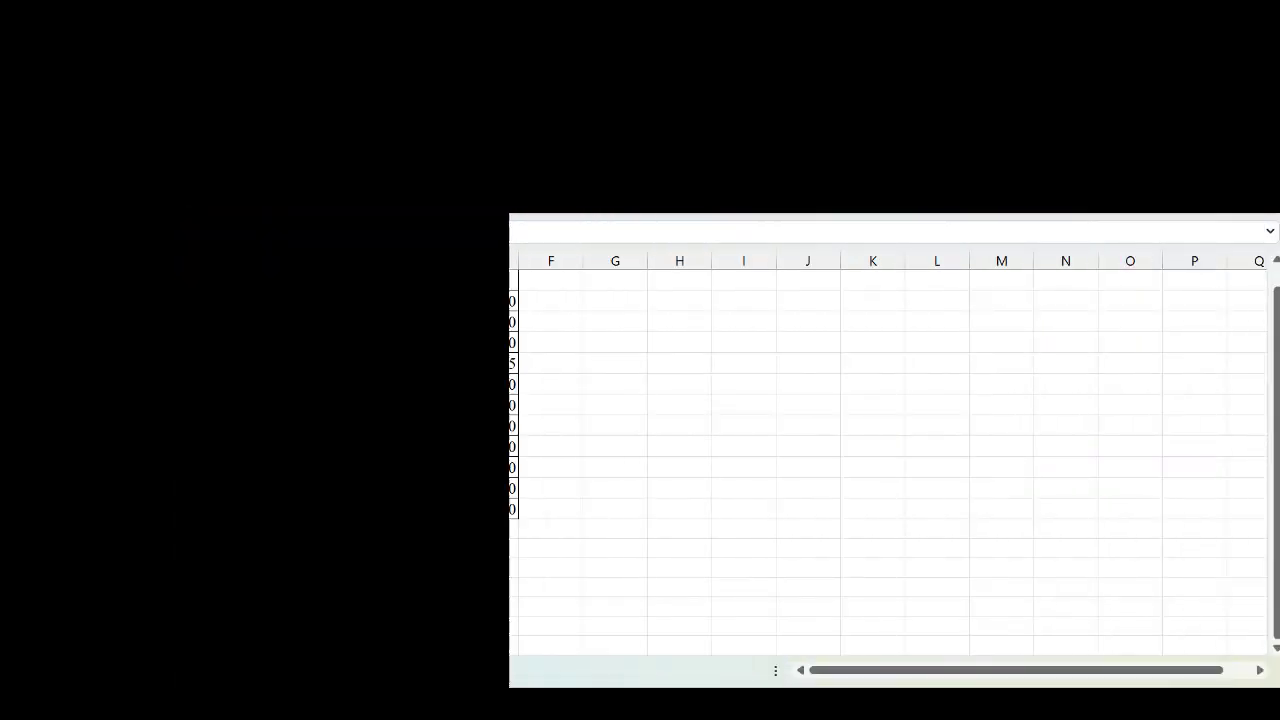
- Select the Date, Item, Flavour, Sales and Sale Unit column entries in turn to introduce the table
left_click_drag(71, 280, 93, 500)
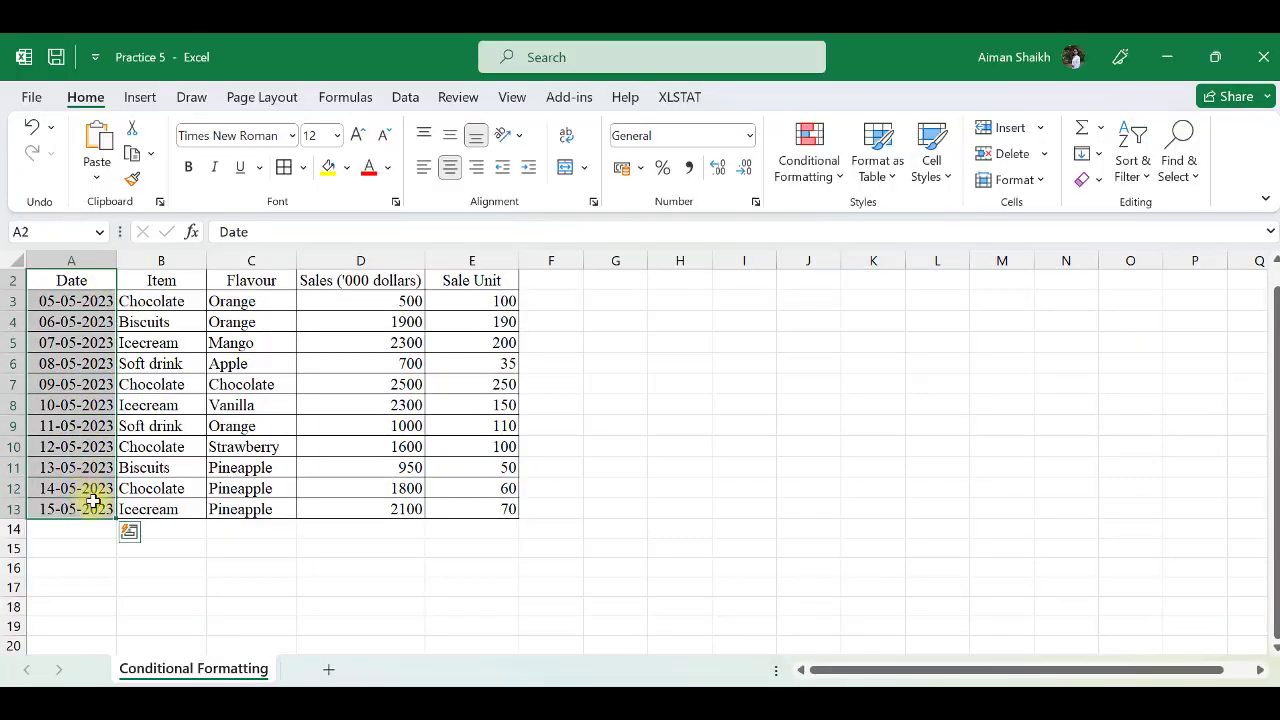
left_click_drag(160, 280, 171, 512)
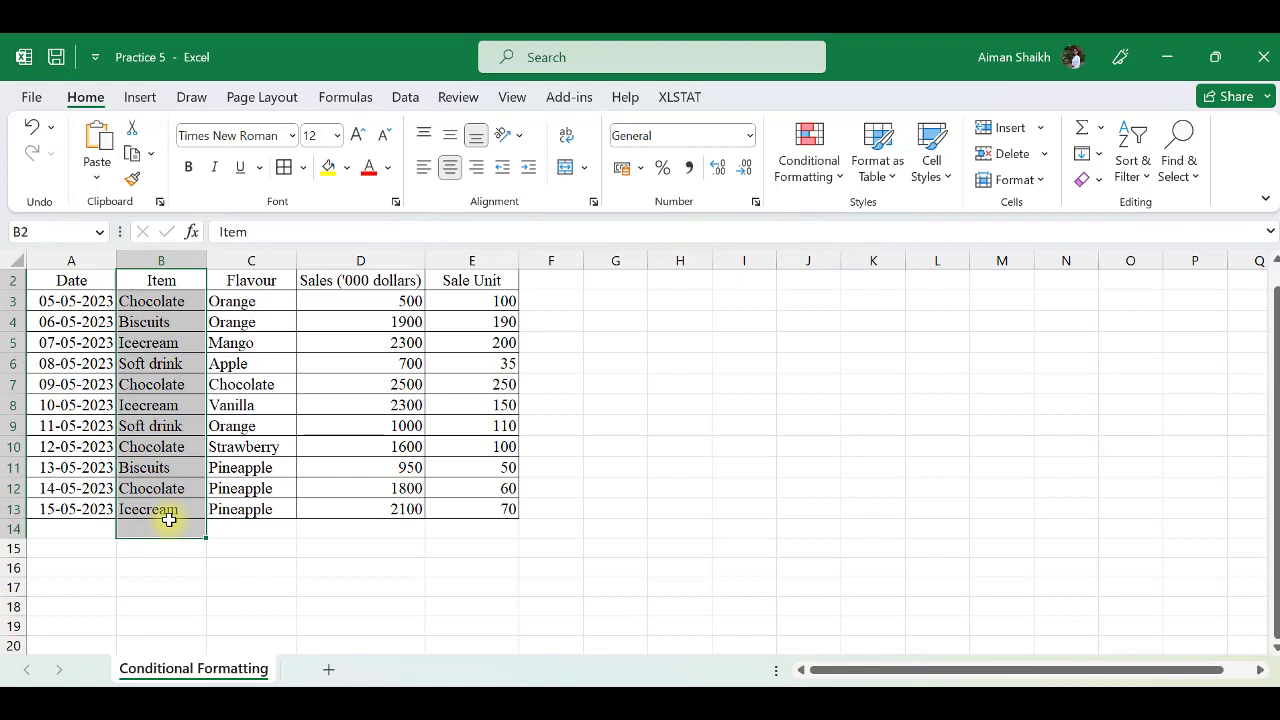
left_click(266, 301)
left_click_drag(250, 301, 250, 488)
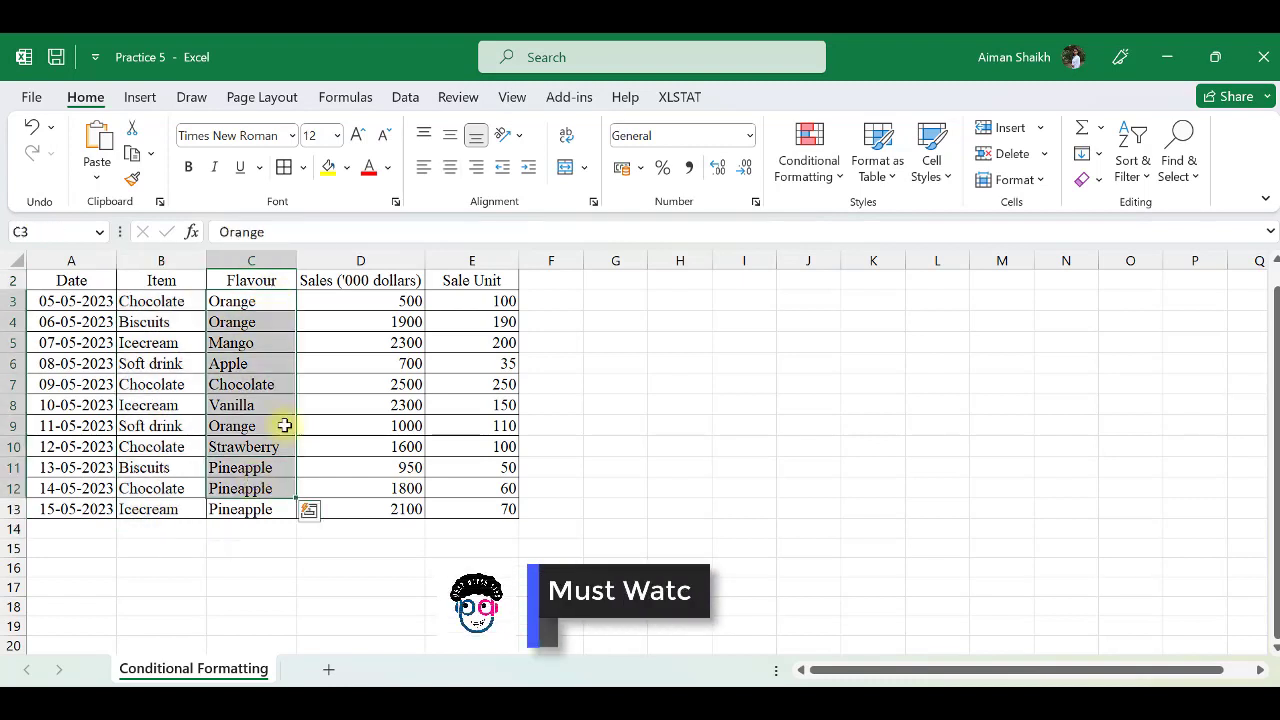
left_click_drag(378, 280, 372, 492)
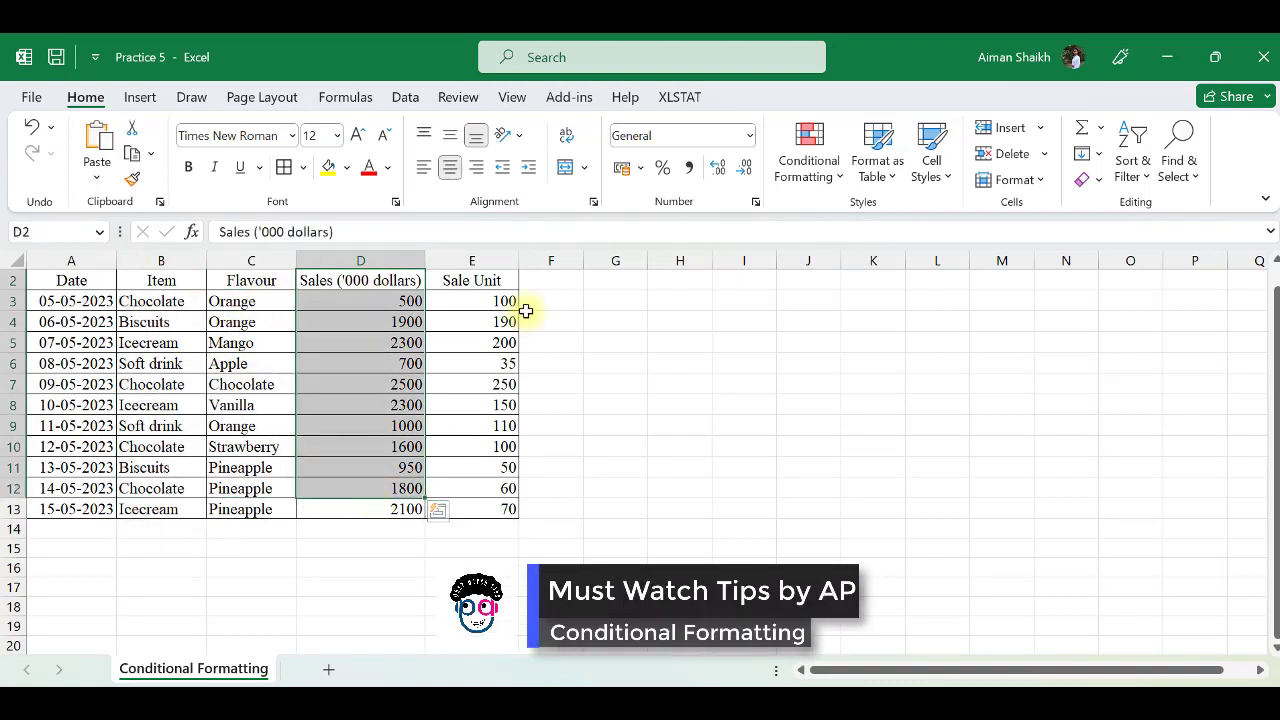
left_click(503, 280)
left_click_drag(497, 405, 500, 500)
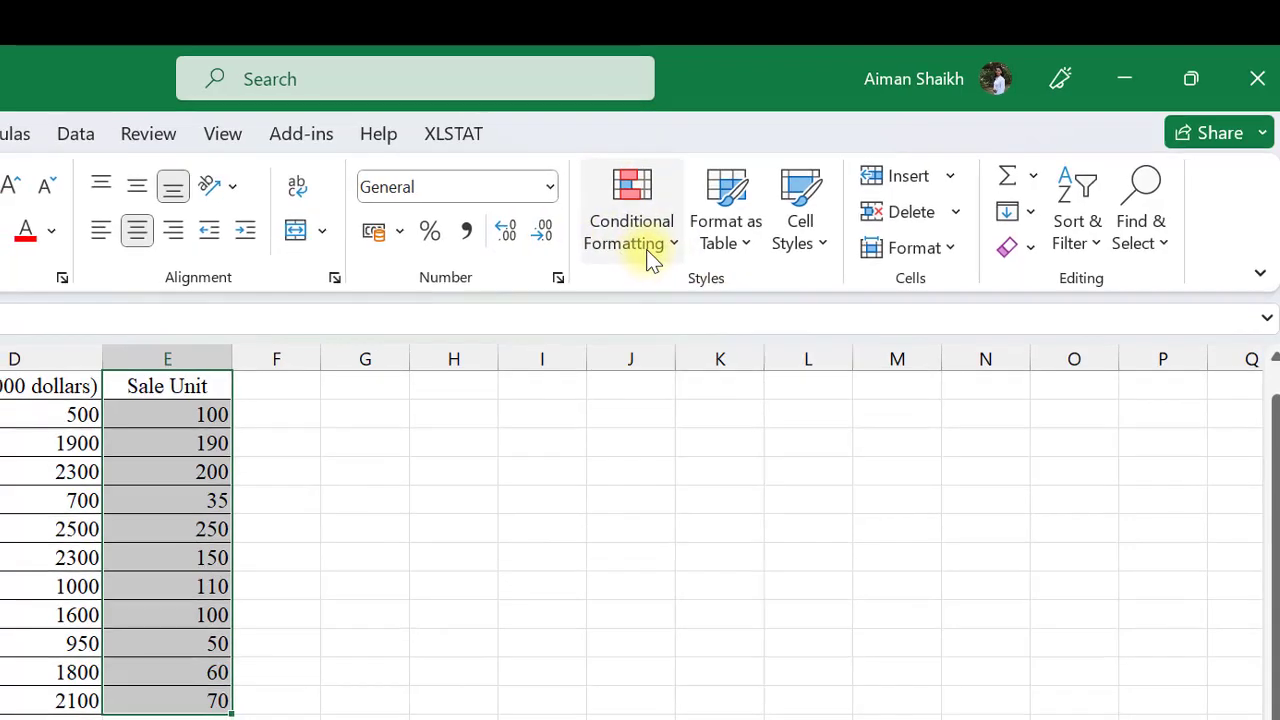
- Browse the Conditional Formatting menu options without applying anything
left_click(630, 245)
mouse_move(784, 324)
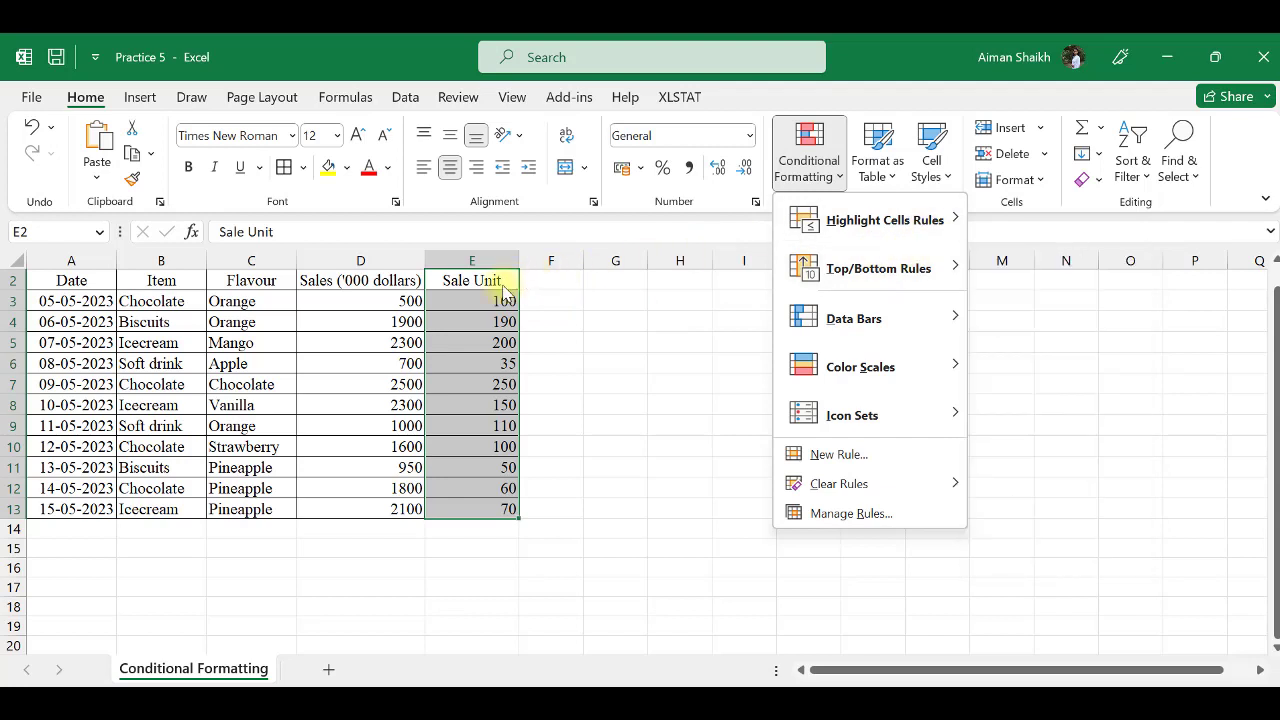
key("Escape")
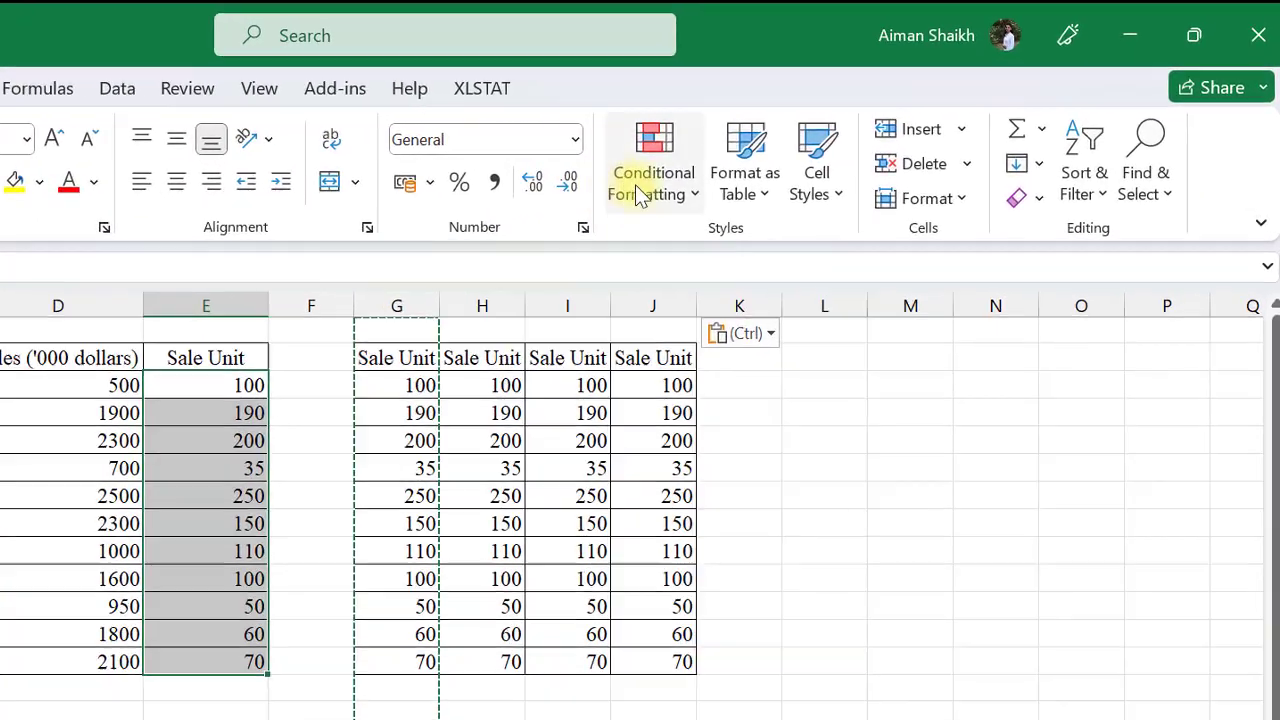
left_click(808, 176)
- Add a Greater Than 120 highlight rule to the Sale Unit values
mouse_move(729, 250)
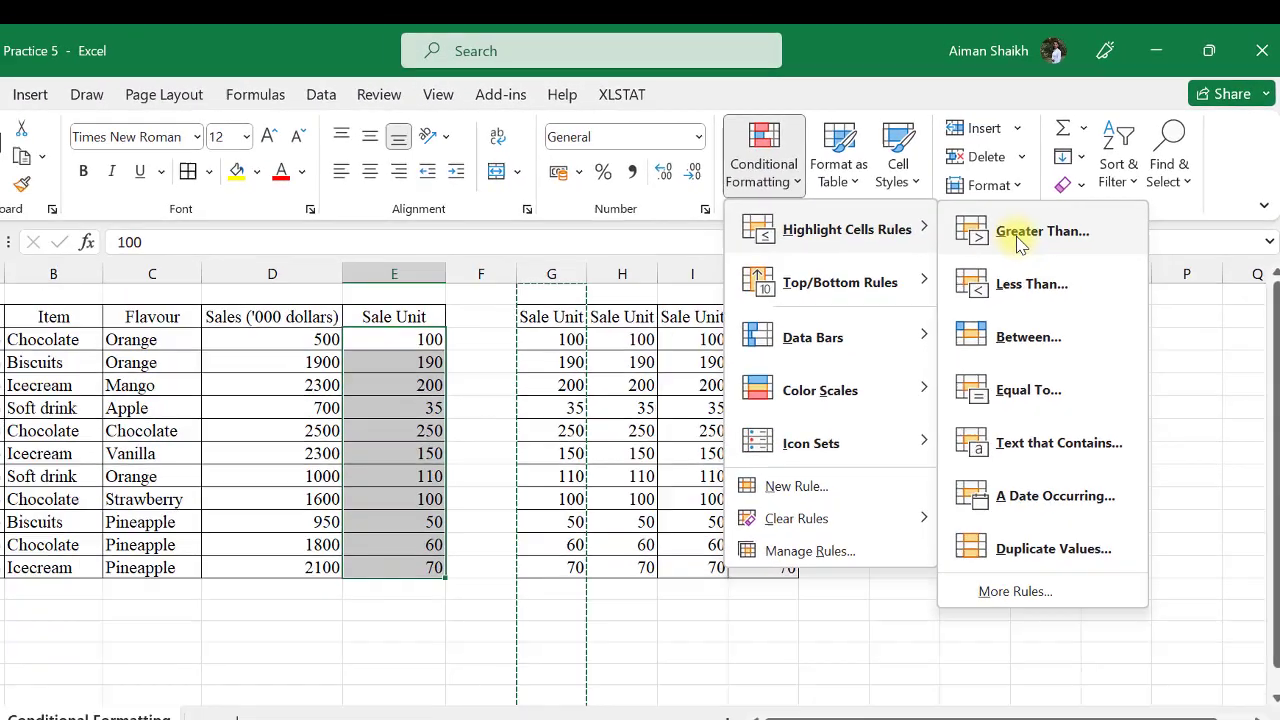
left_click(957, 262)
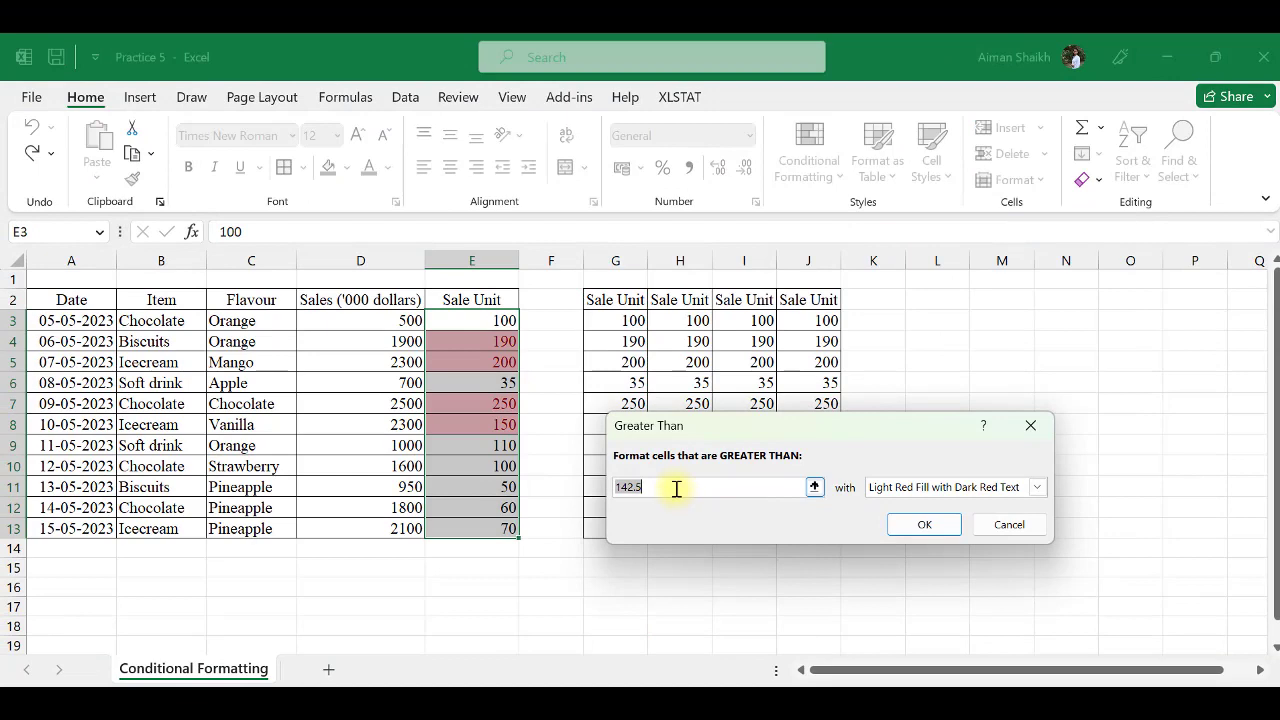
type("120")
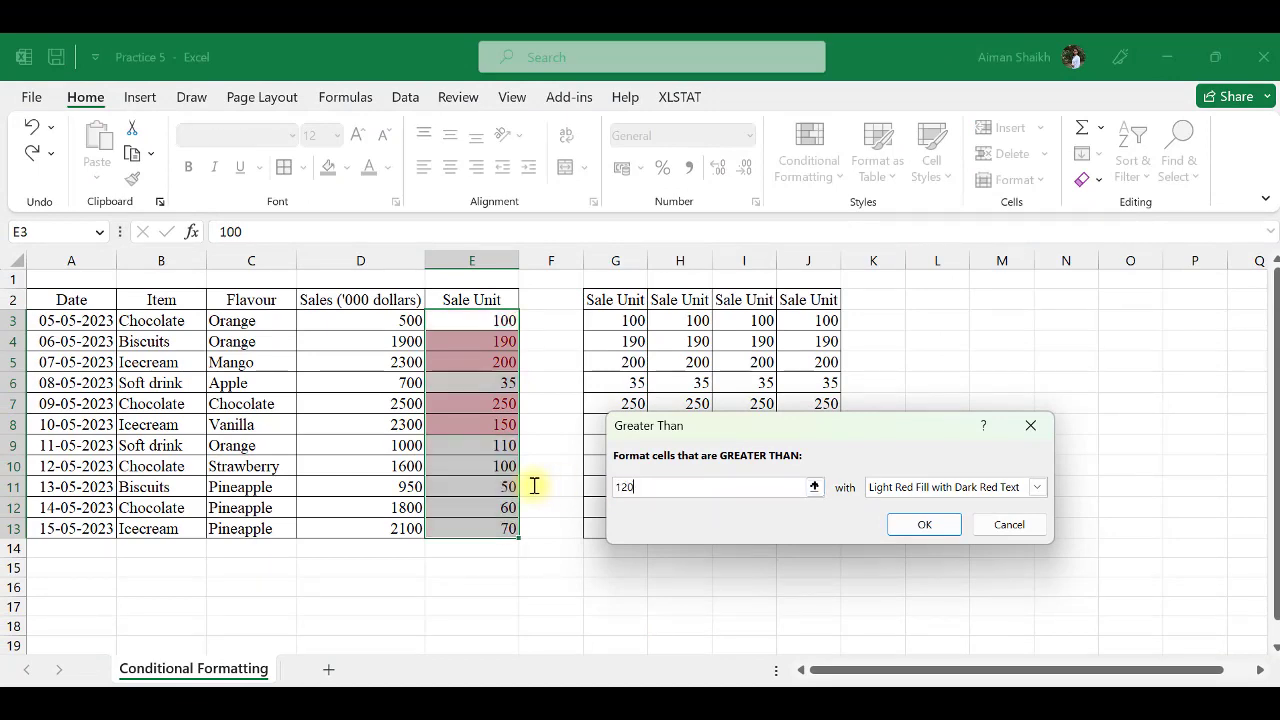
left_click(924, 524)
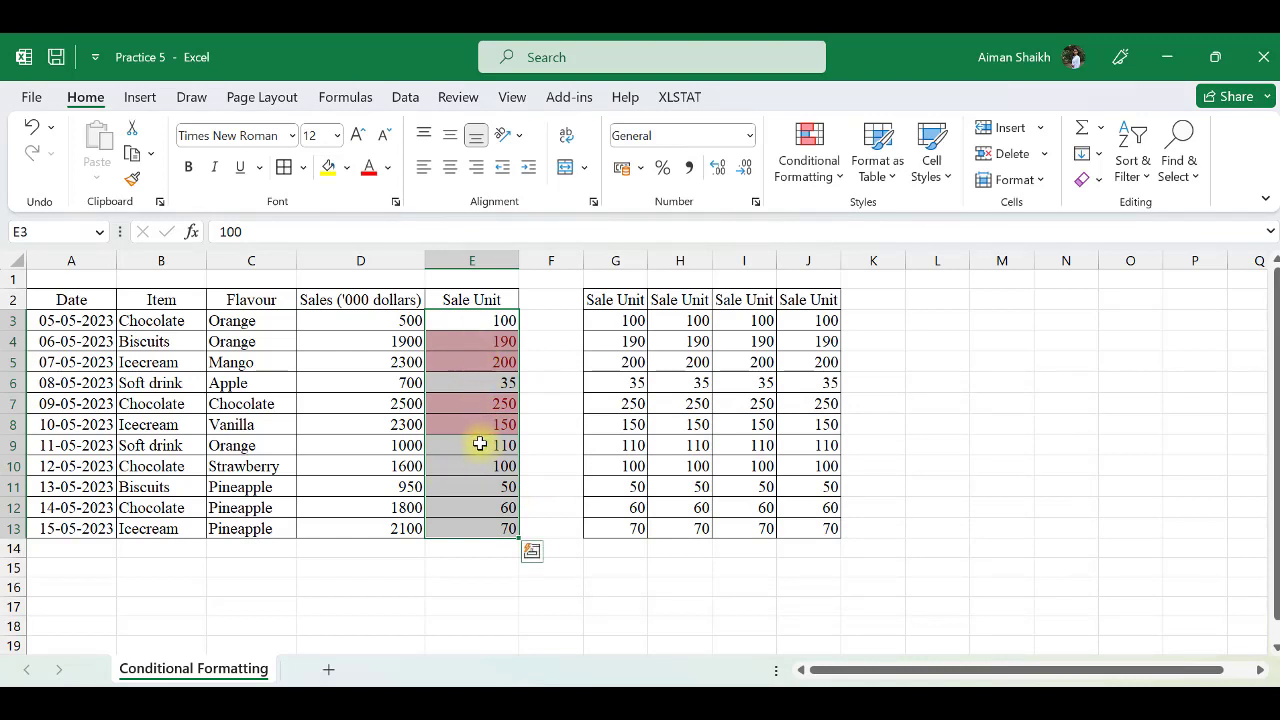
- Change E9 to 130 and E7 to 100 to test the rule
left_click(480, 443)
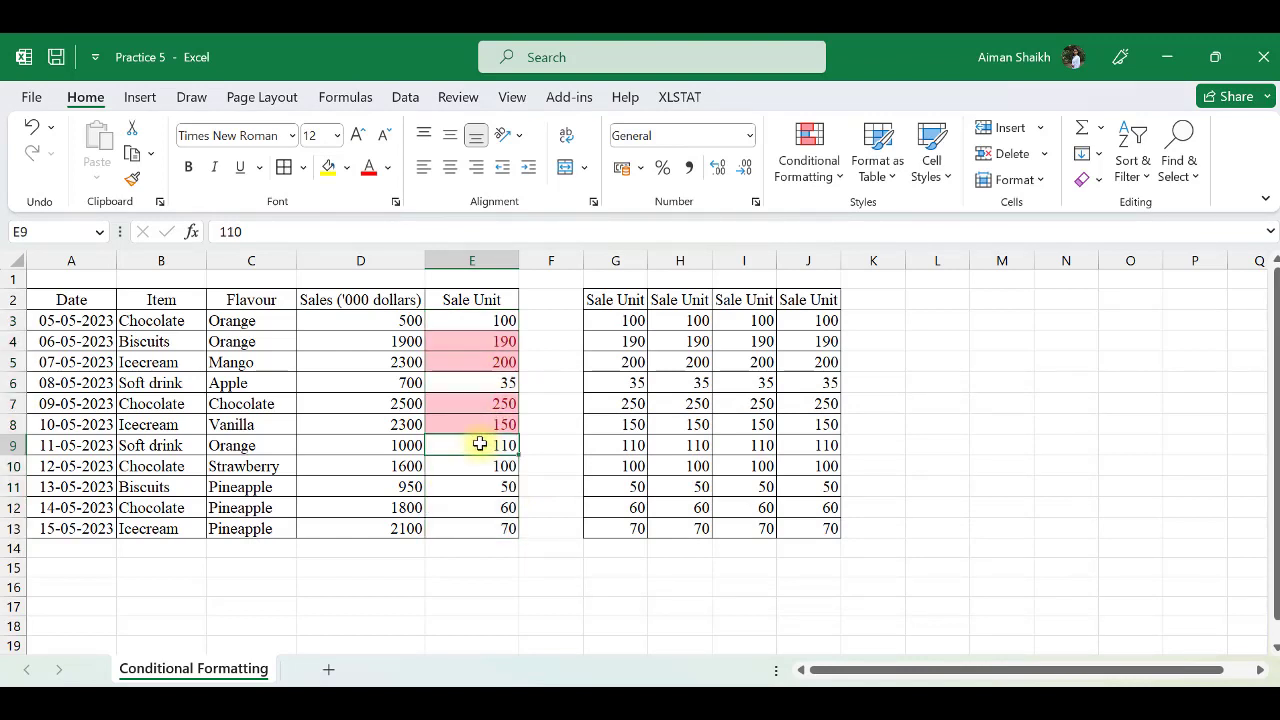
type("130")
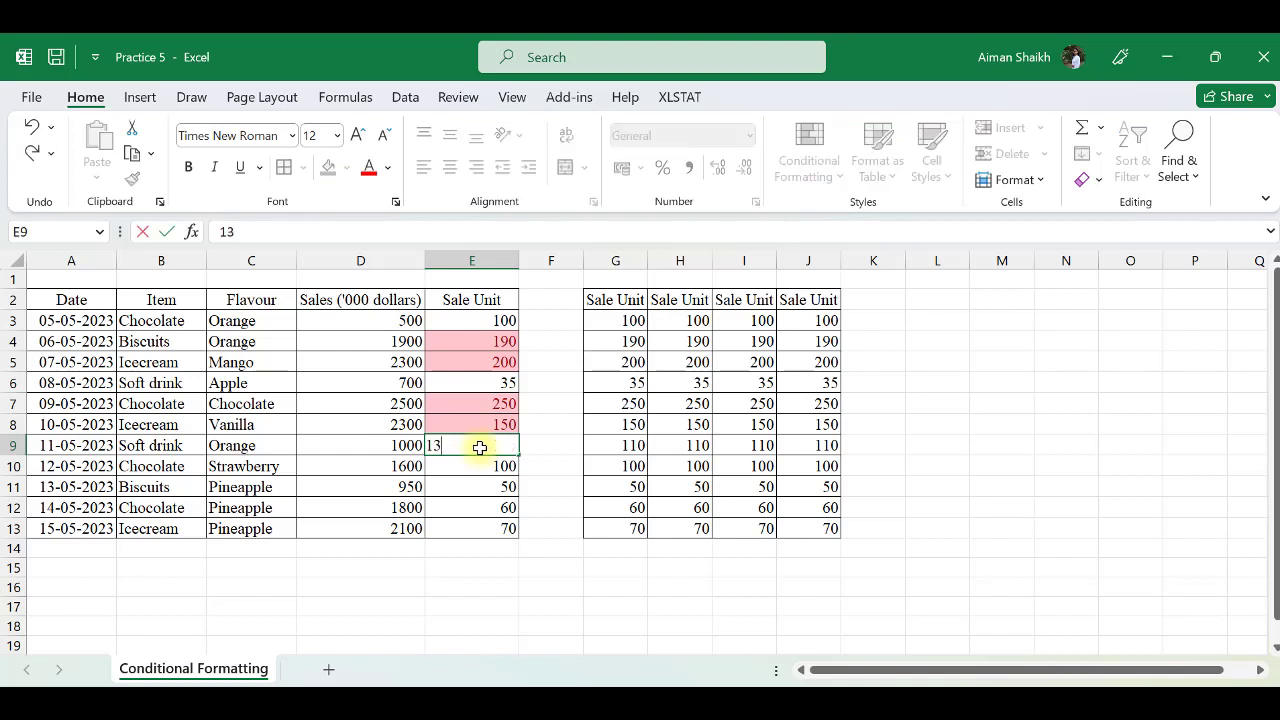
key("Return")
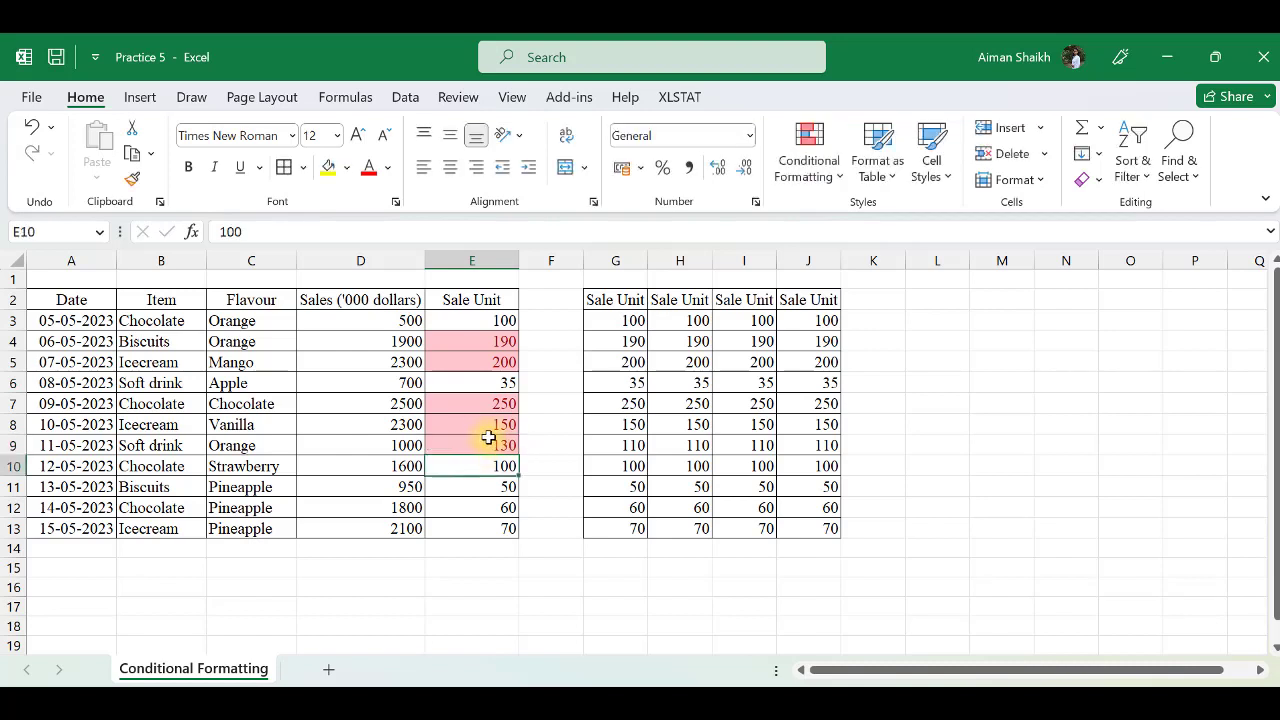
left_click(497, 404)
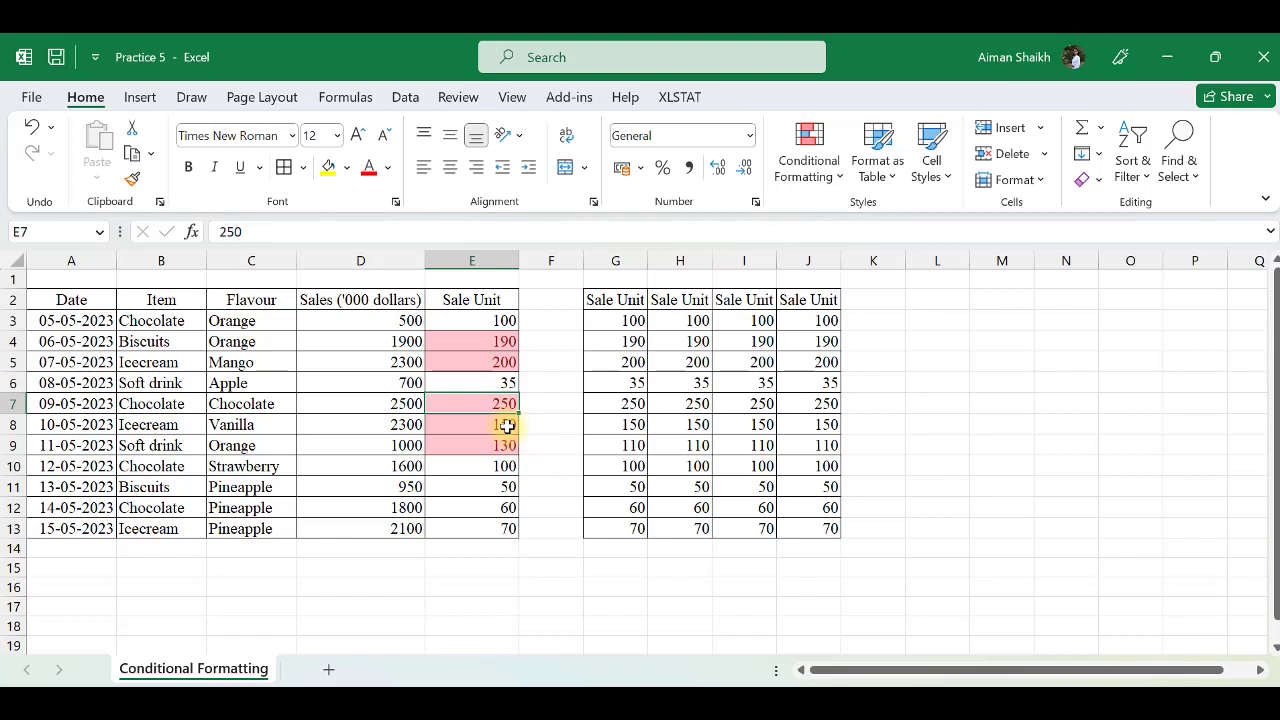
type("100")
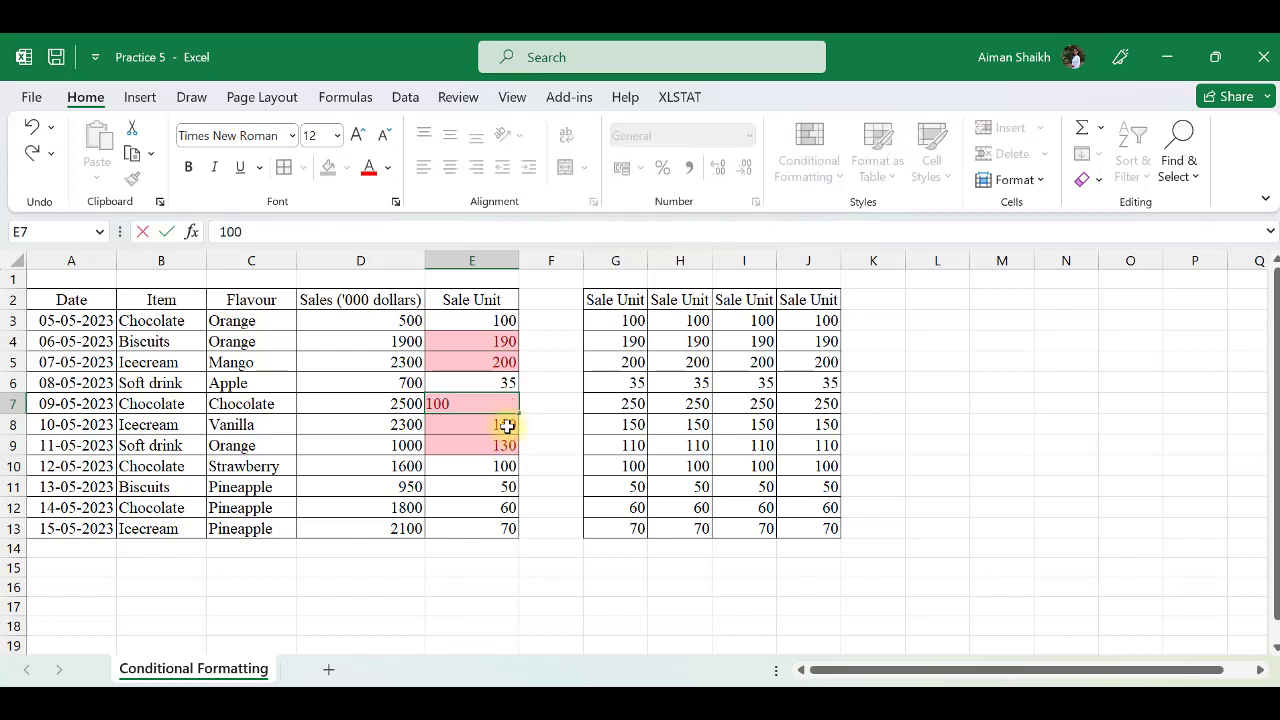
key("Return")
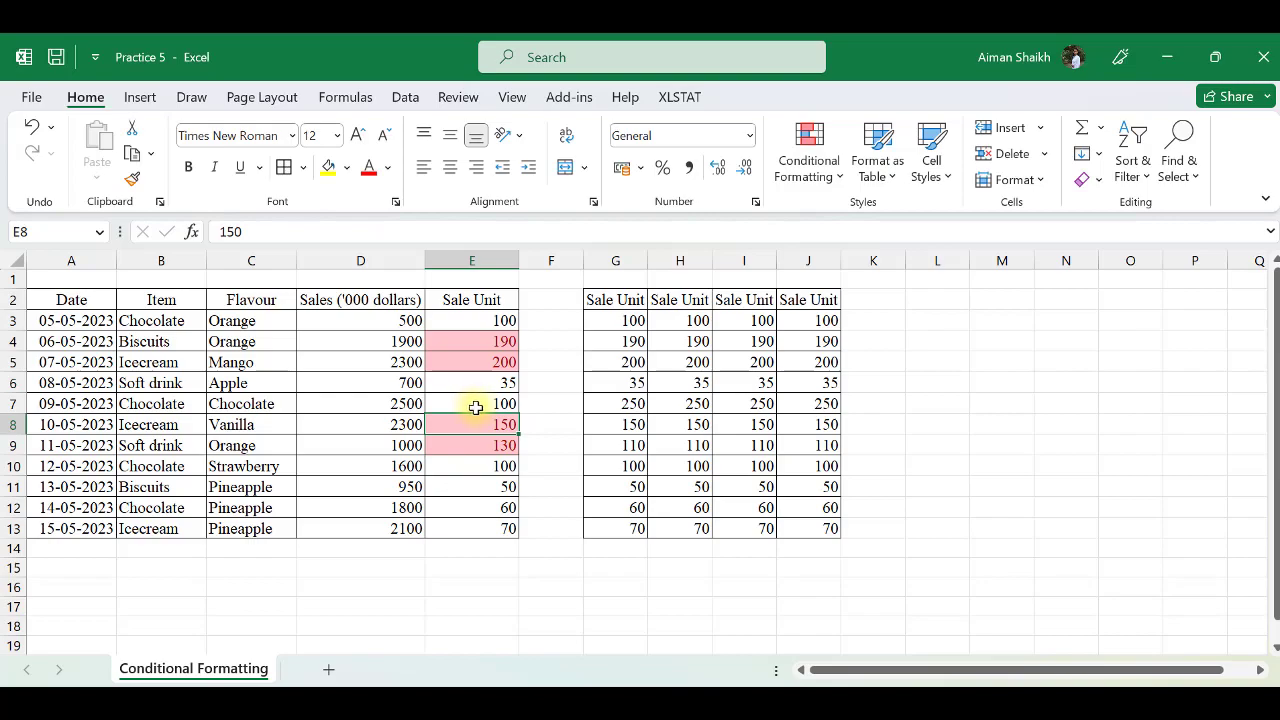
left_click_drag(615, 320, 605, 527)
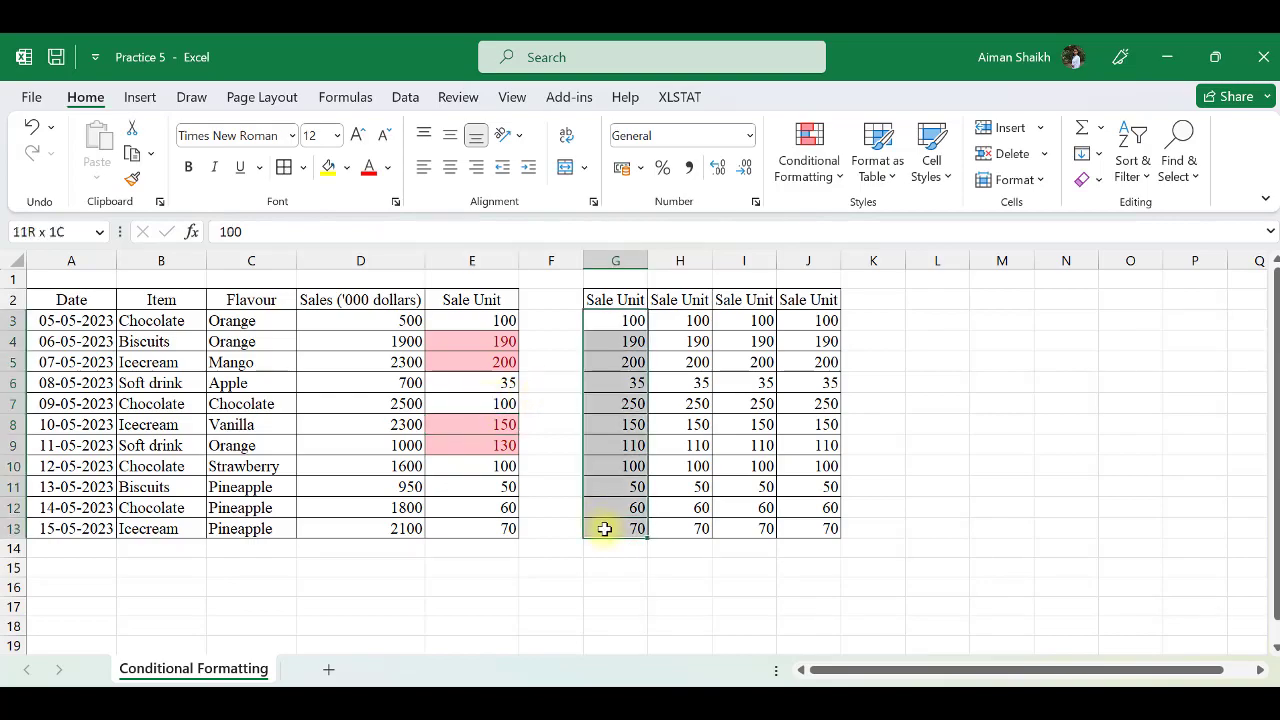
- Add a Less Than 50 rule to column G with yellow fill and dark yellow text
left_click(803, 153)
mouse_move(955, 228)
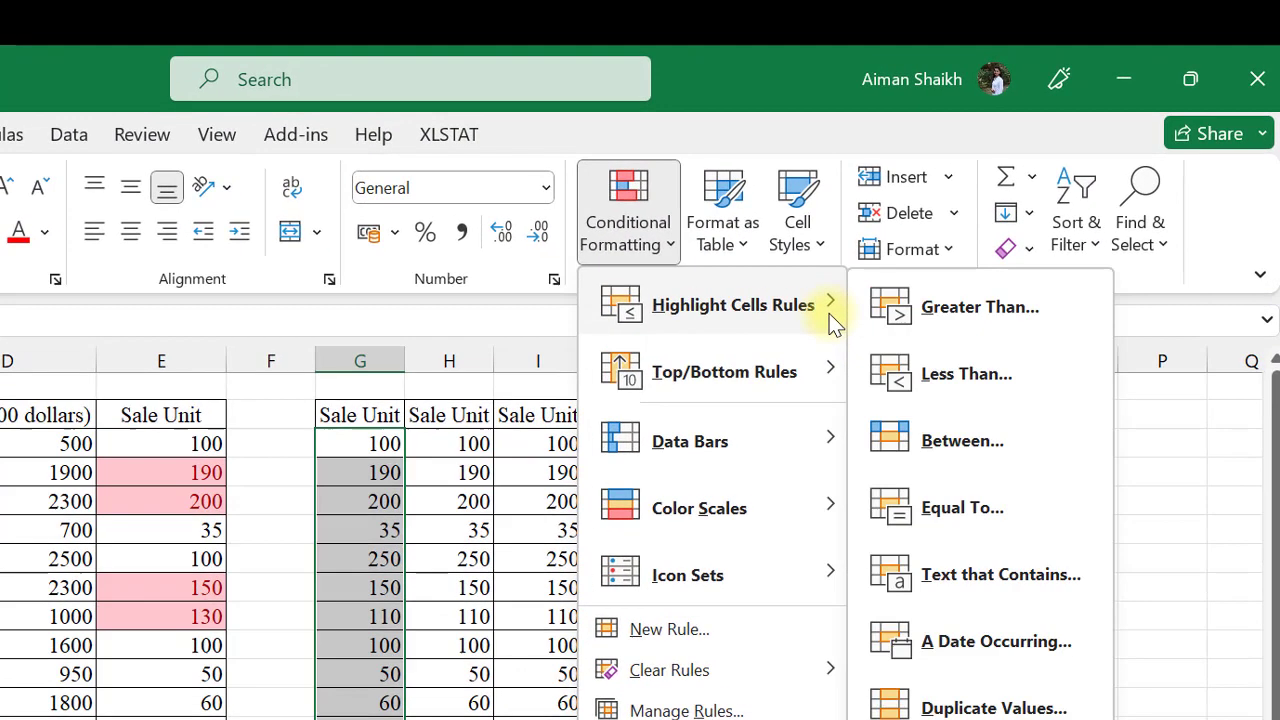
left_click(938, 375)
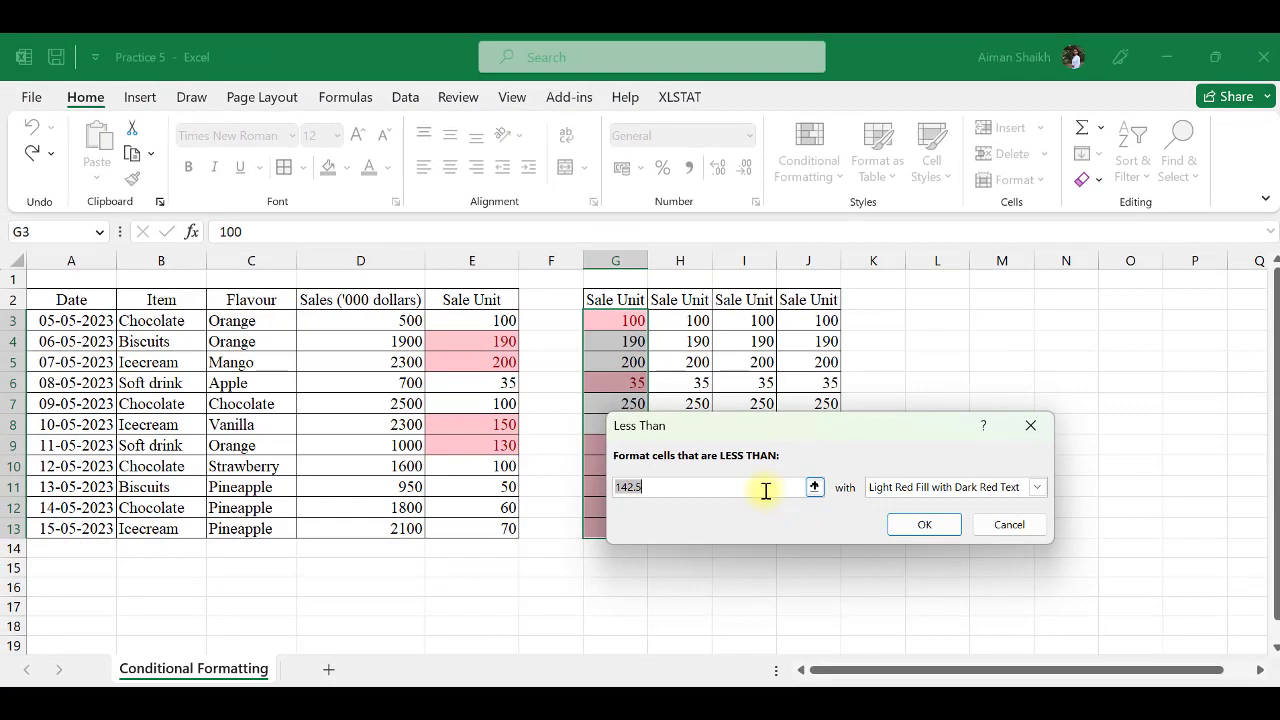
left_click_drag(765, 490, 608, 490)
key("BackSpace")
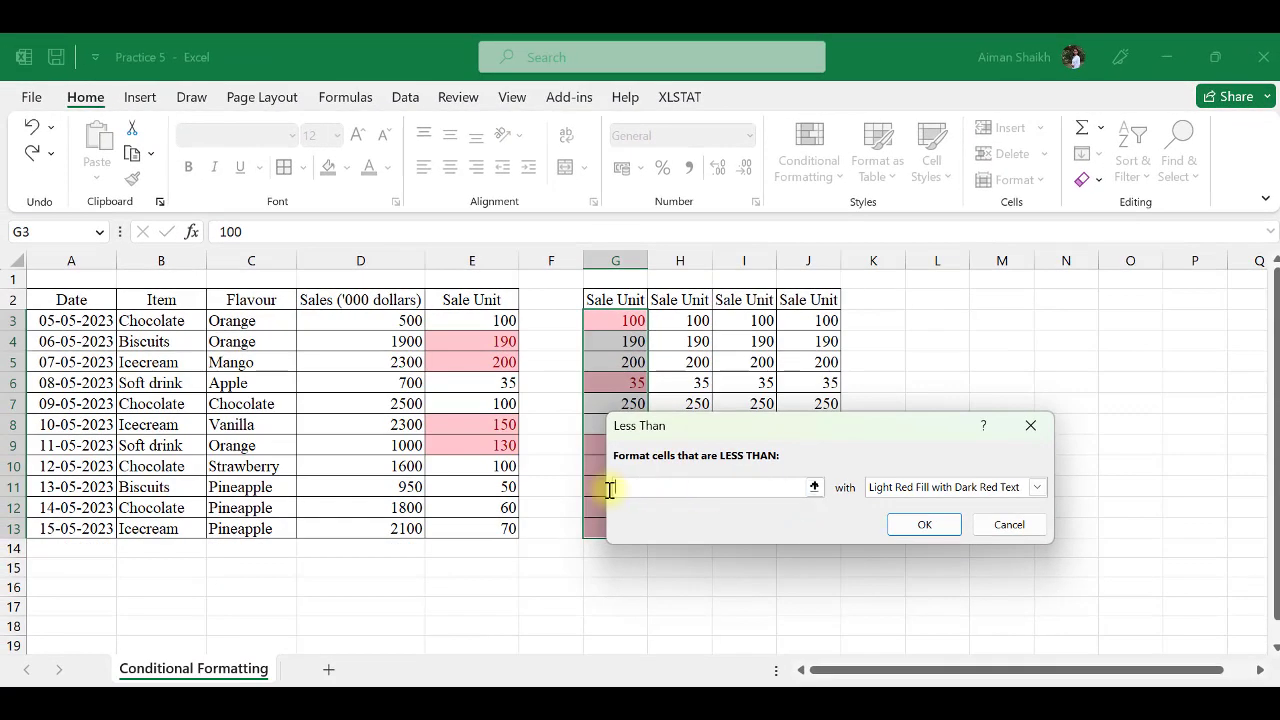
type("50")
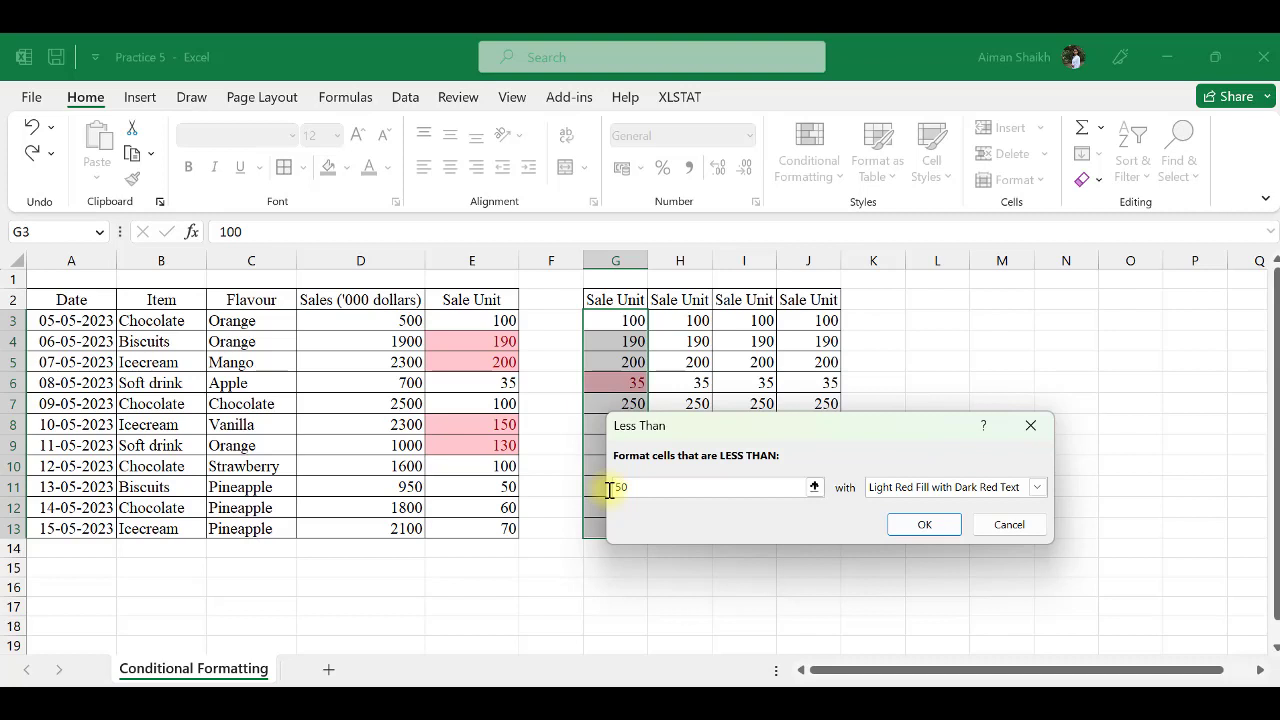
left_click(925, 490)
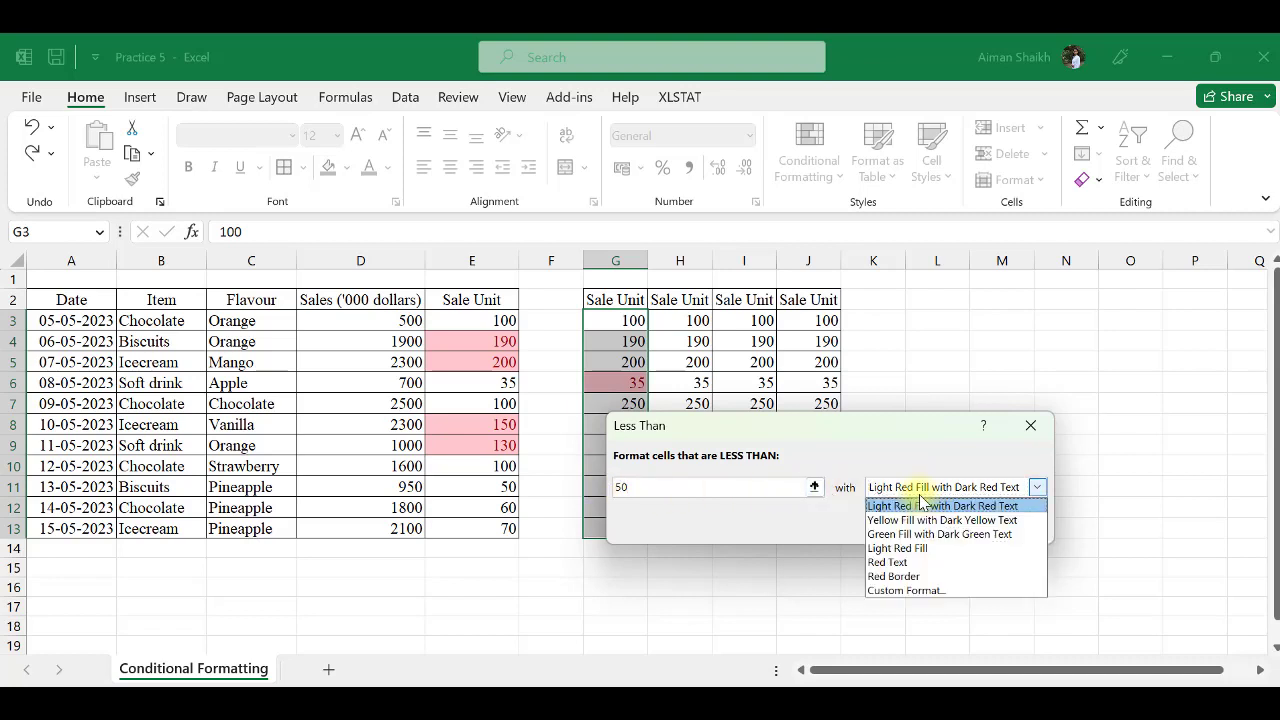
left_click(930, 520)
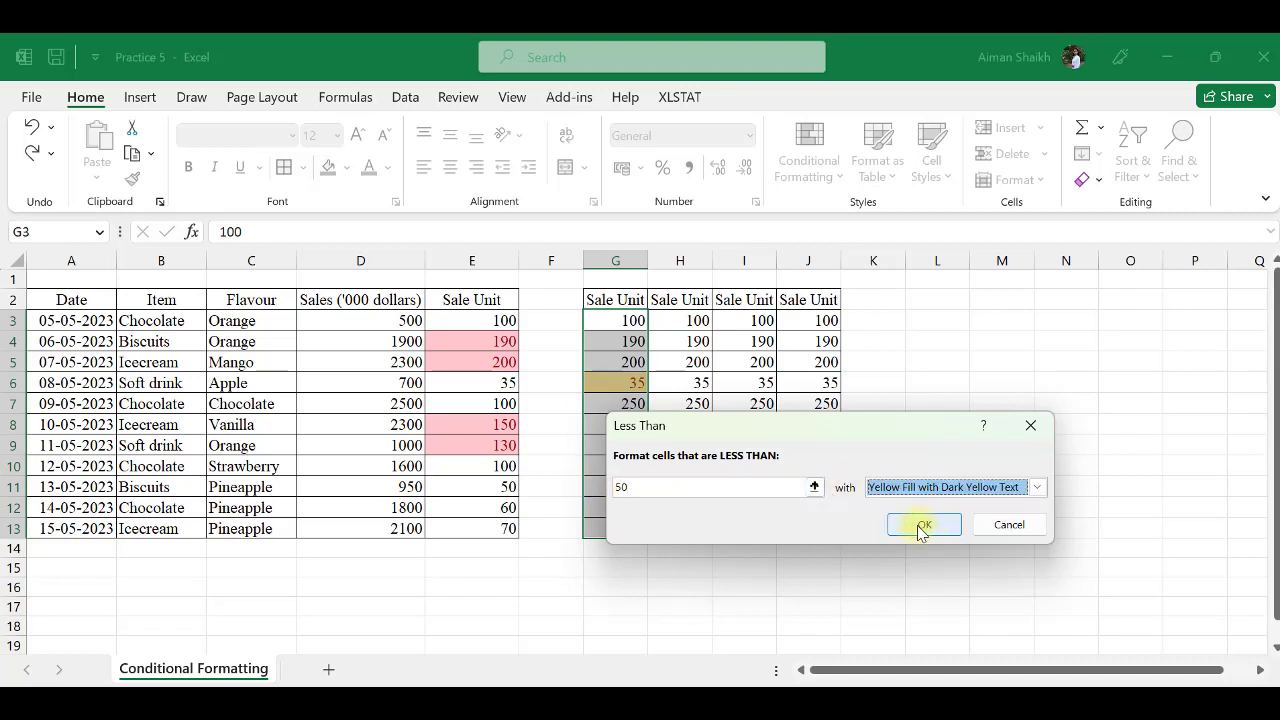
left_click(921, 524)
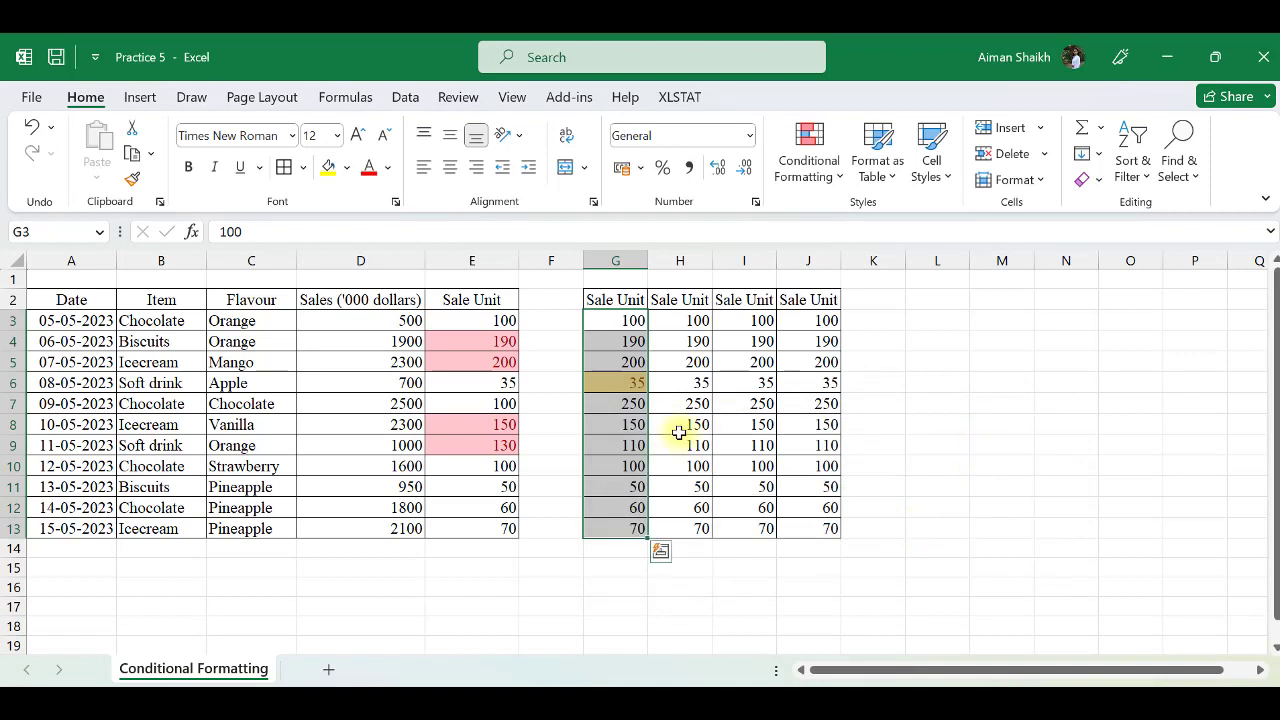
- Change G8 to 40 so it picks up the yellow highlight
left_click(622, 381)
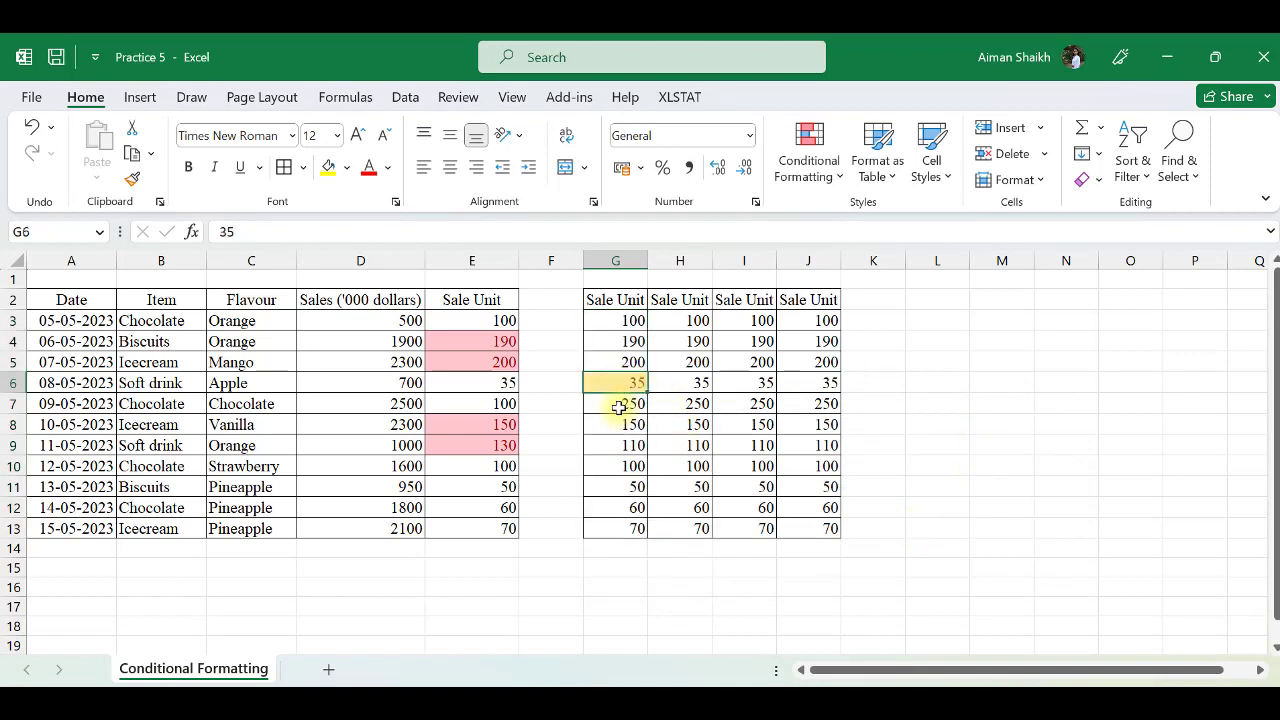
left_click(622, 418)
type("40")
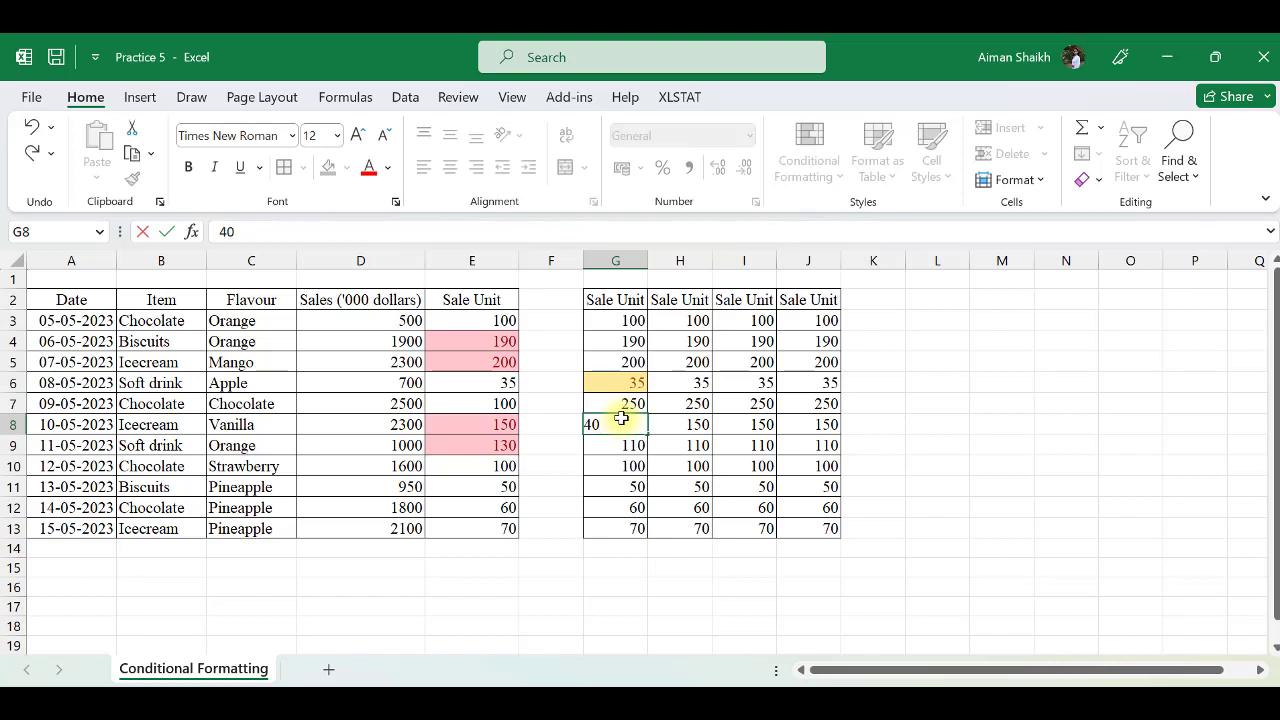
key("Return")
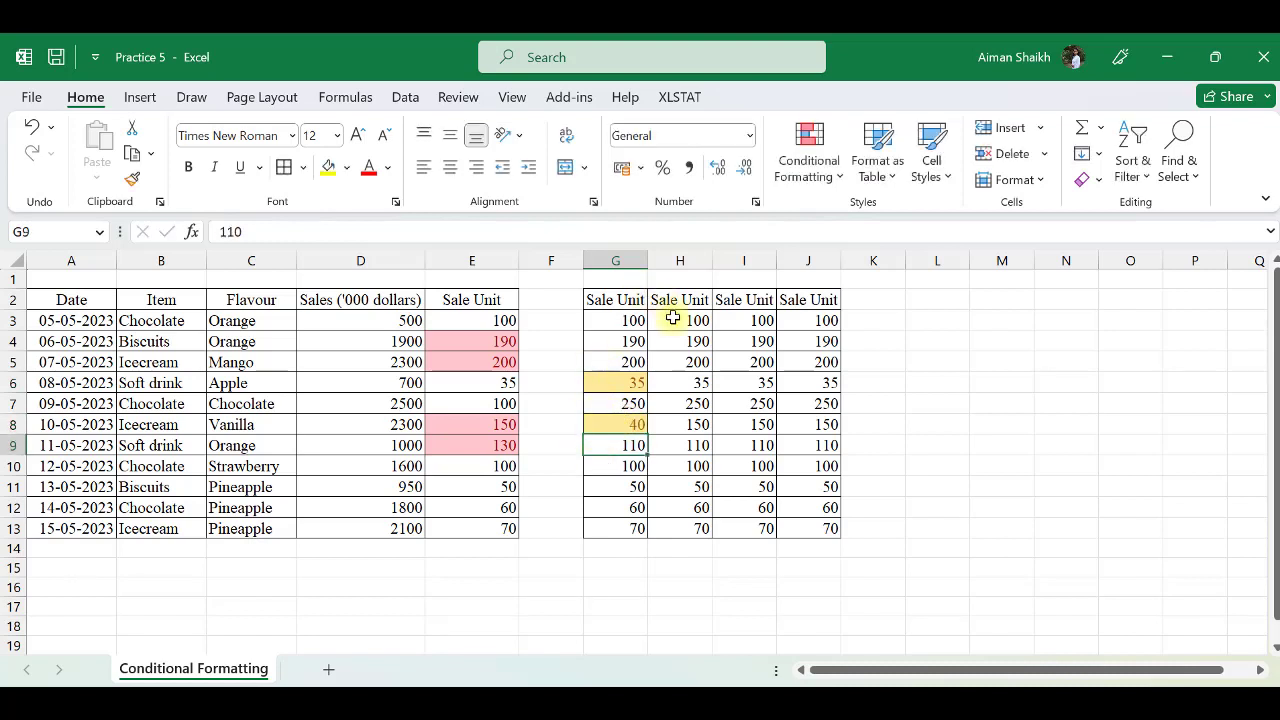
left_click_drag(676, 320, 688, 526)
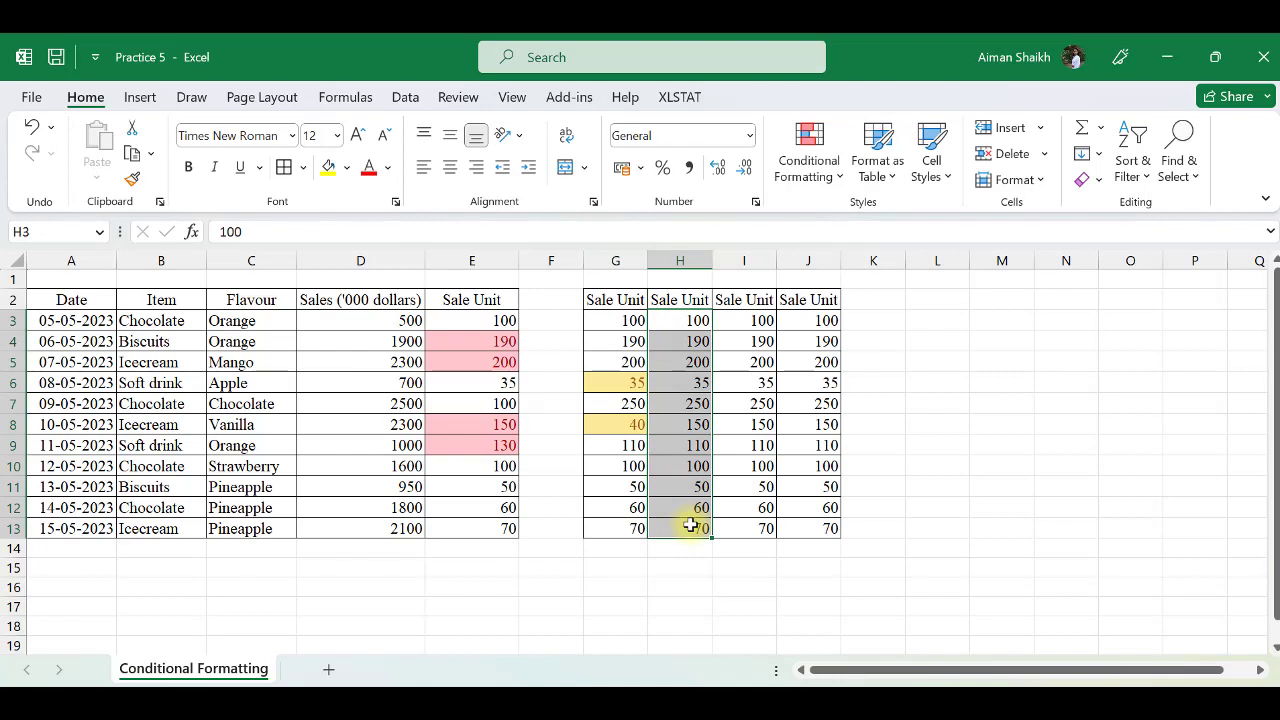
- Add a Between 100 and 140 highlight rule to H3:H13
left_click(835, 170)
mouse_move(951, 222)
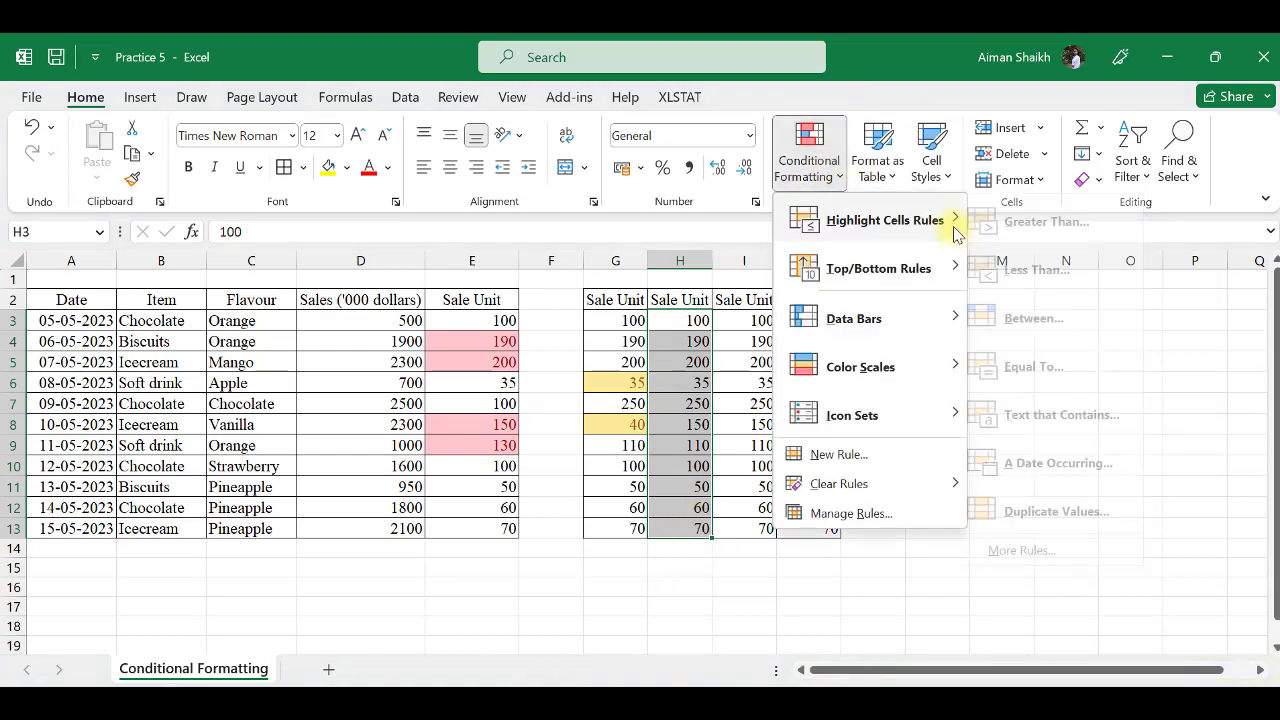
left_click(1050, 318)
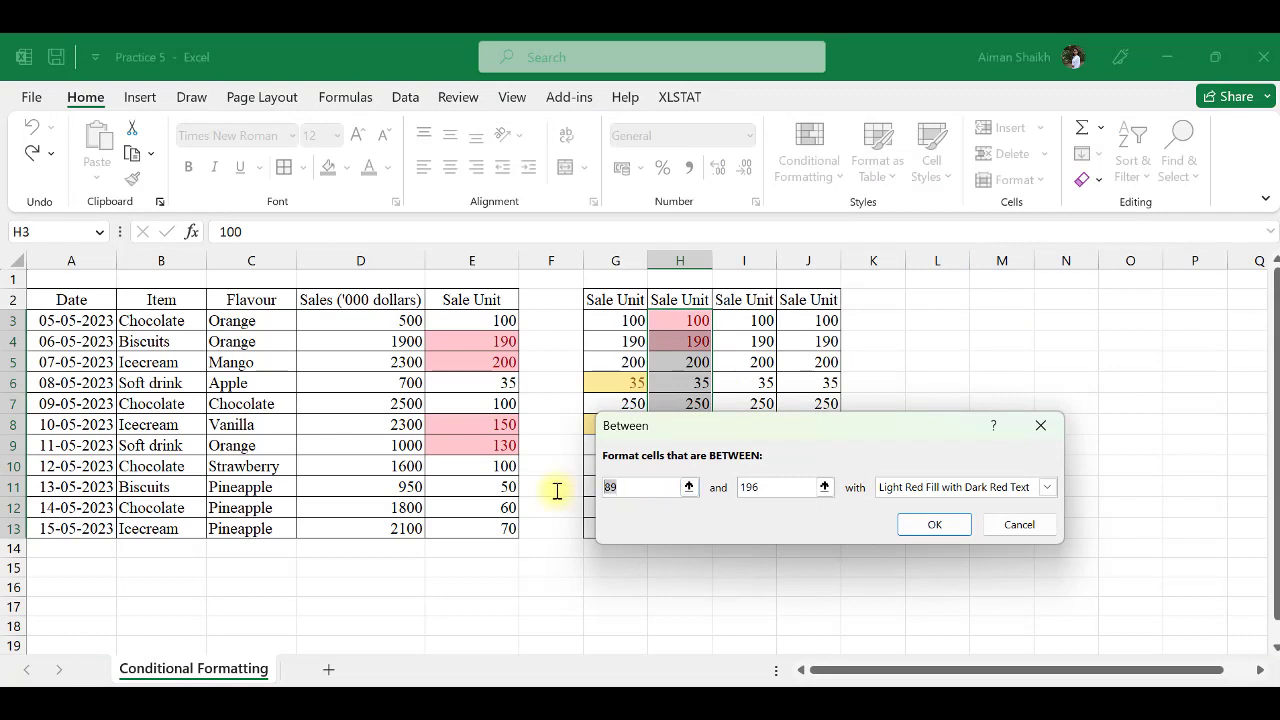
type("100")
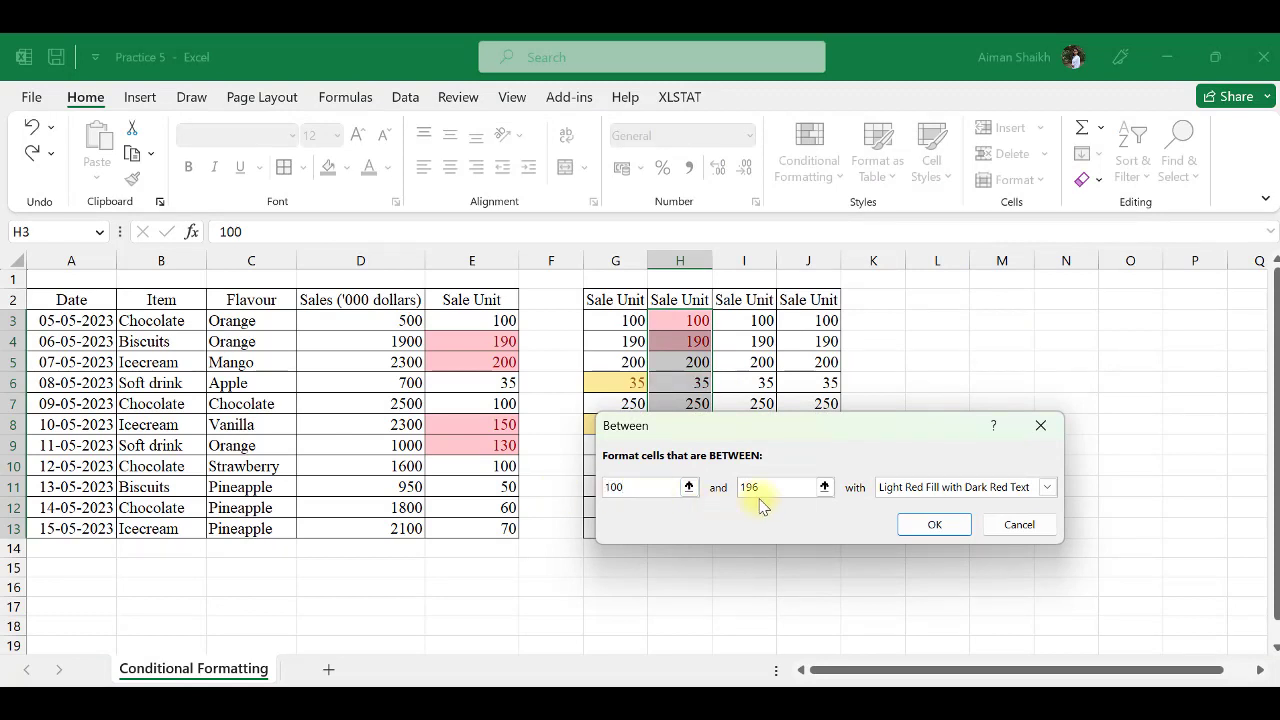
left_click(766, 488)
type("1")
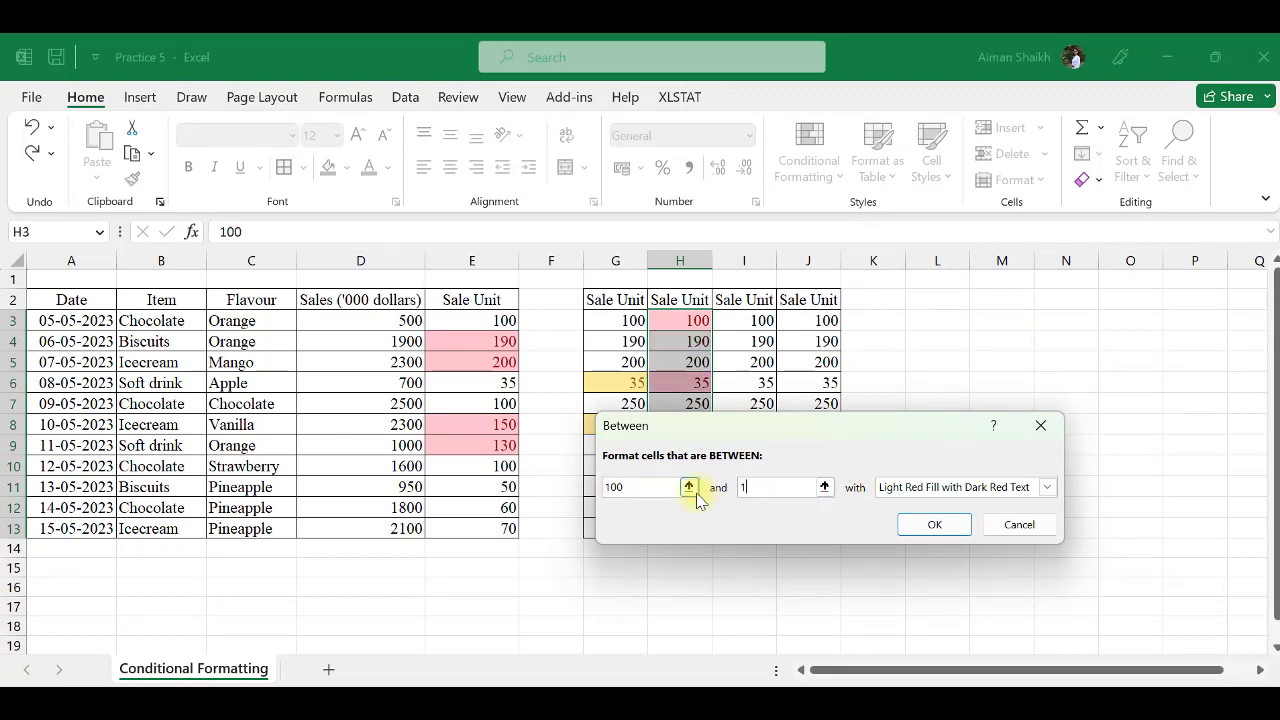
type("40")
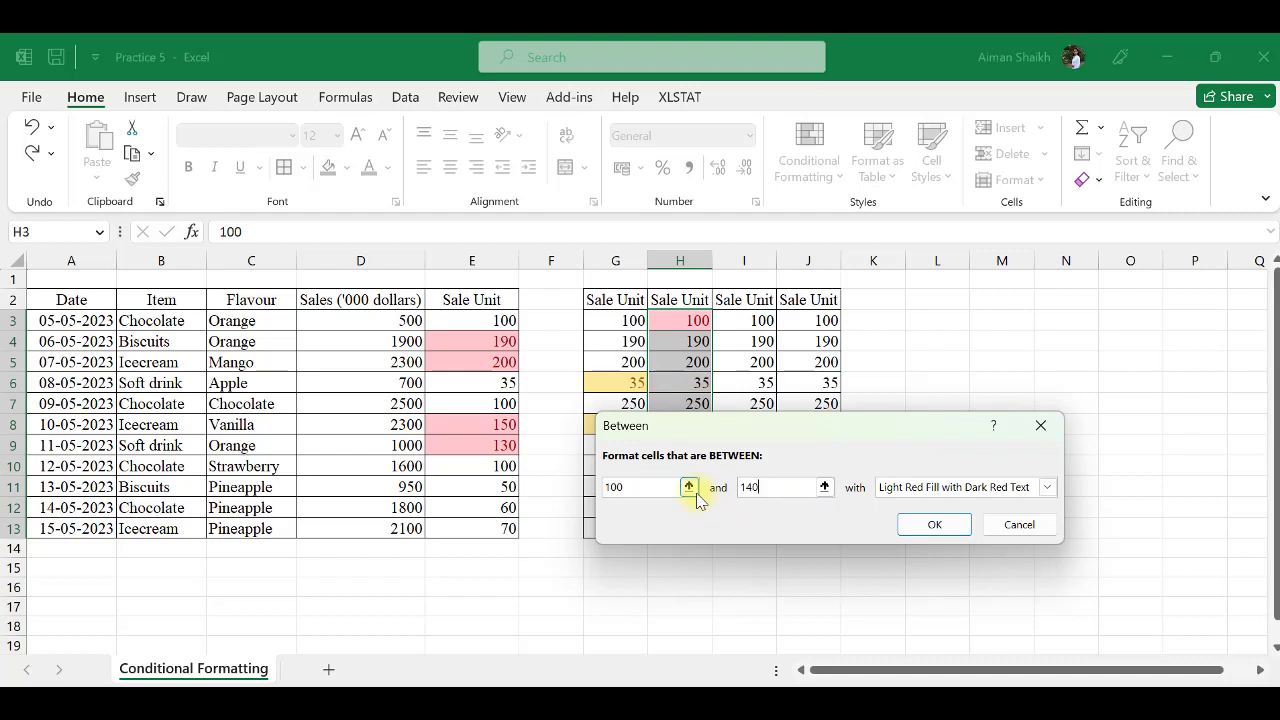
key("Return")
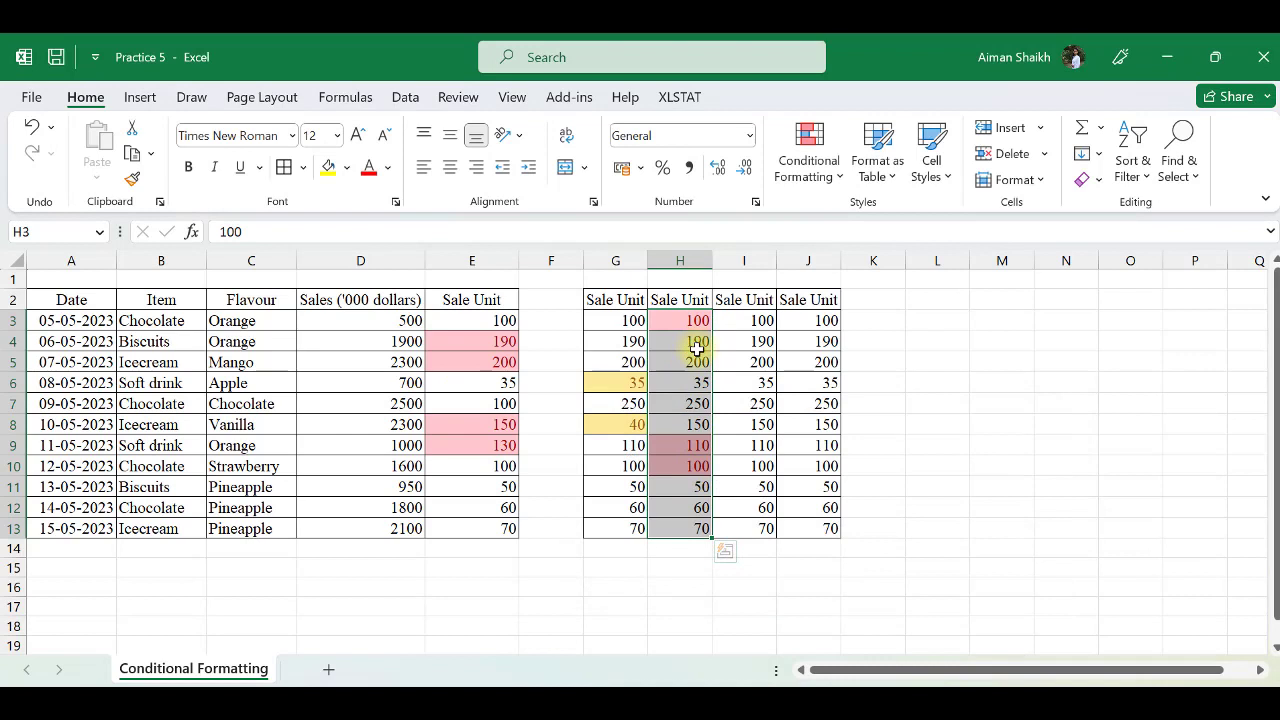
- Change H8 to 135 so it falls within the highlighted range
left_click(694, 425)
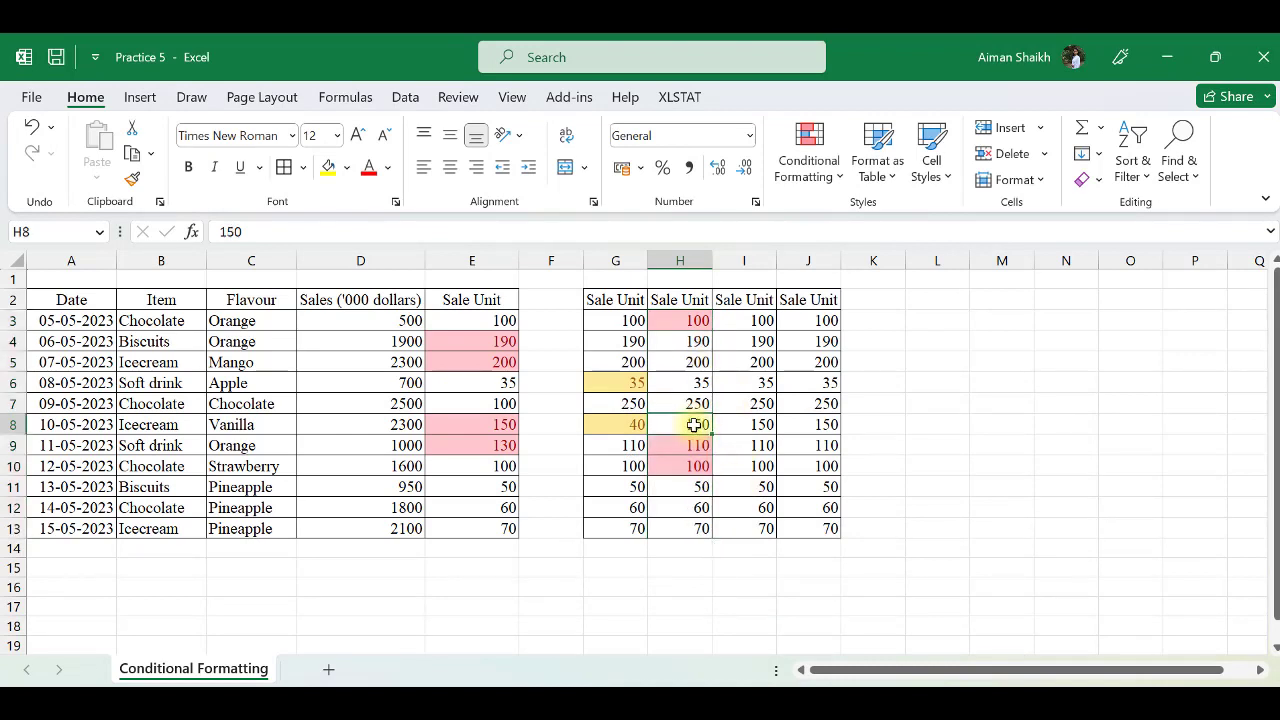
type("13")
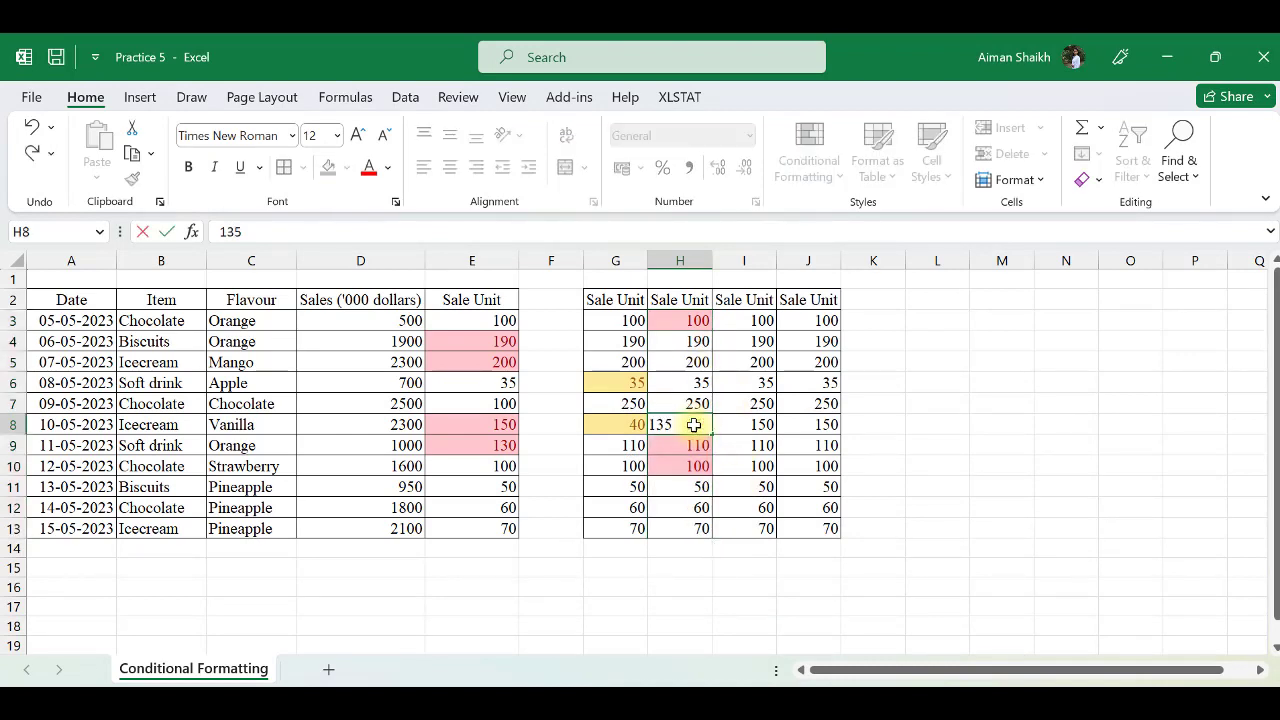
key("Return")
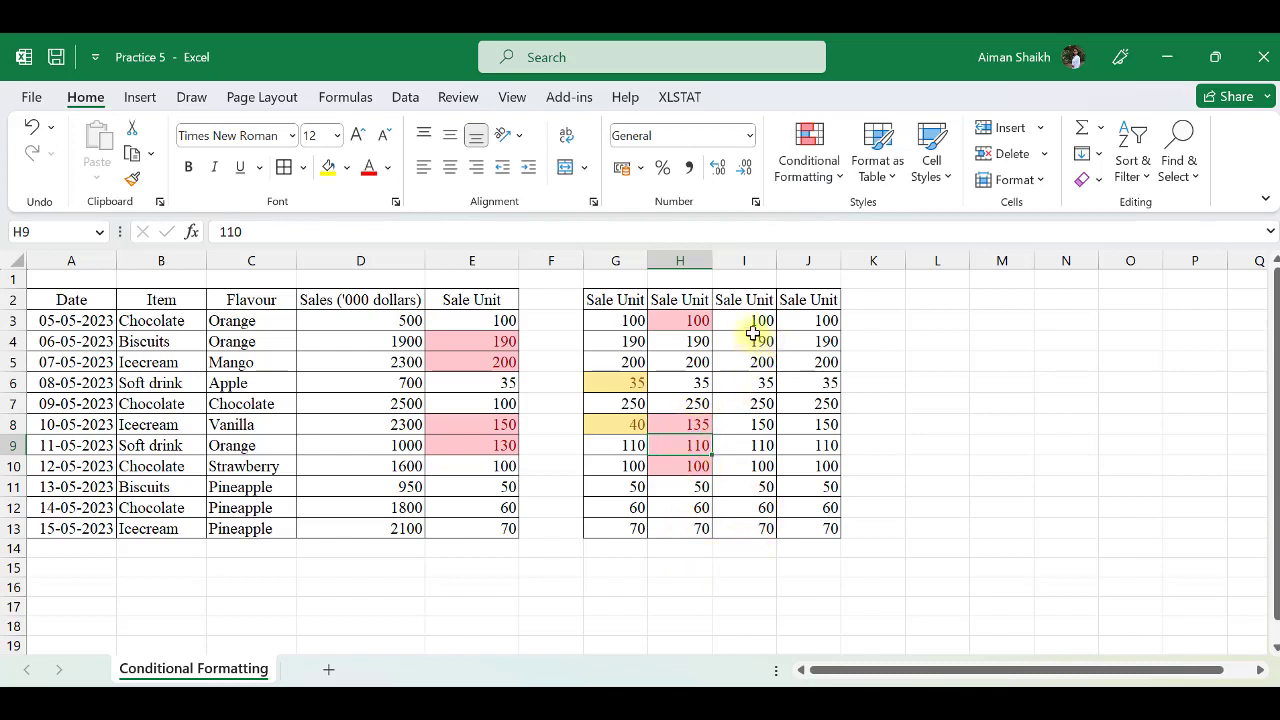
left_click(814, 172)
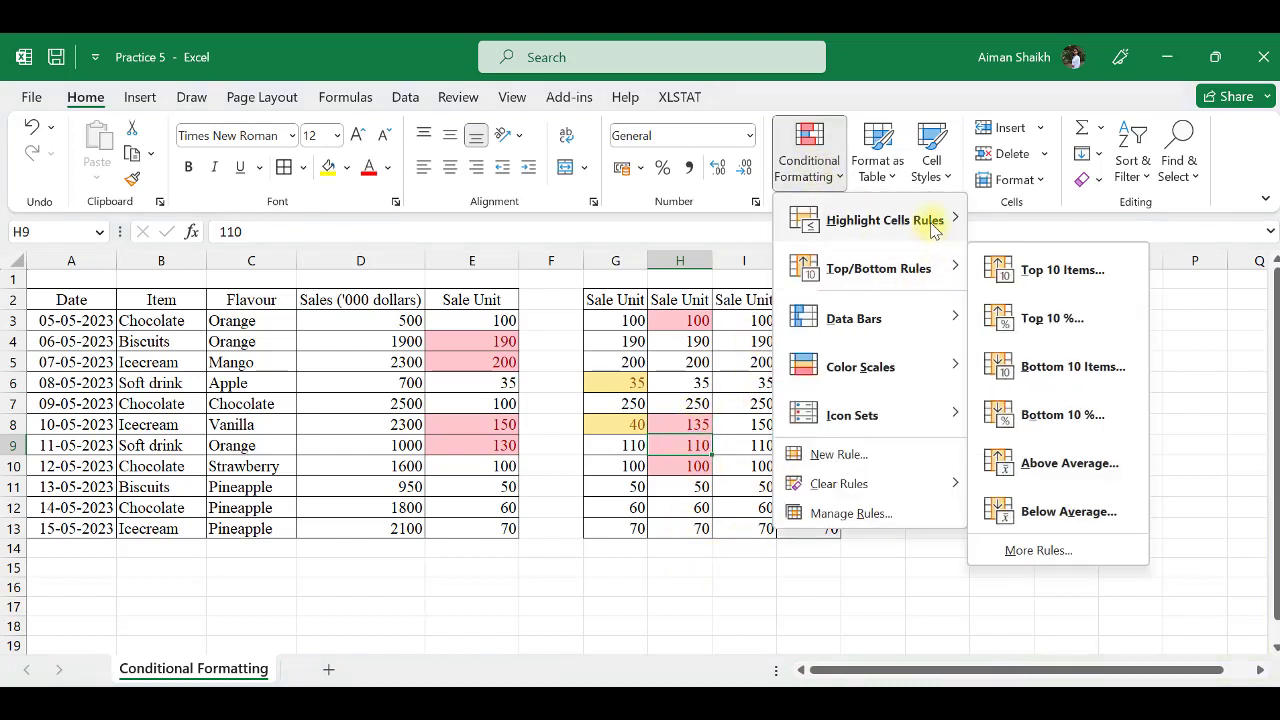
mouse_move(933, 229)
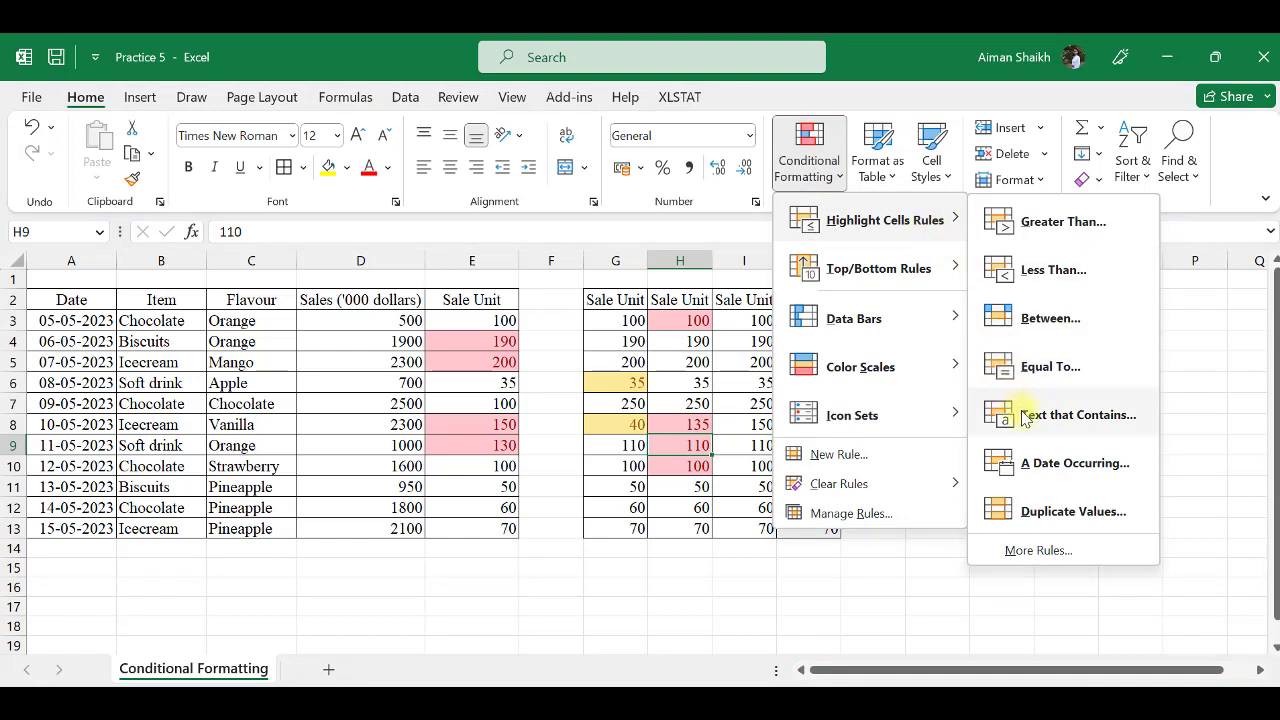
- Highlight C3:C13 cells containing 'Pineapple' with green fill and dark green text
left_click(258, 331)
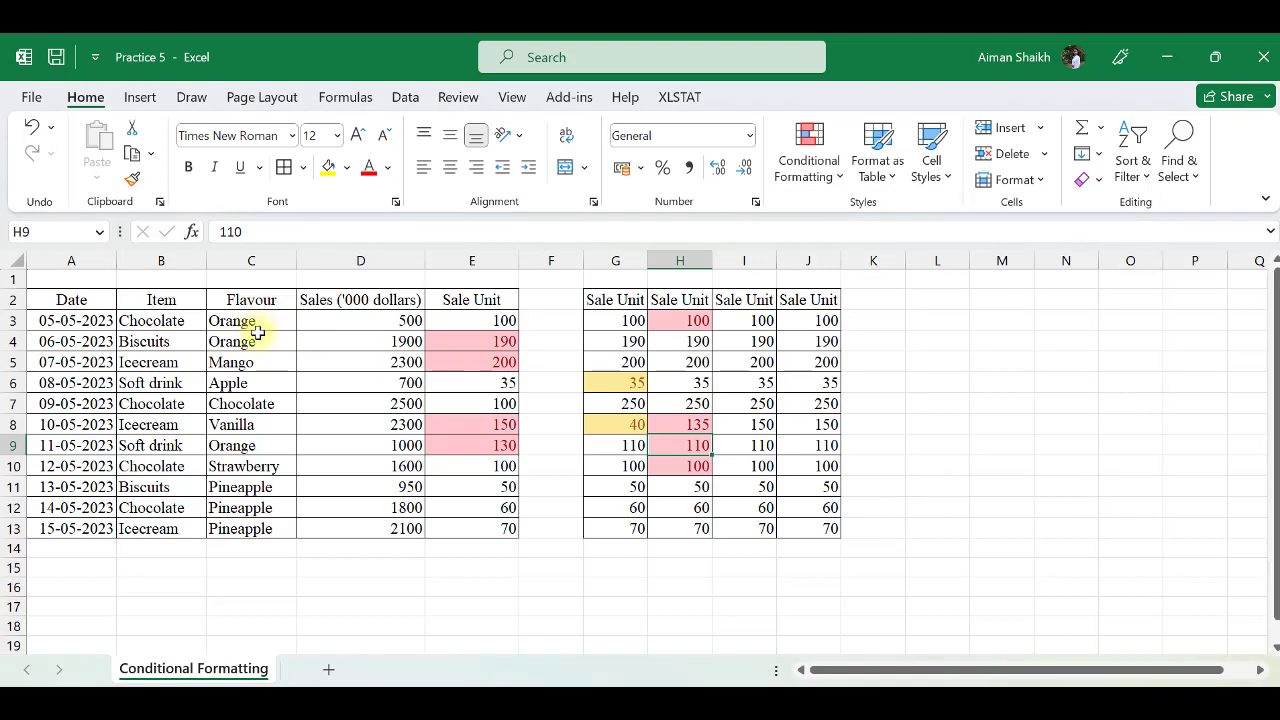
left_click_drag(255, 324, 257, 529)
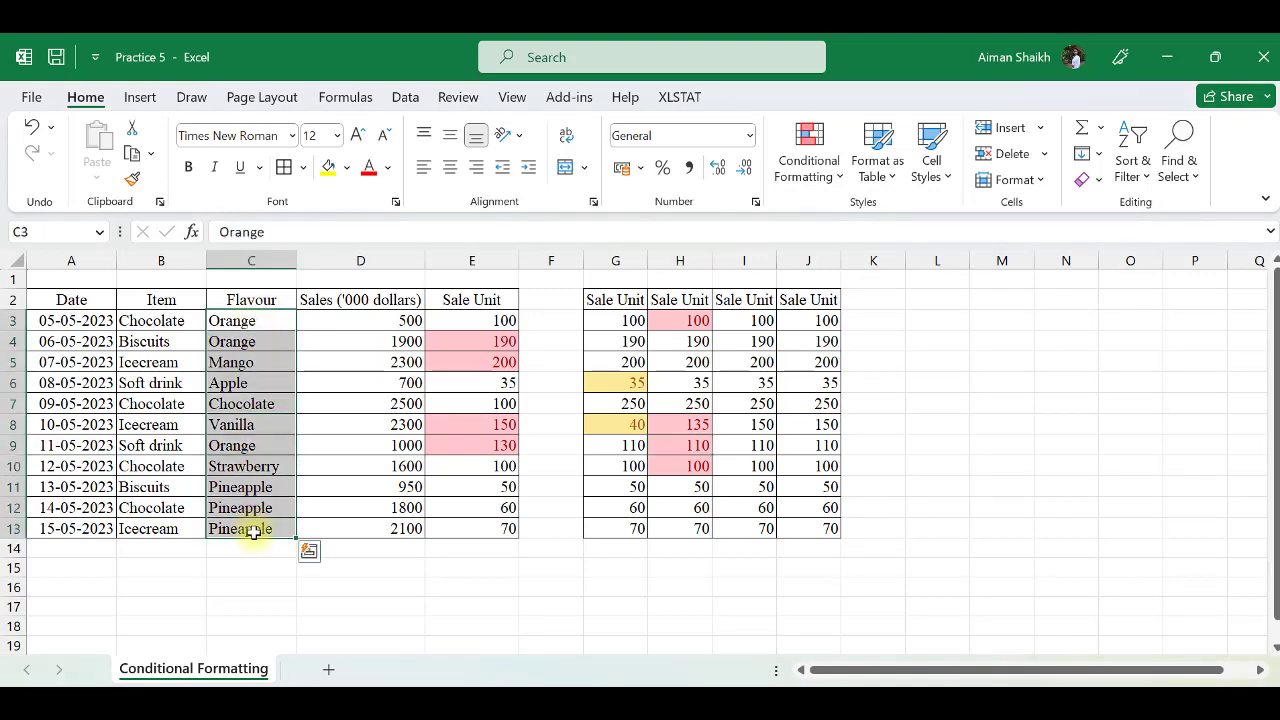
left_click(810, 162)
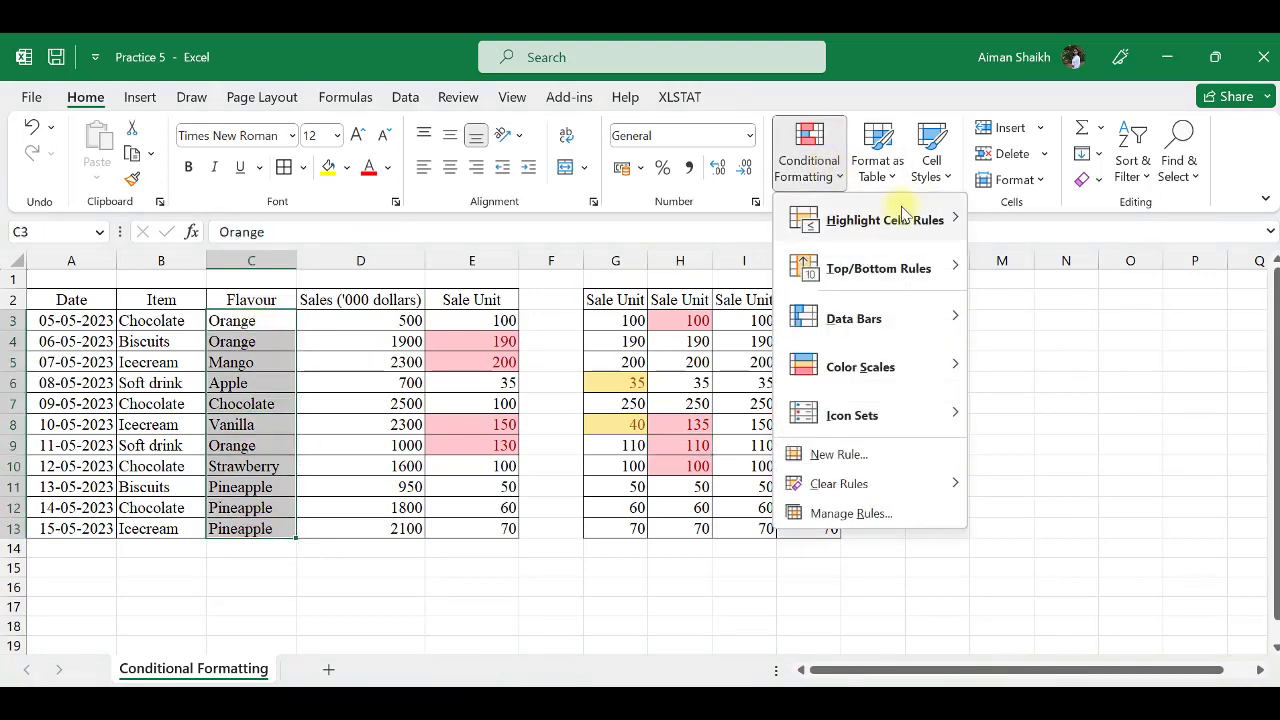
mouse_move(933, 230)
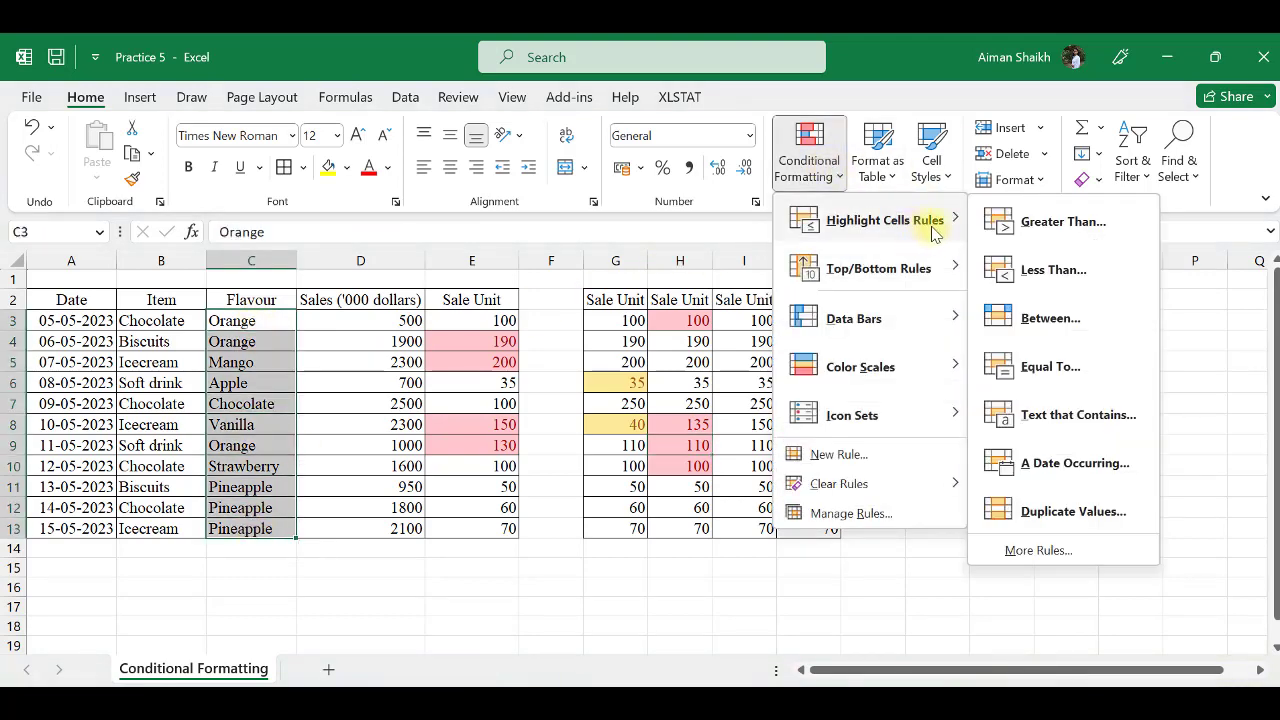
left_click(1057, 415)
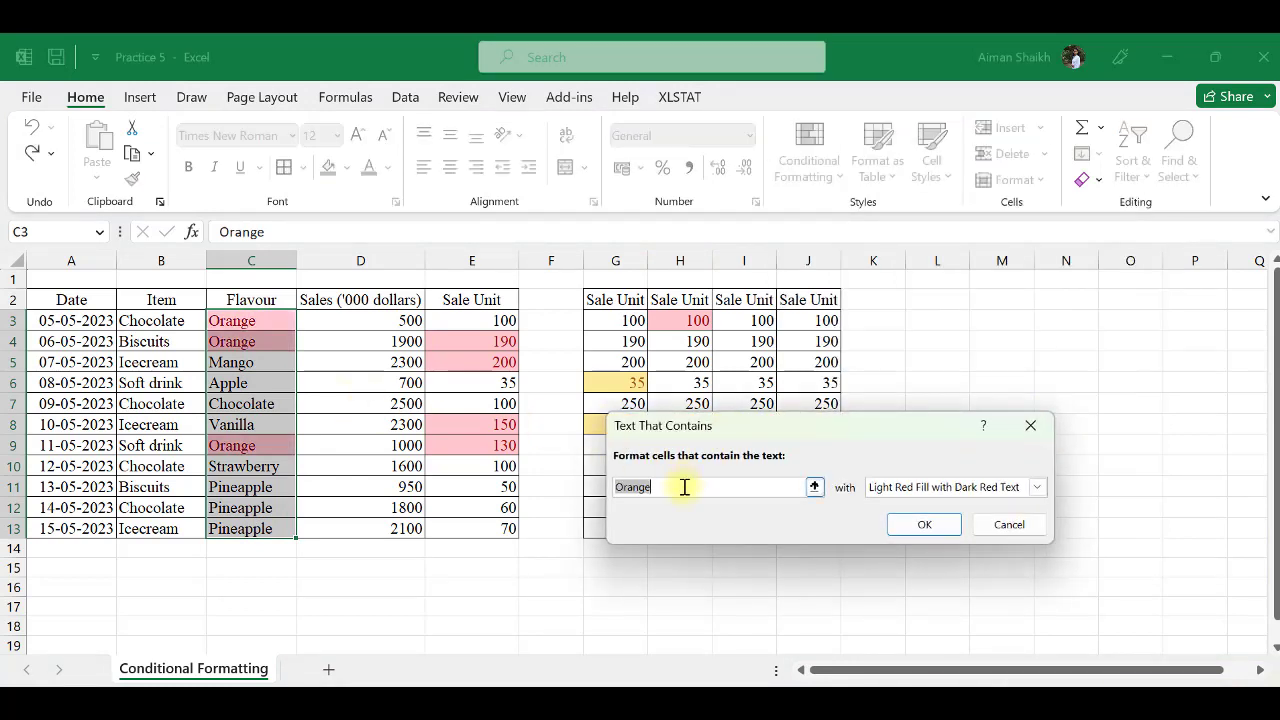
key("BackSpace")
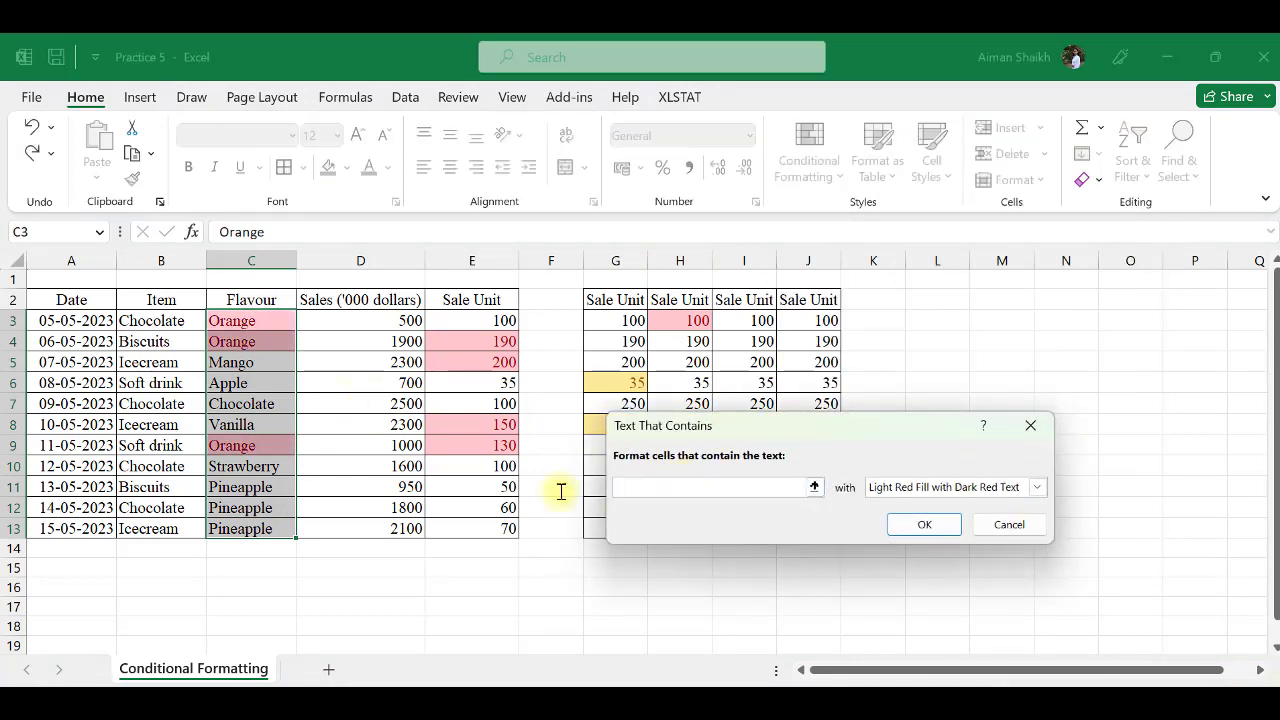
type("Pineapple")
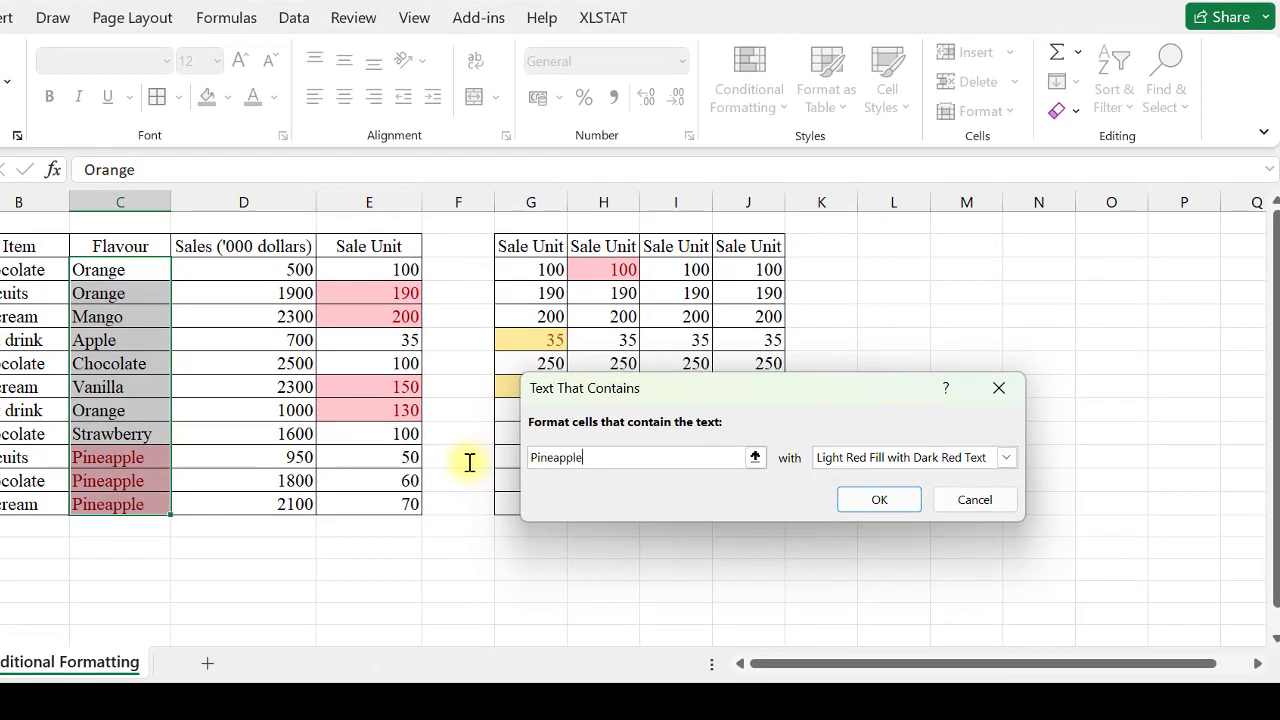
left_click(913, 470)
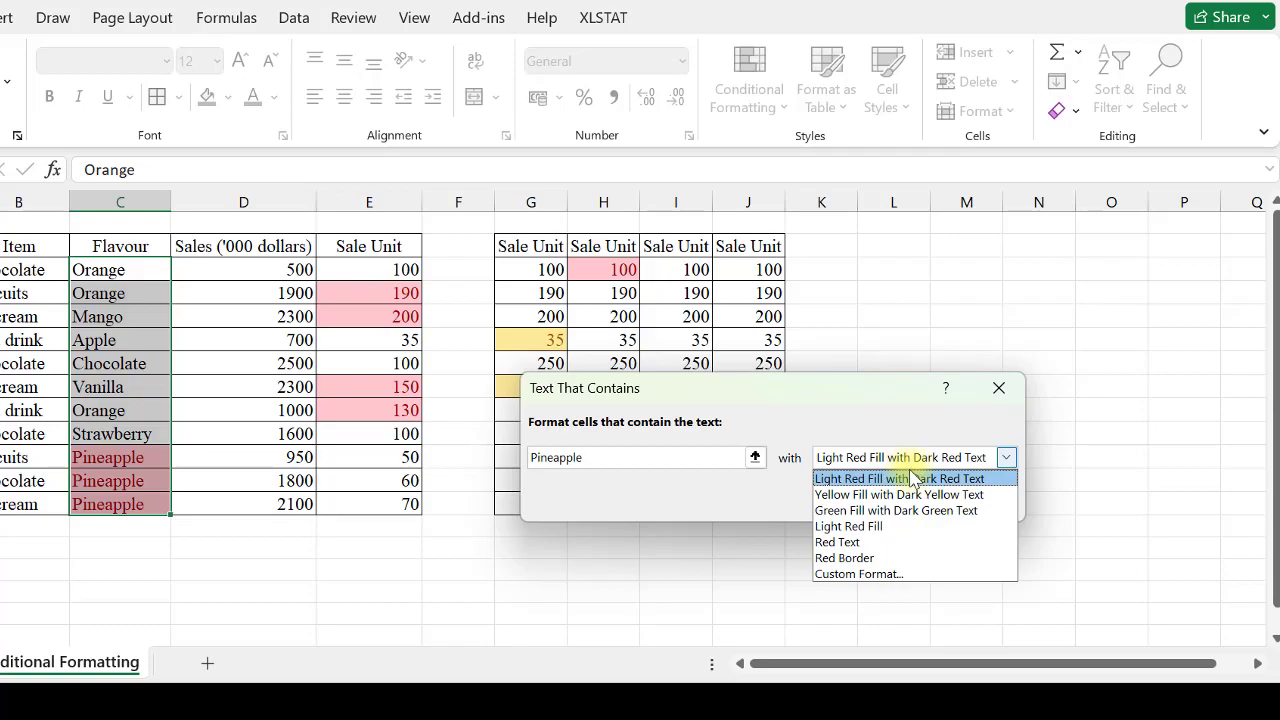
left_click(892, 509)
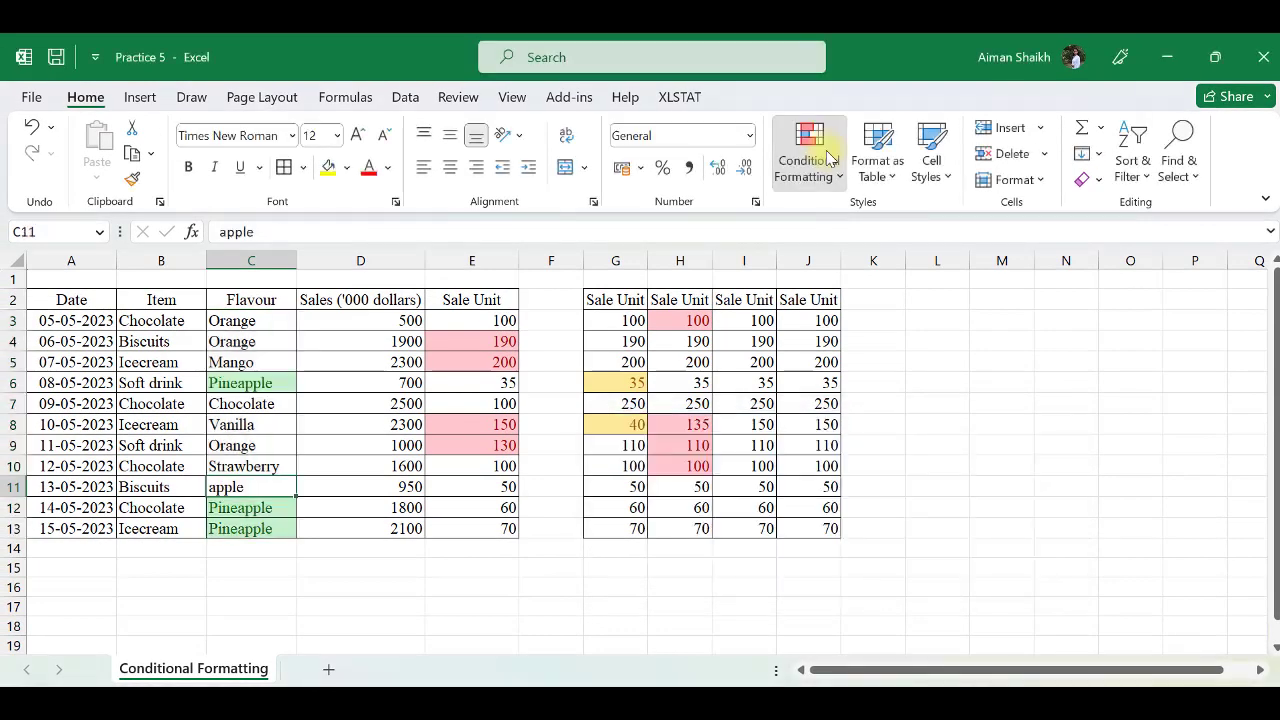
left_click(756, 102)
mouse_move(945, 232)
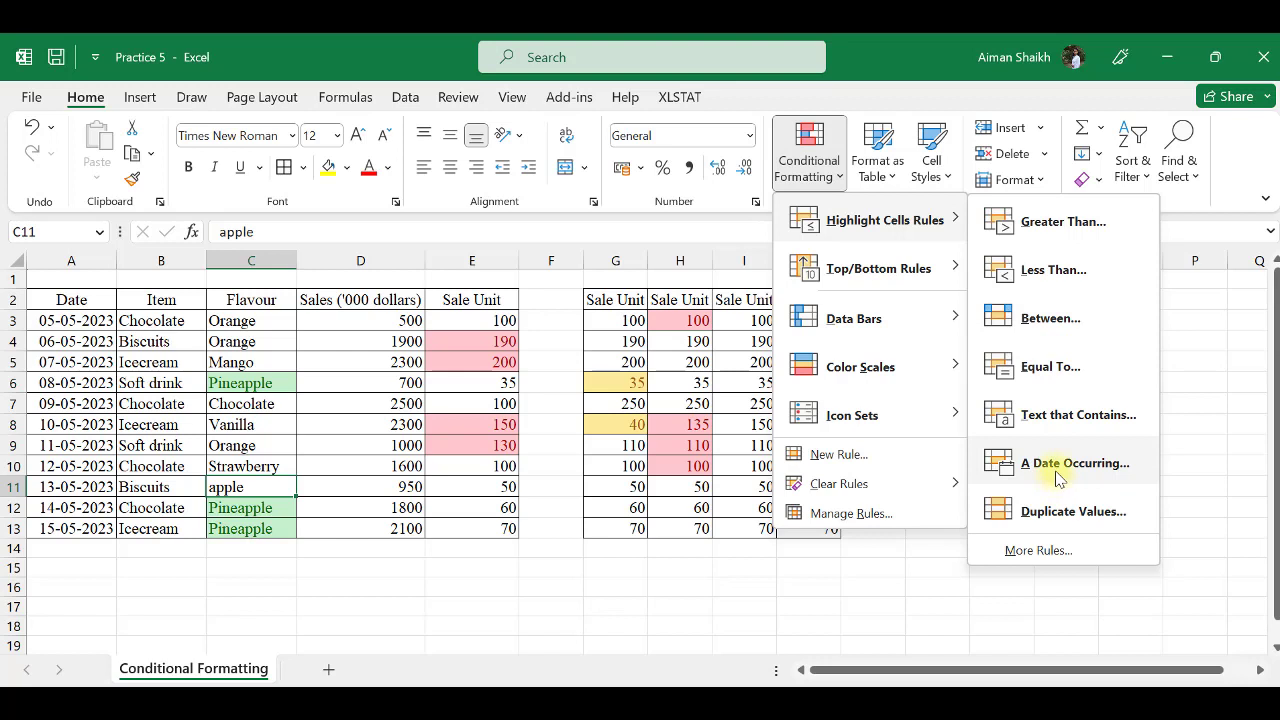
left_click(86, 325)
- Apply an 'In the last 7 days' date rule with light red fill to the Date column
left_click_drag(84, 327, 78, 519)
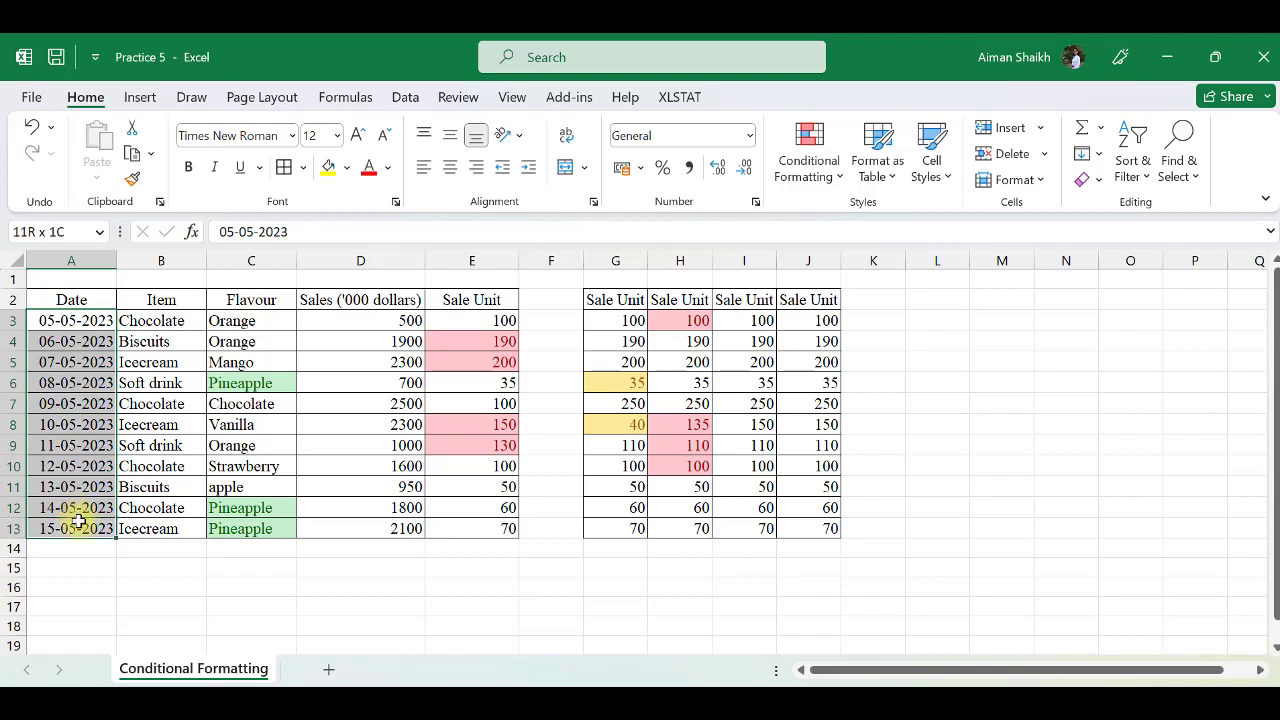
left_click(809, 155)
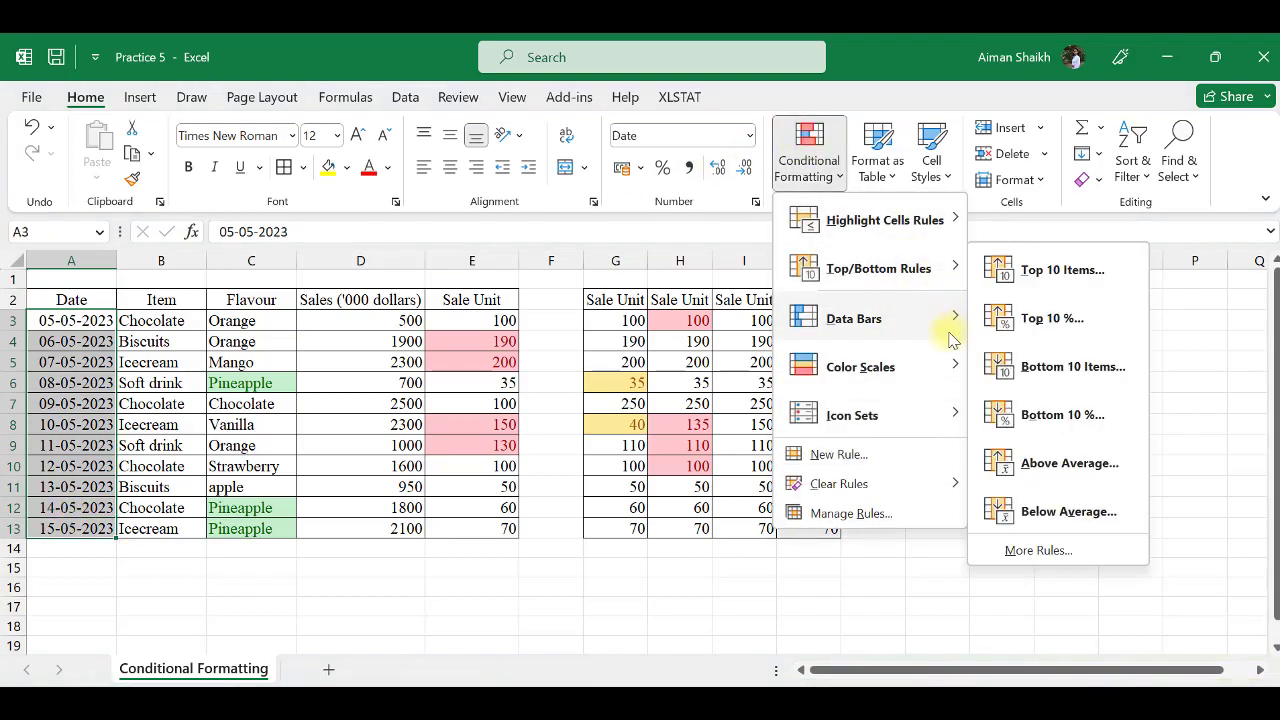
mouse_move(935, 215)
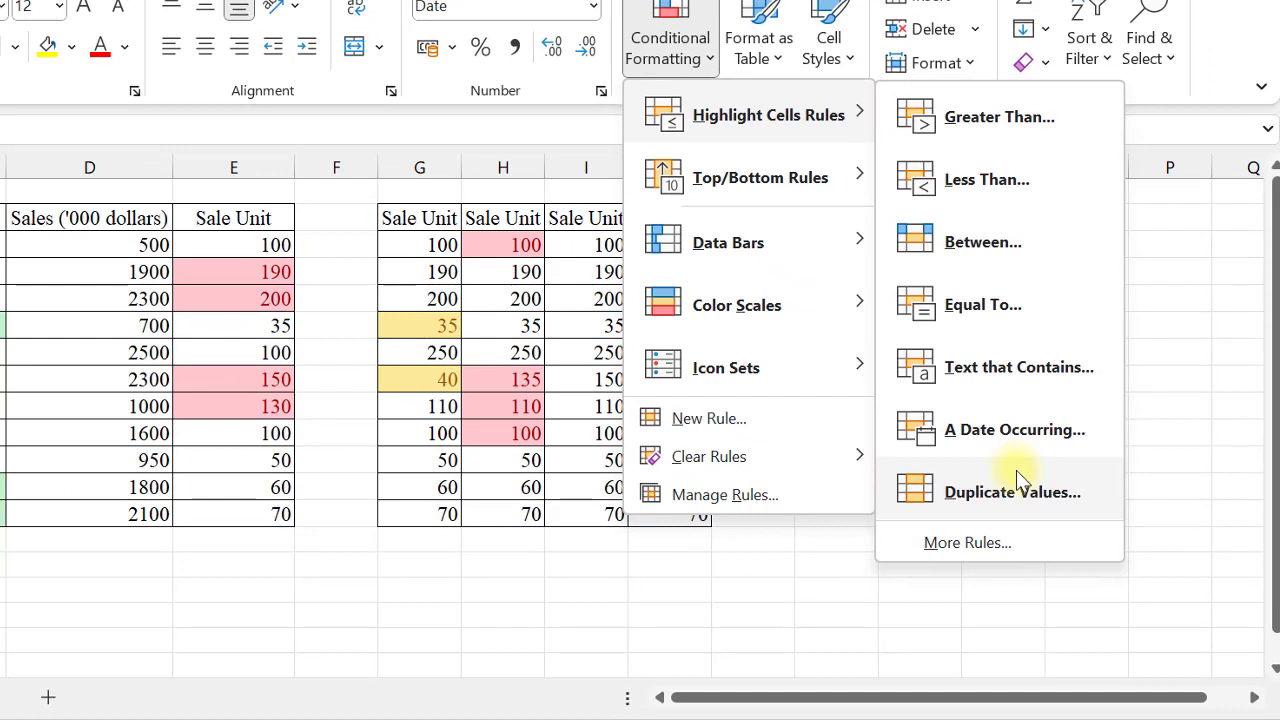
left_click(1028, 437)
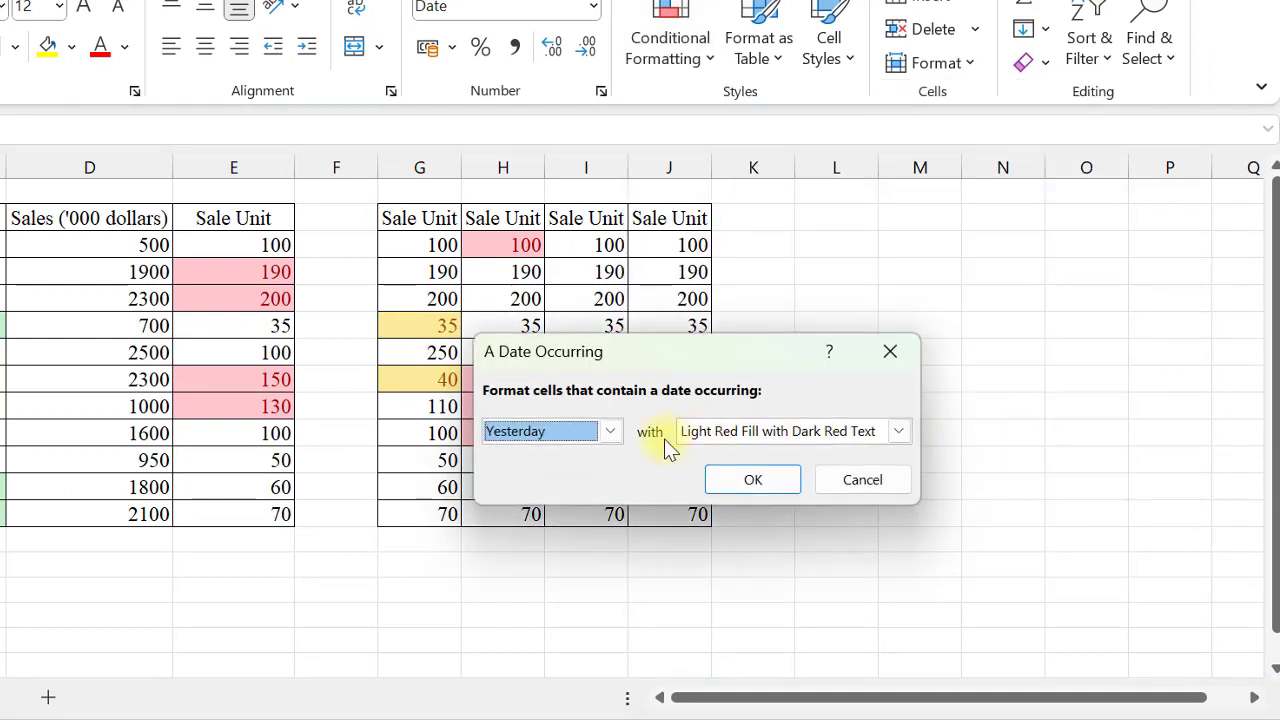
left_click(612, 432)
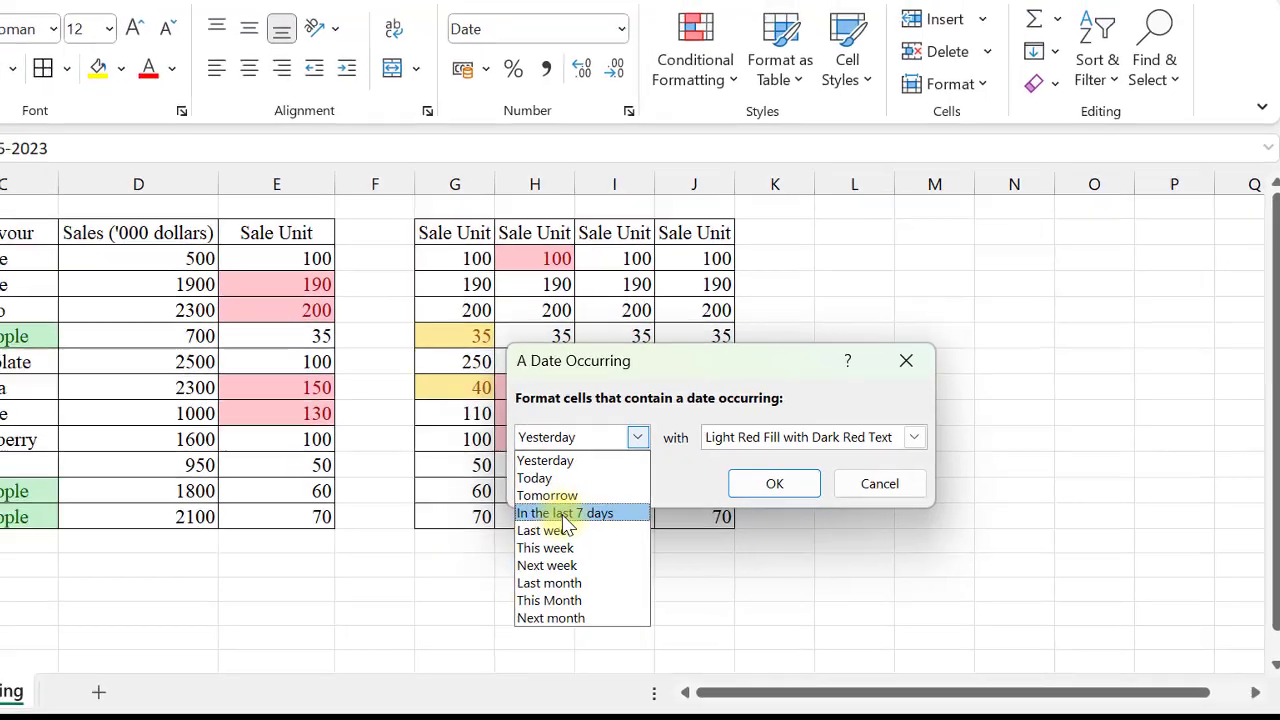
left_click(530, 512)
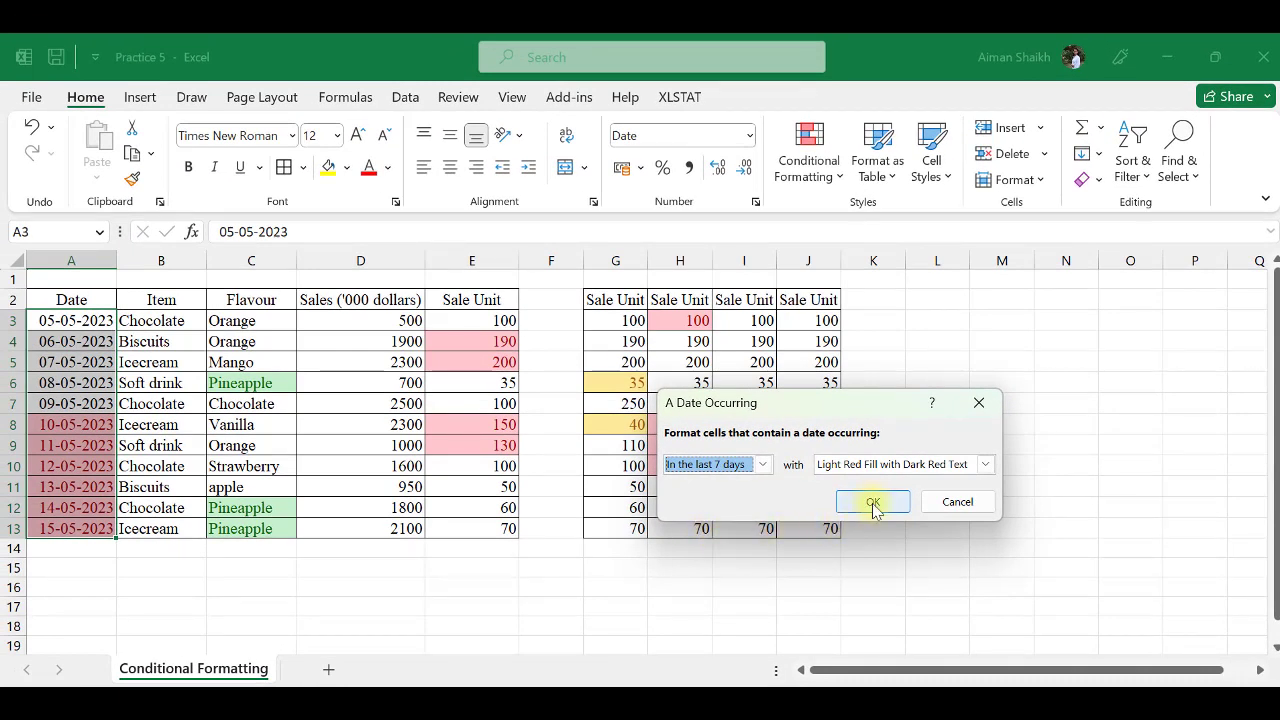
left_click(985, 464)
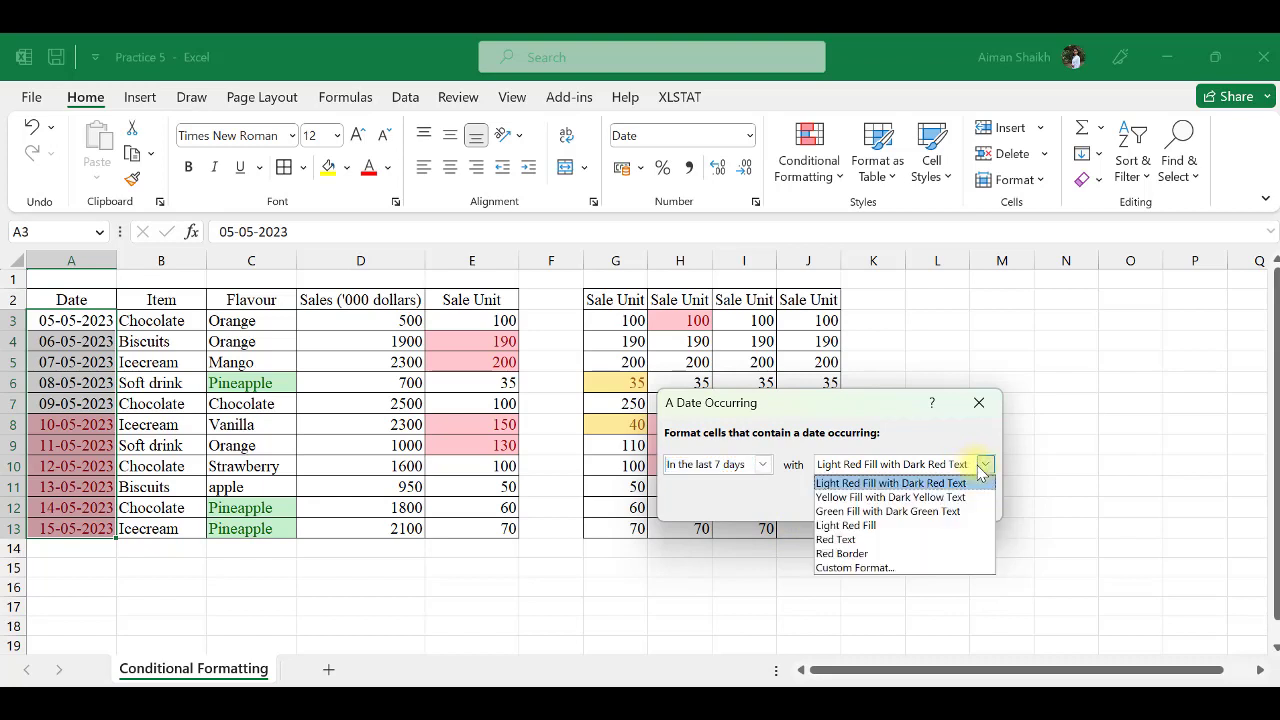
left_click(834, 527)
left_click(868, 504)
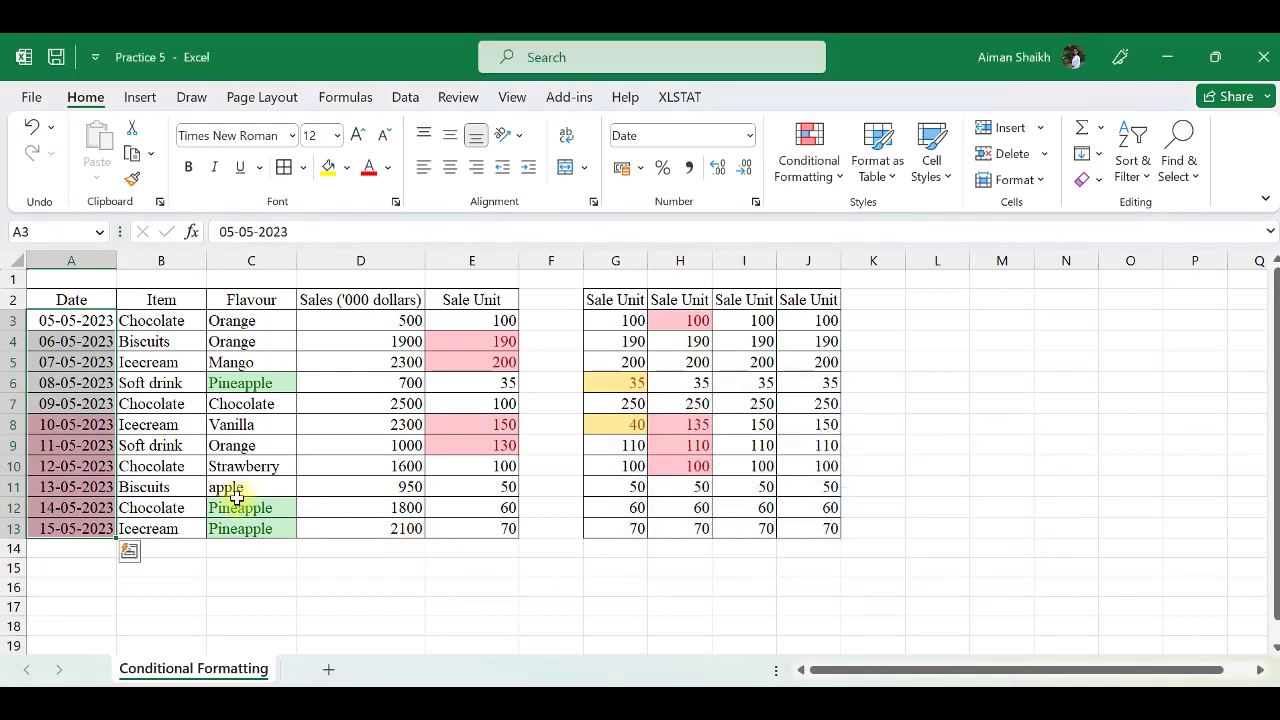
- Check the highlighted dates A8 to A13 and select cell A6
left_click_drag(80, 425, 64, 529)
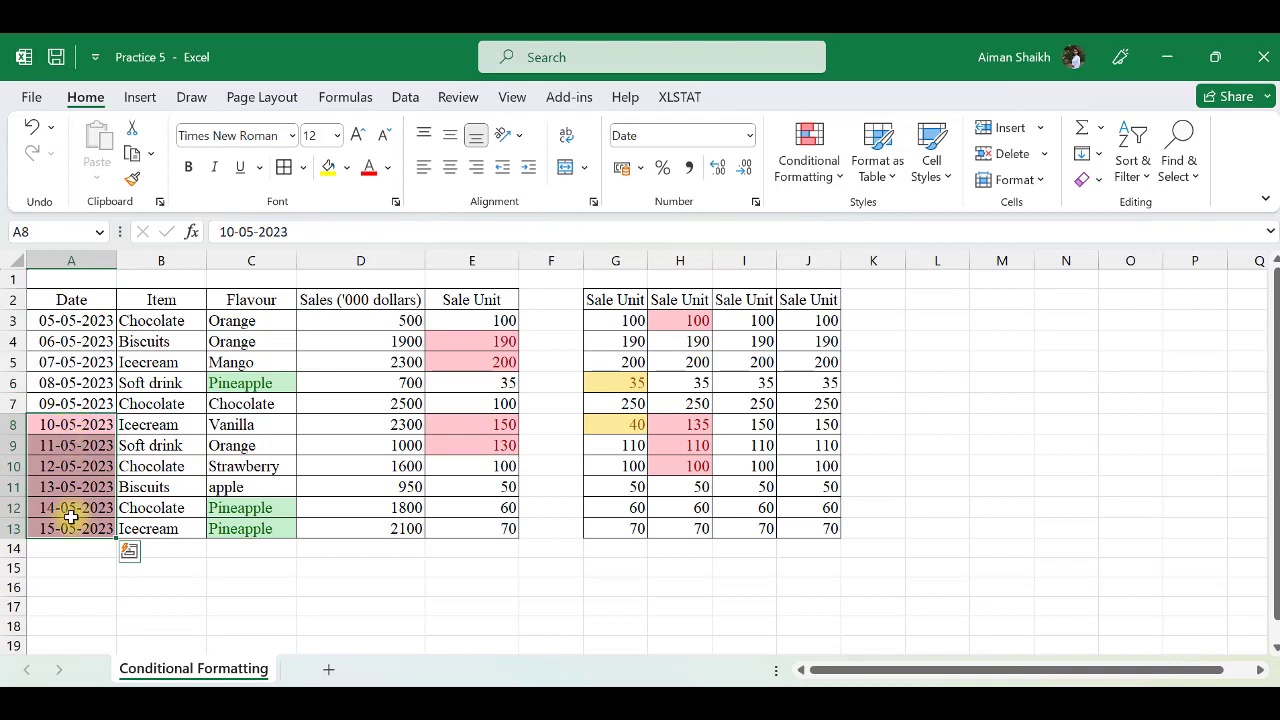
left_click(60, 383)
left_click(808, 155)
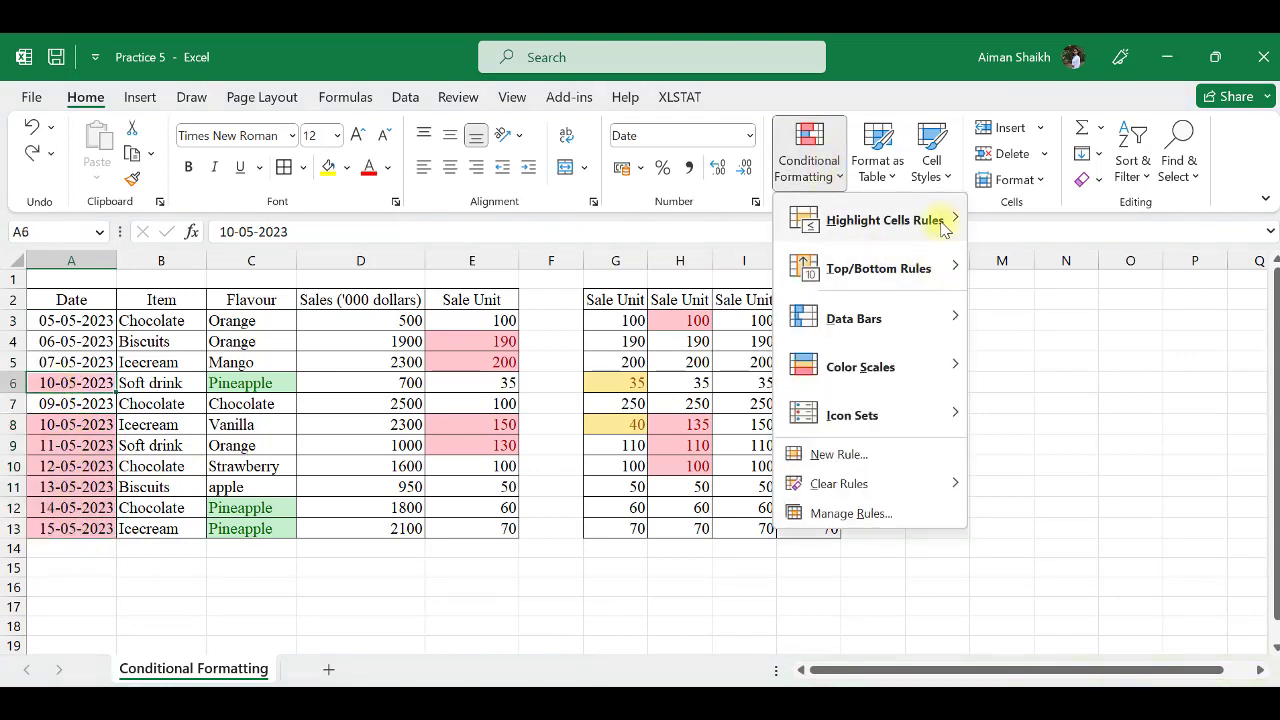
mouse_move(943, 228)
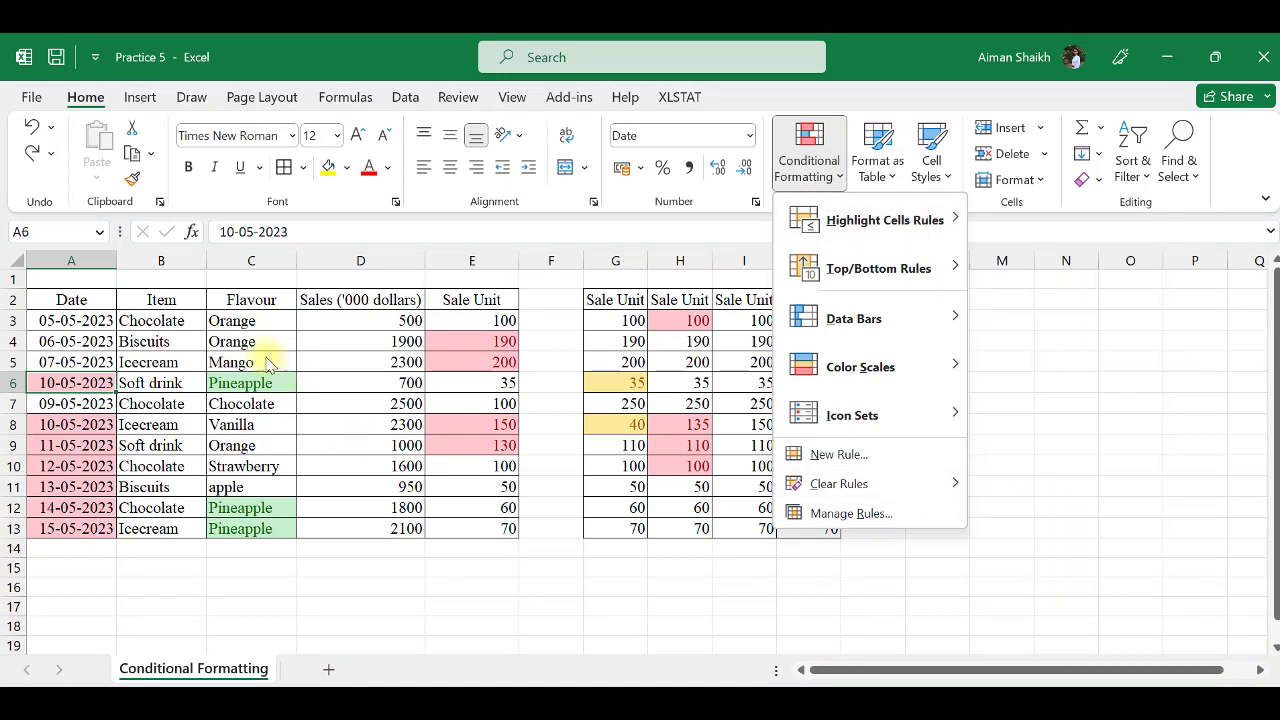
left_click(235, 325)
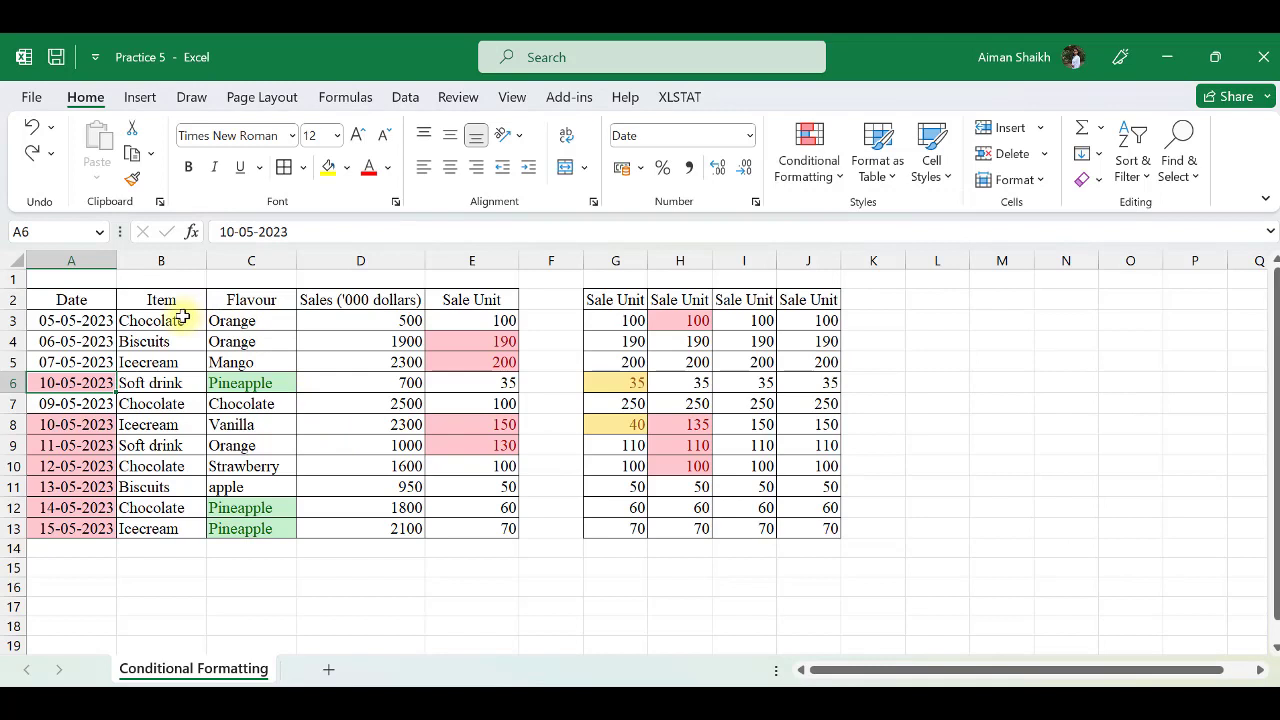
- Highlight duplicate values in B3:B13 with light red fill
left_click_drag(178, 320, 168, 528)
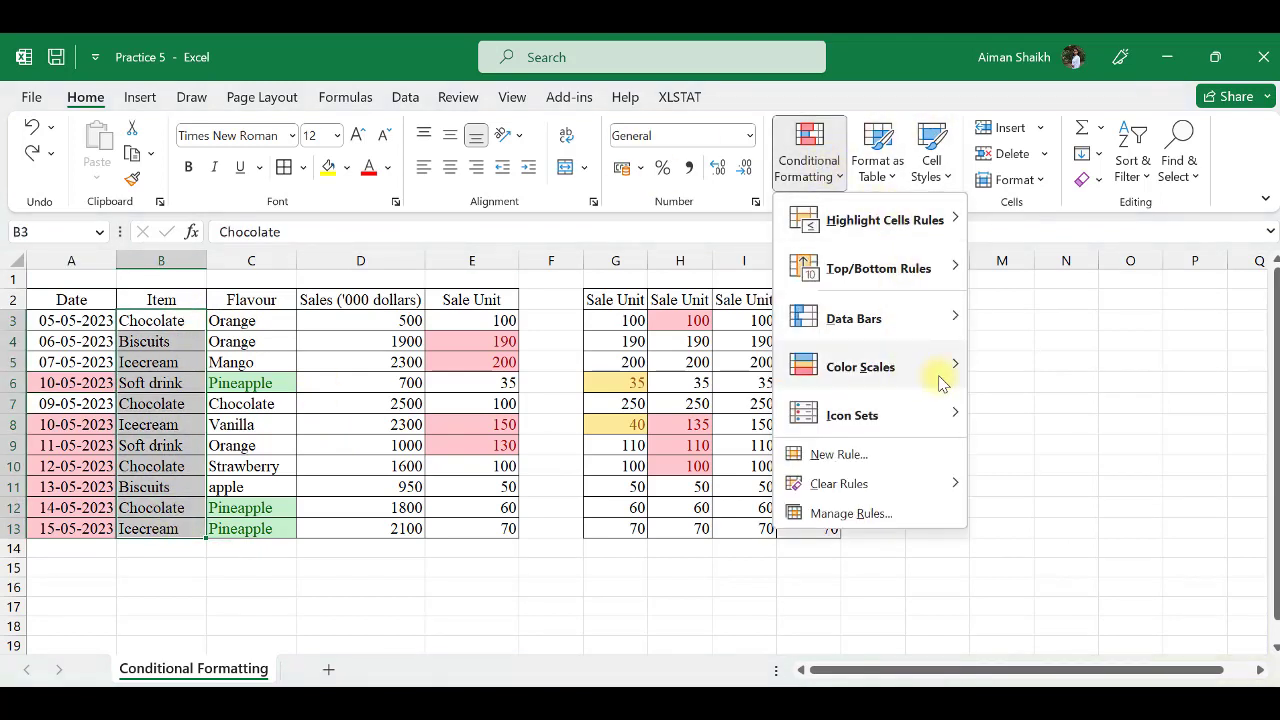
mouse_move(931, 217)
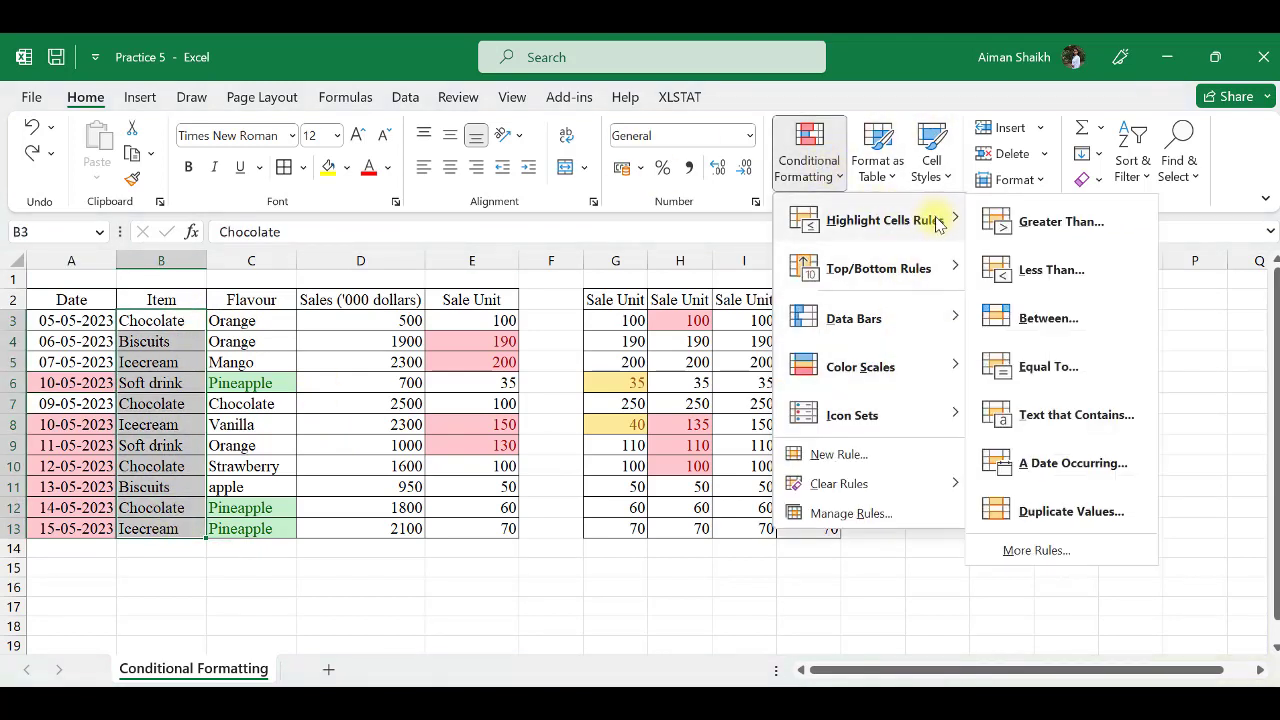
left_click(1073, 511)
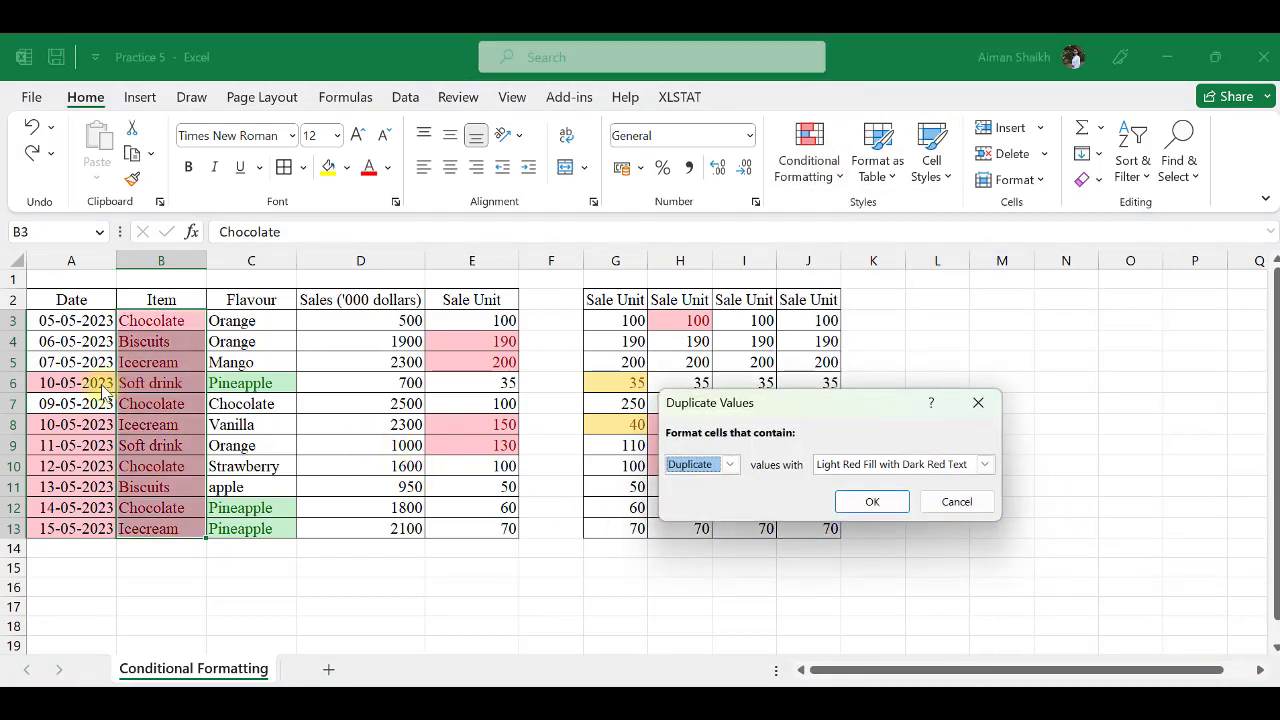
left_click(984, 464)
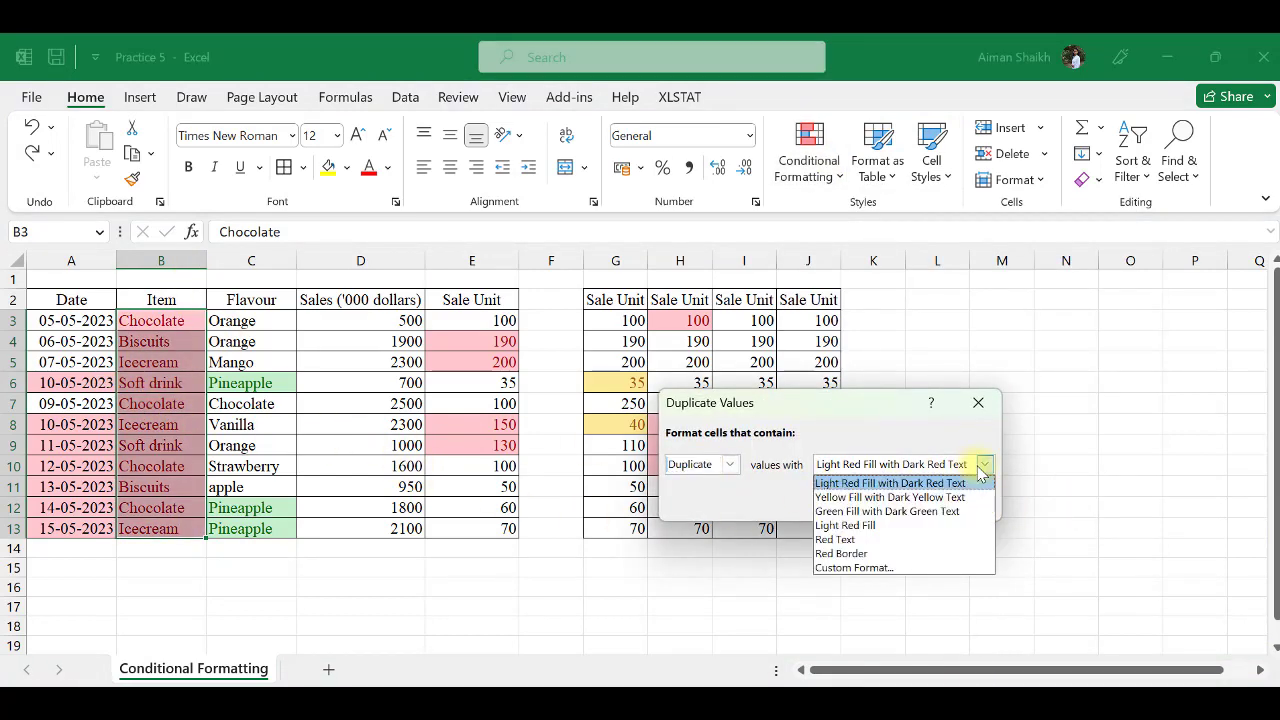
left_click(858, 527)
left_click(860, 503)
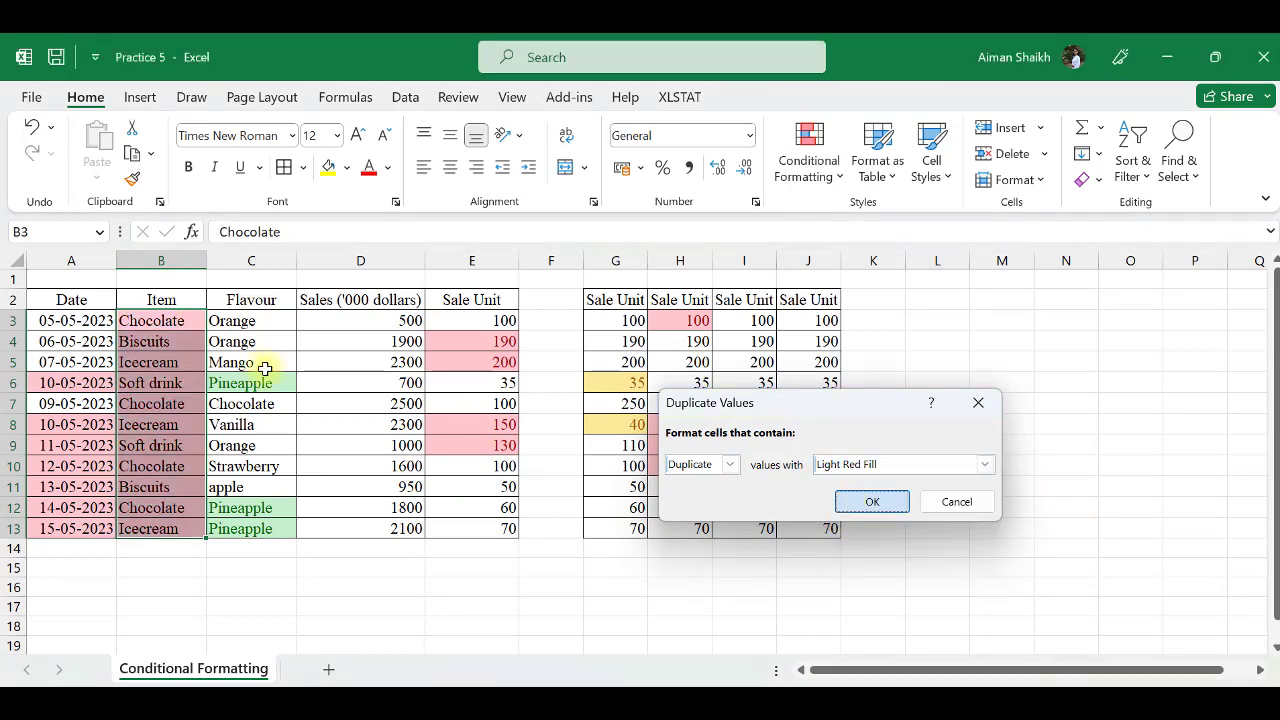
- Change B4 from Biscuits to Pen so it becomes unique
left_click(148, 342)
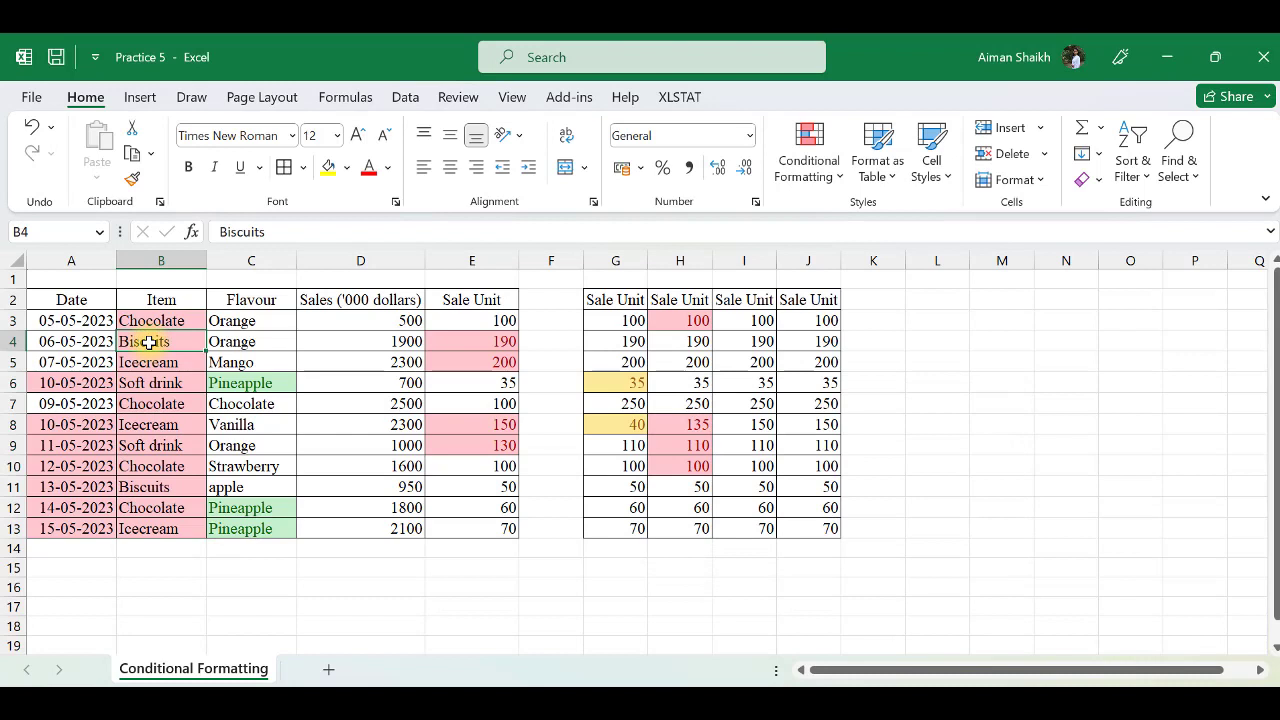
type("Pen")
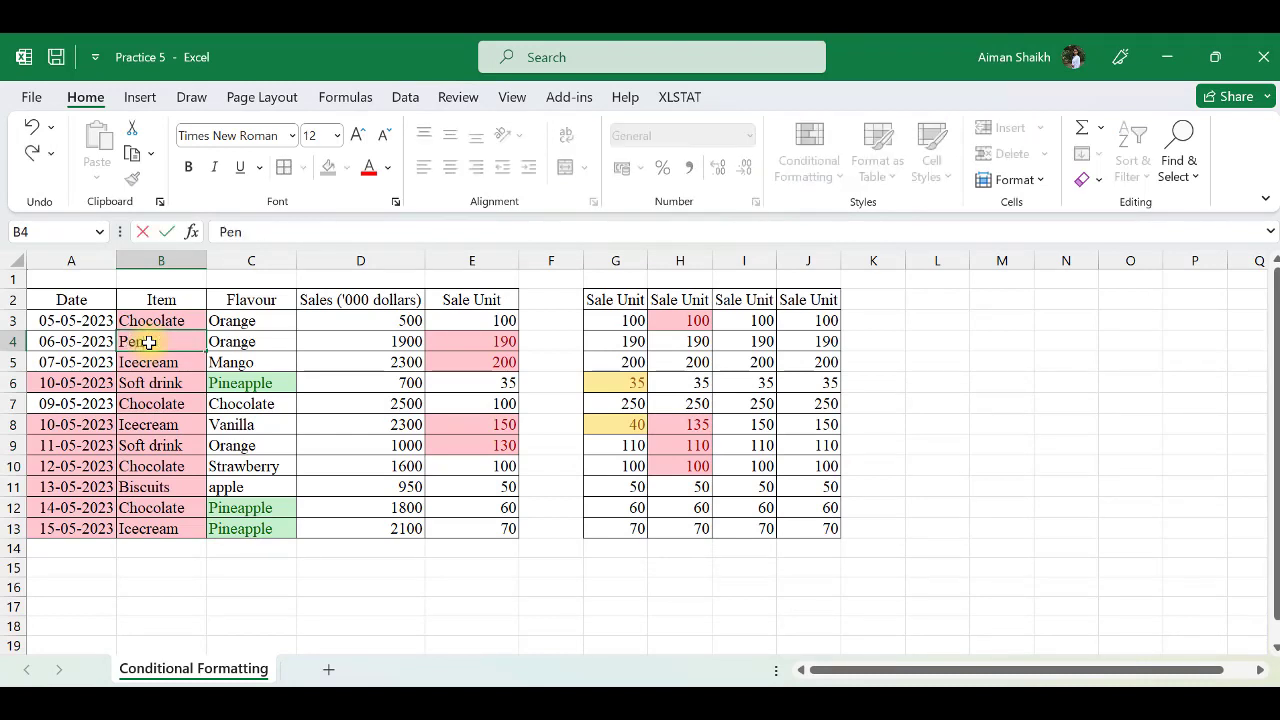
key("Return")
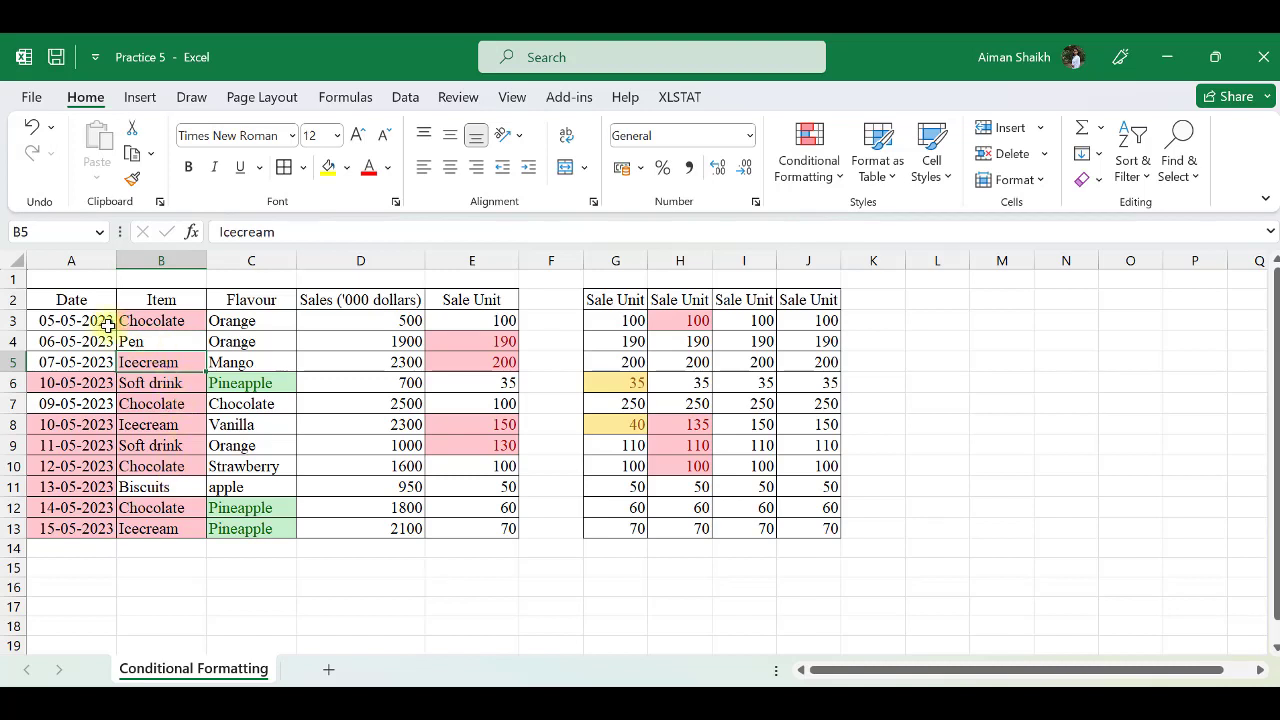
- Clear conditional formatting rules from the entire sheet via Clear Rules
left_click_drag(80, 321, 805, 529)
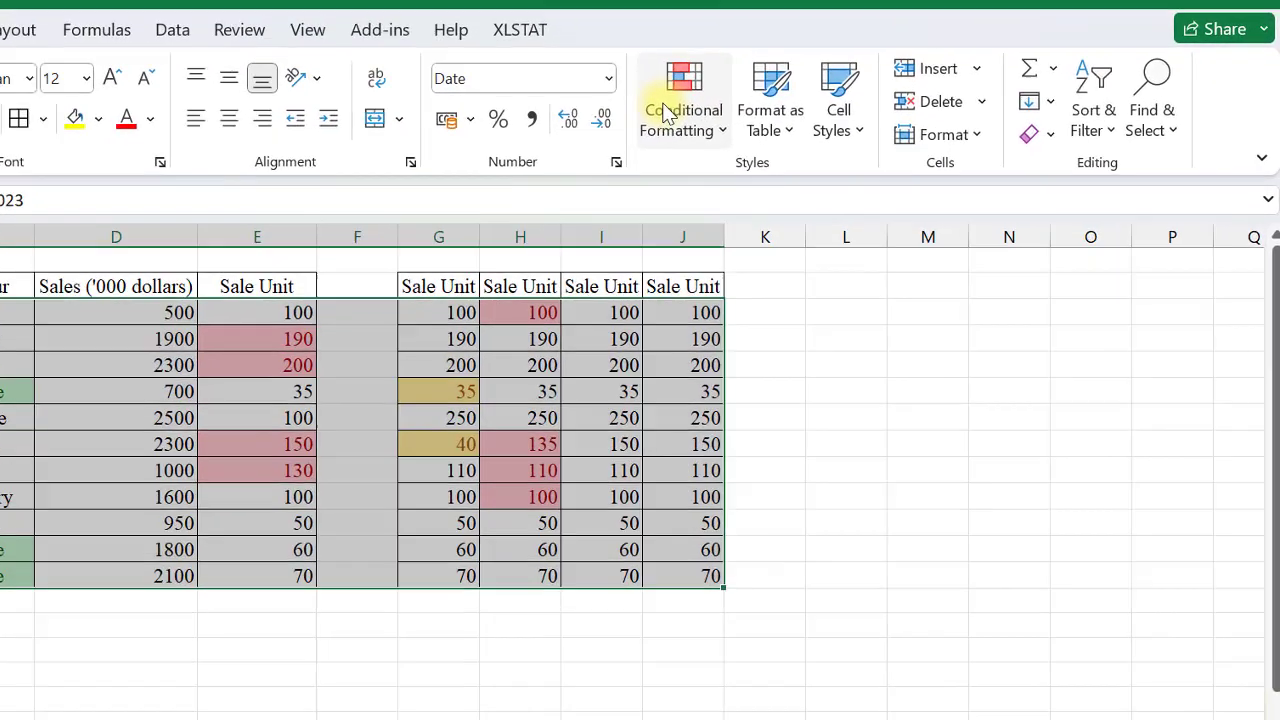
left_click(668, 112)
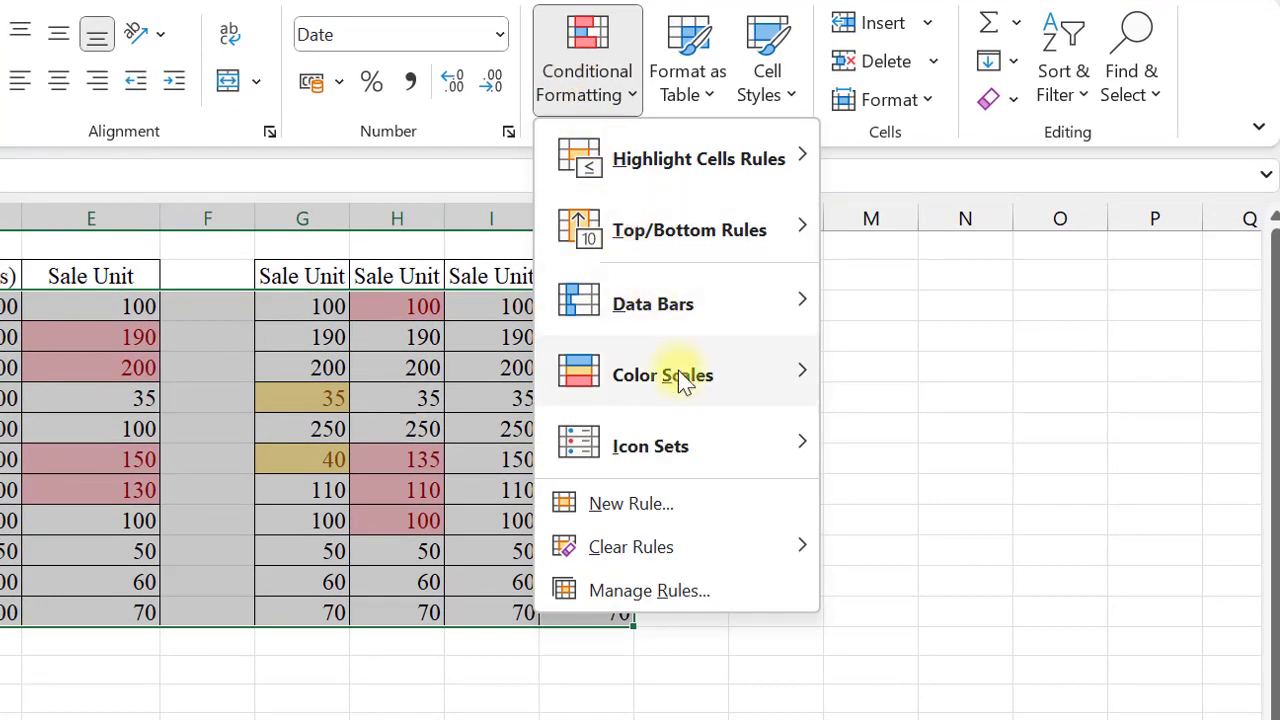
mouse_move(805, 521)
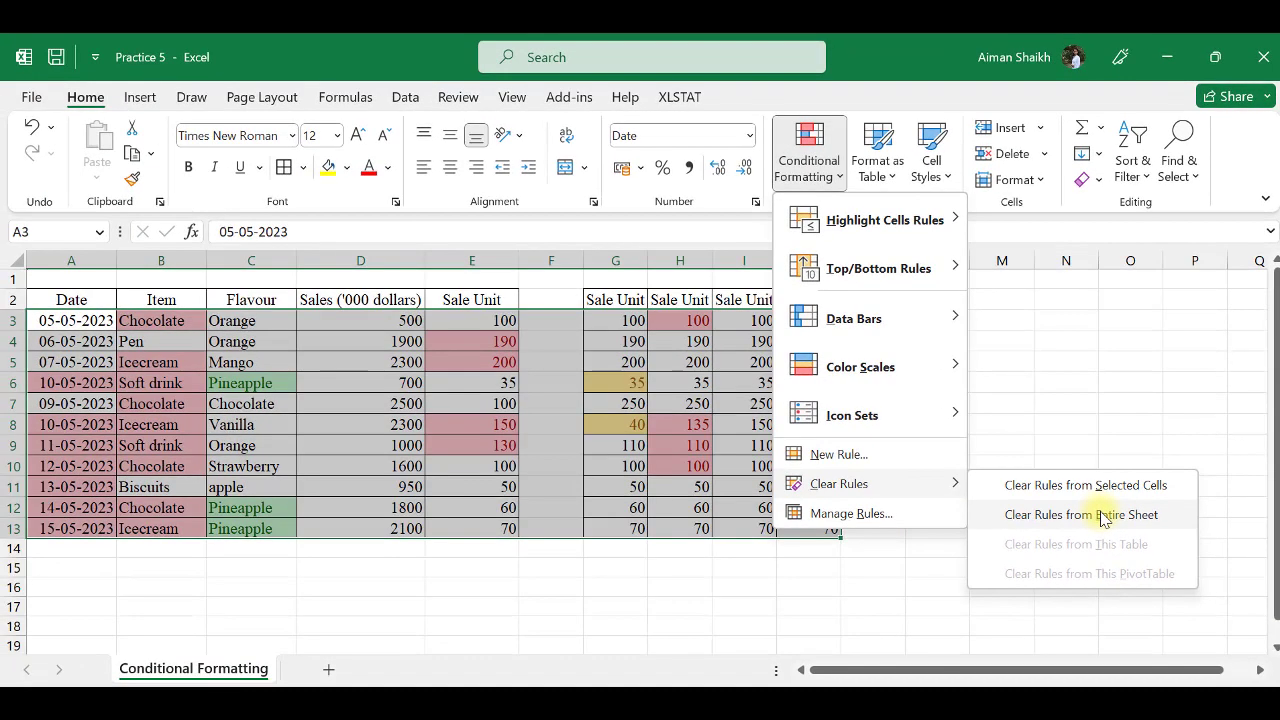
left_click(1103, 516)
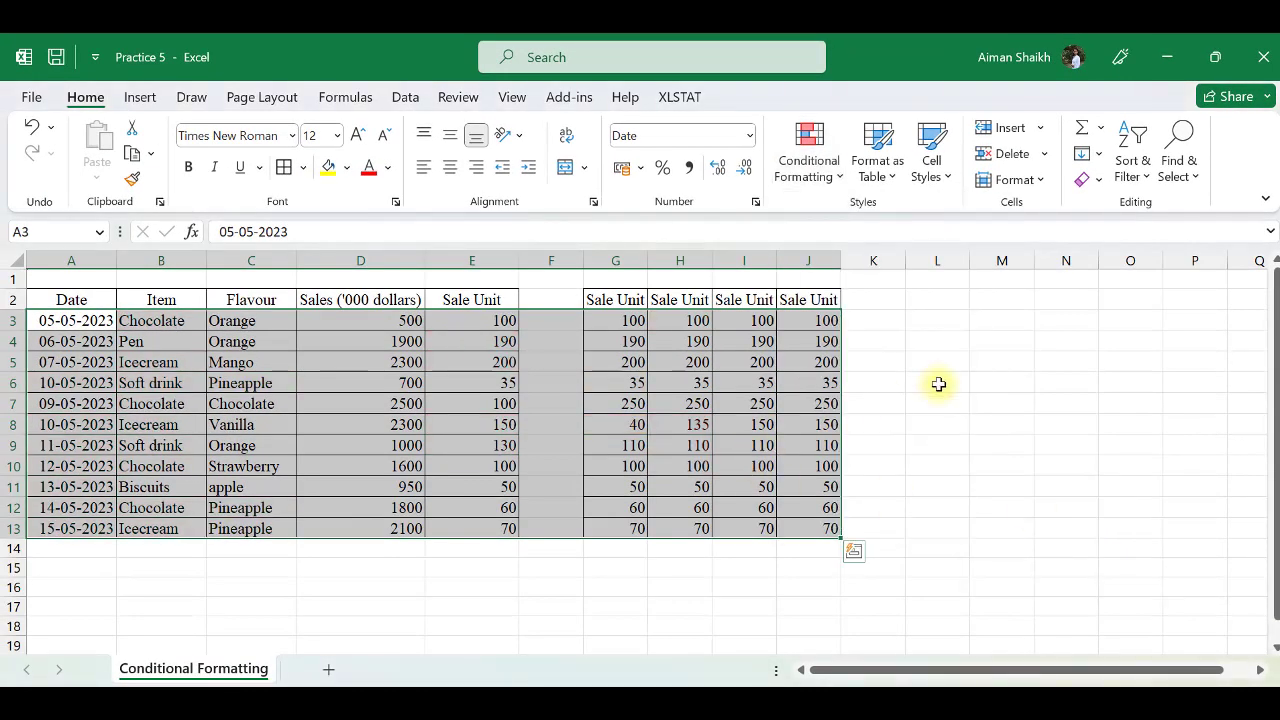
left_click(939, 384)
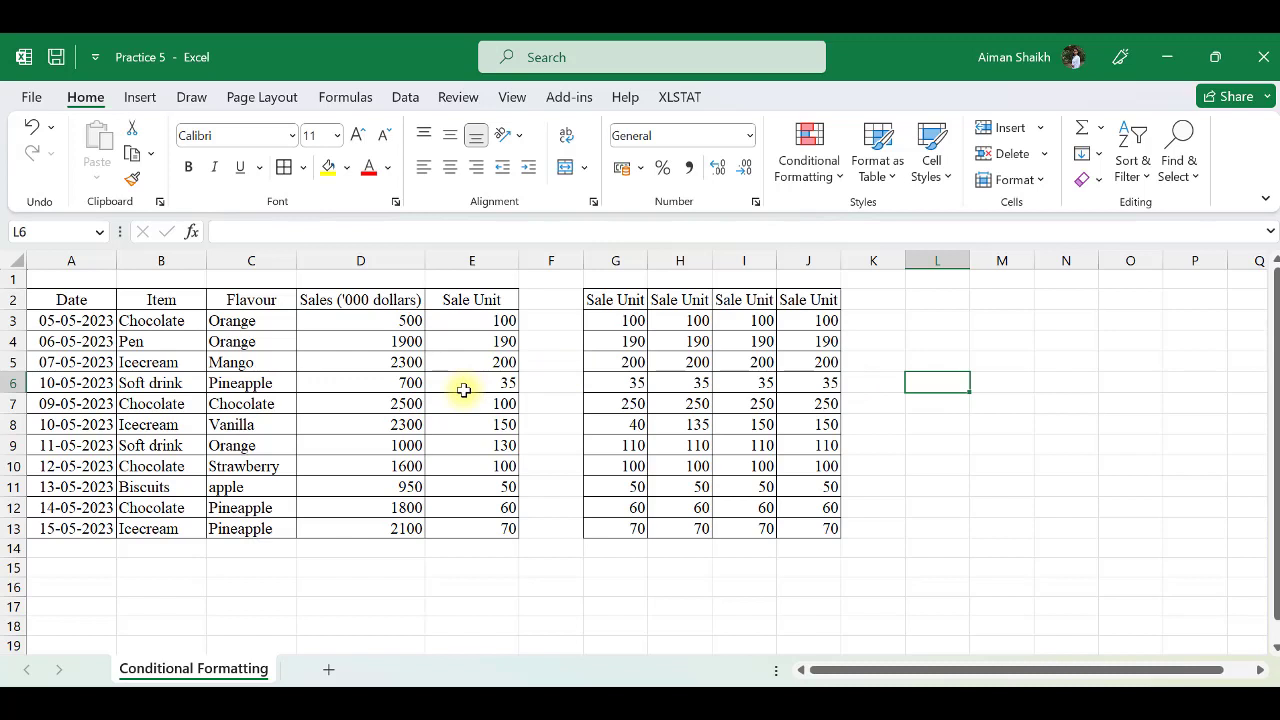
- Browse the Top/Bottom Rules options in the Conditional Formatting menu
left_click(810, 174)
mouse_move(830, 225)
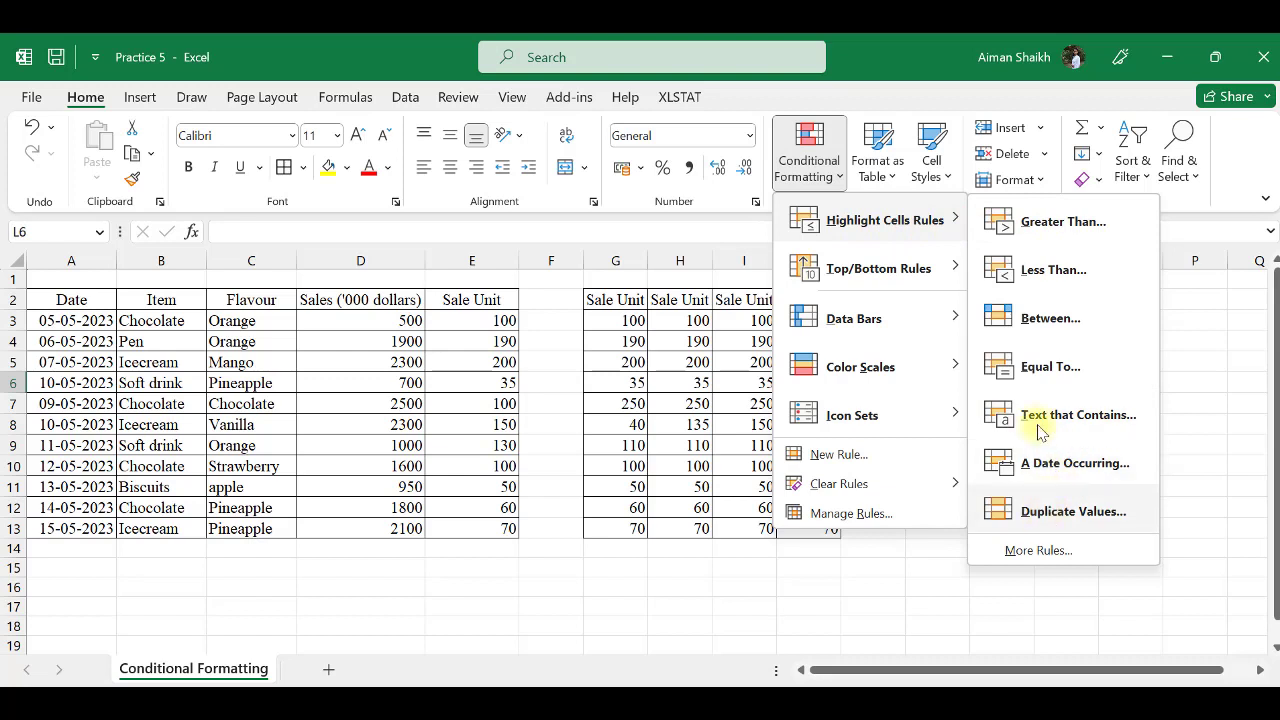
mouse_move(851, 277)
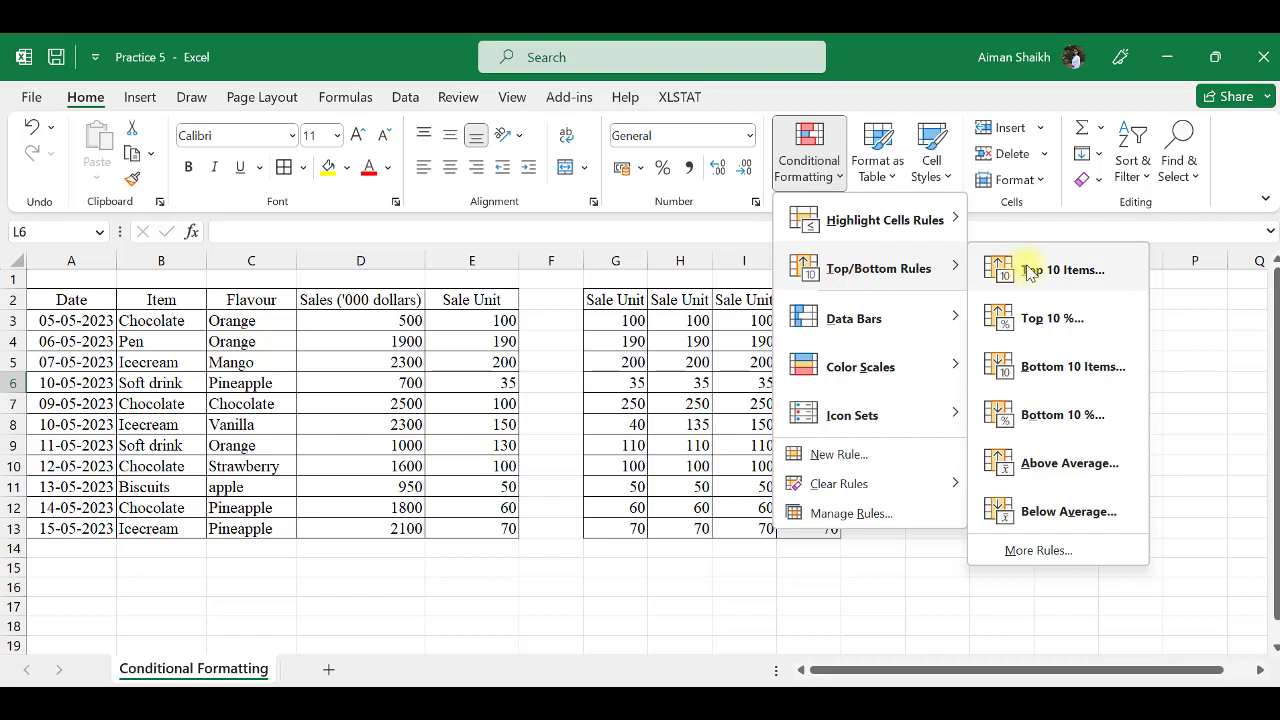
left_click(460, 322)
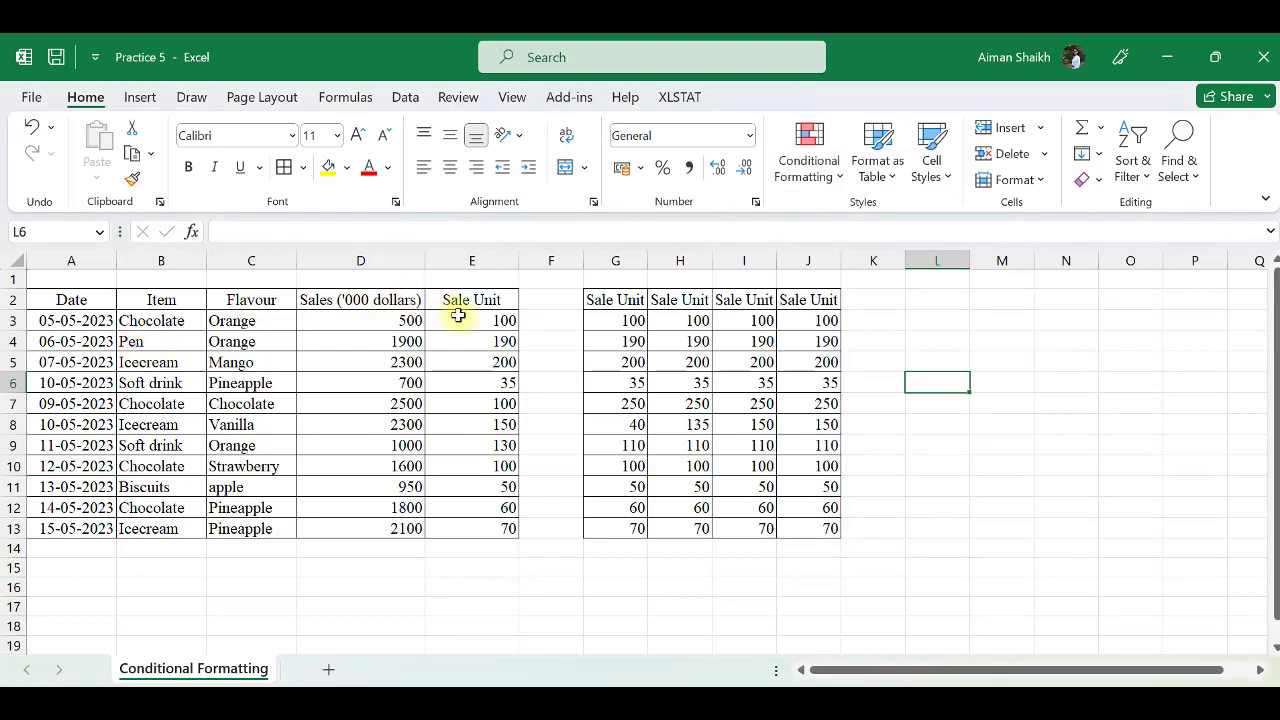
- Apply a Top 3 Items rule with light red fill and dark red text to E3:E13
left_click_drag(458, 315, 463, 523)
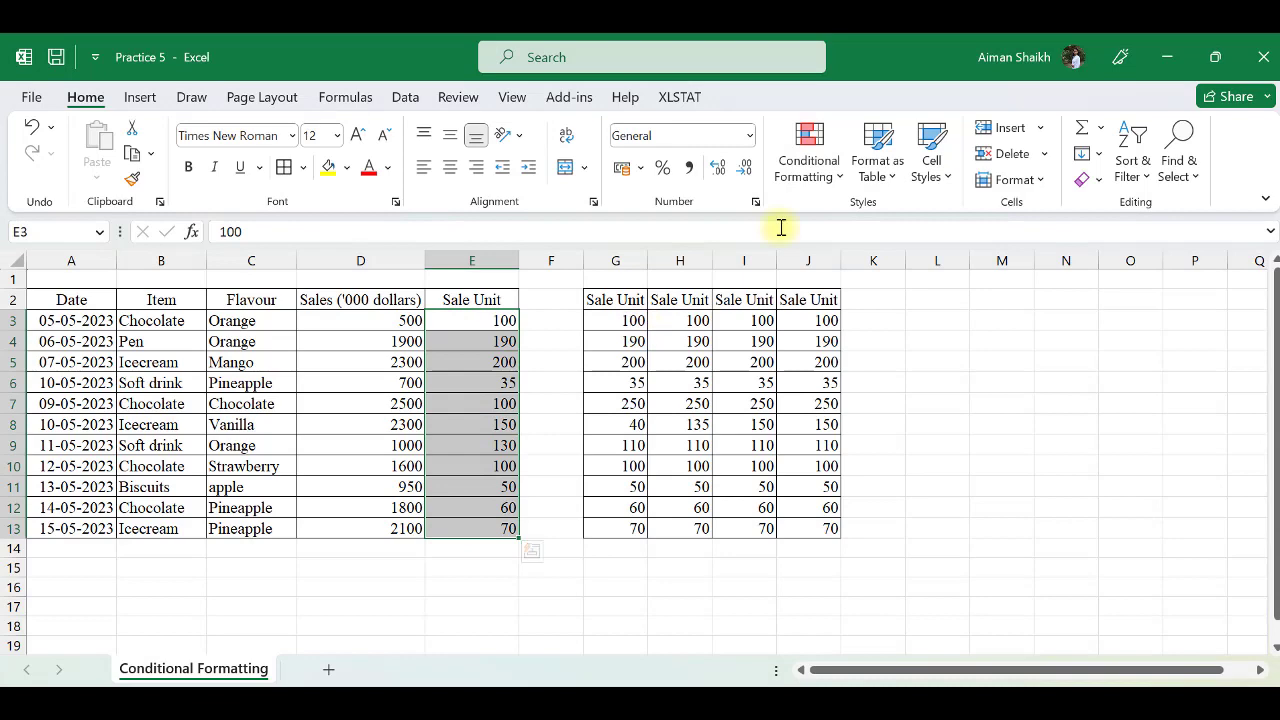
left_click(810, 165)
mouse_move(950, 272)
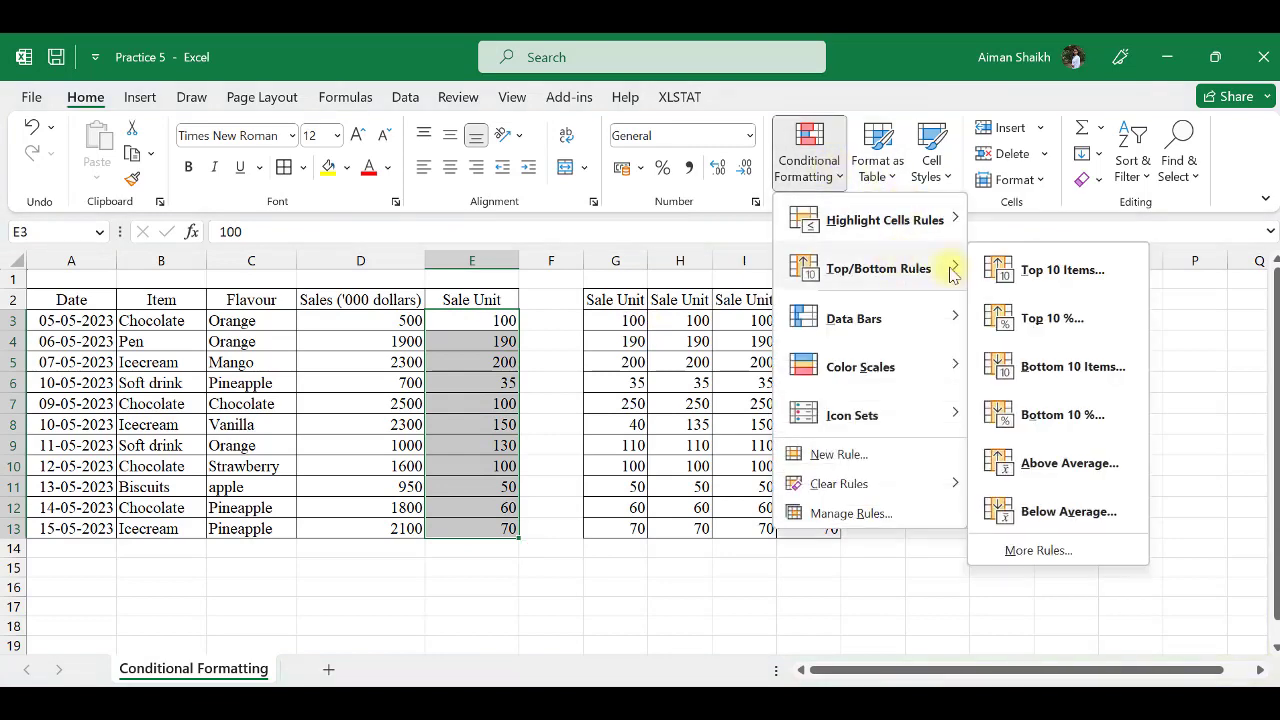
left_click(1054, 286)
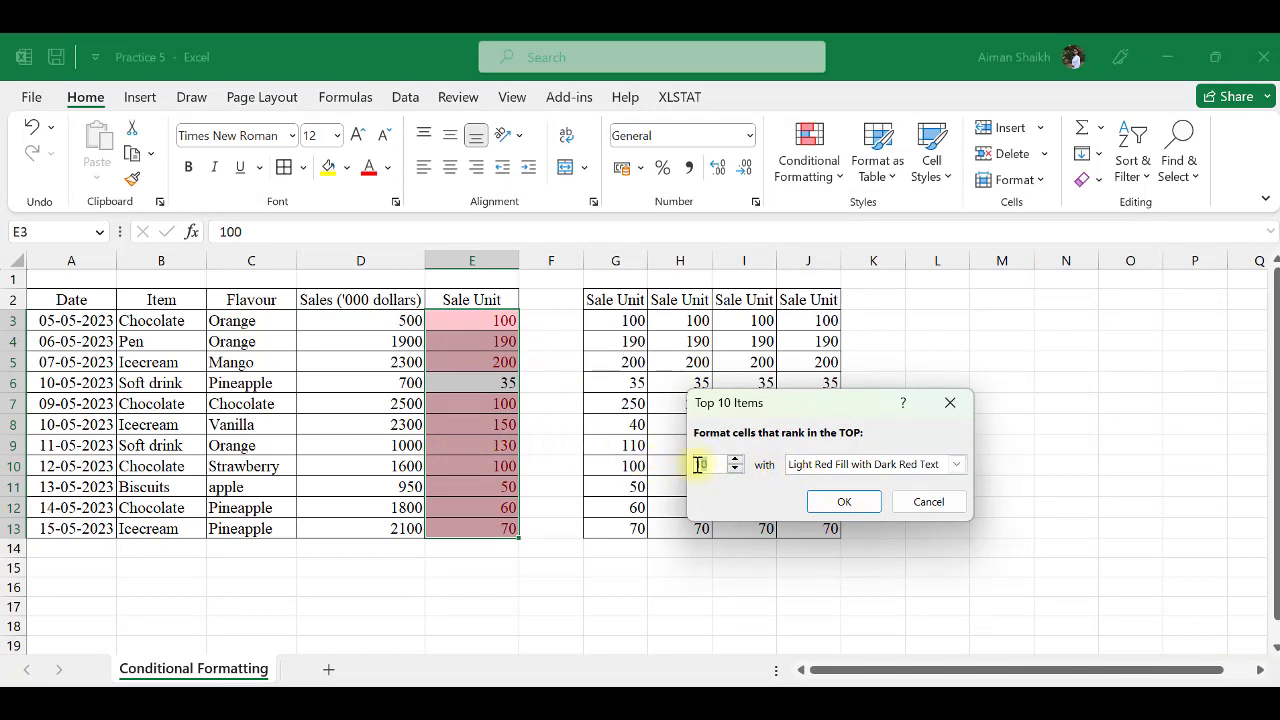
type("3")
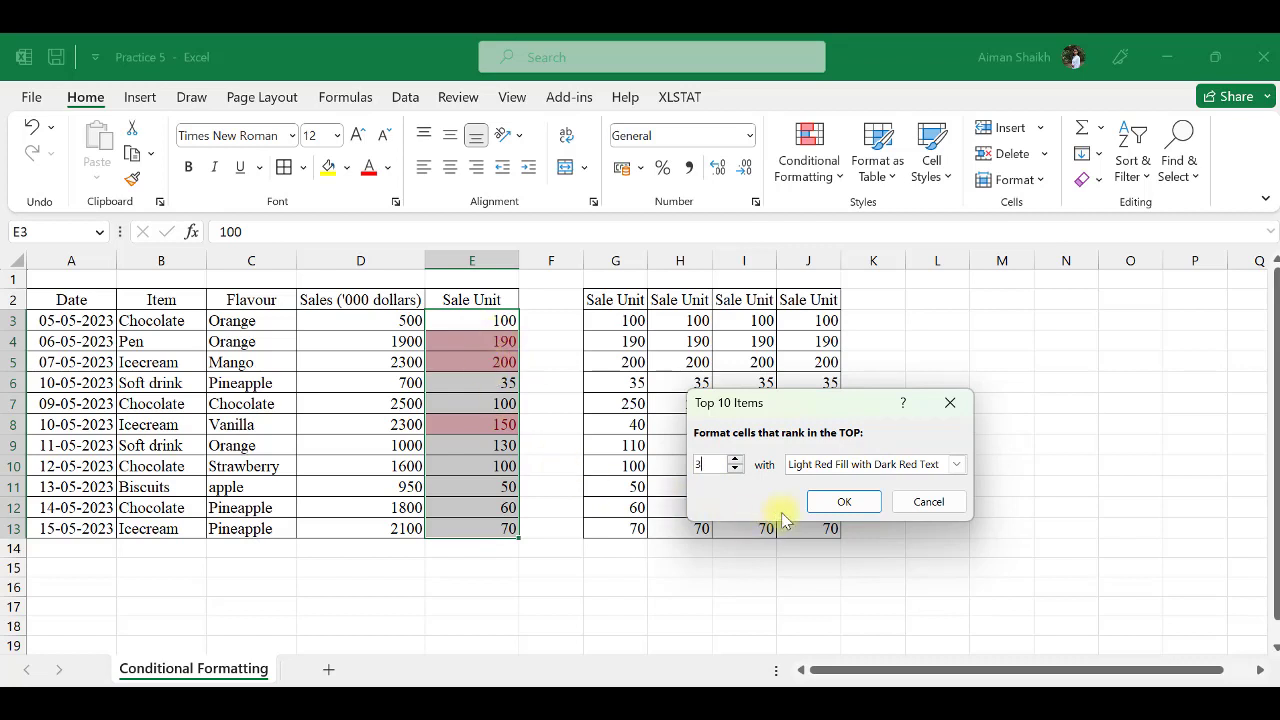
left_click(850, 502)
left_click_drag(615, 320, 630, 528)
- Apply a Bottom 3 Items rule to G3:G13 with yellow fill and dark yellow text
left_click(810, 152)
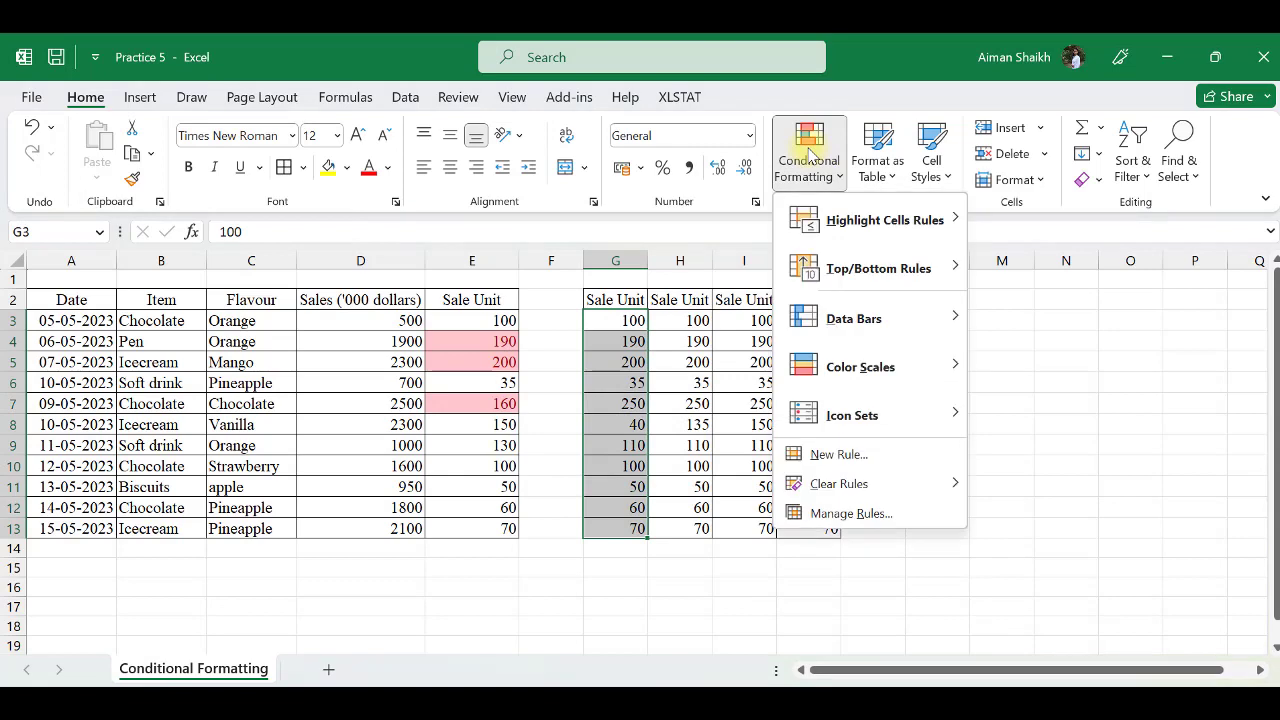
mouse_move(940, 262)
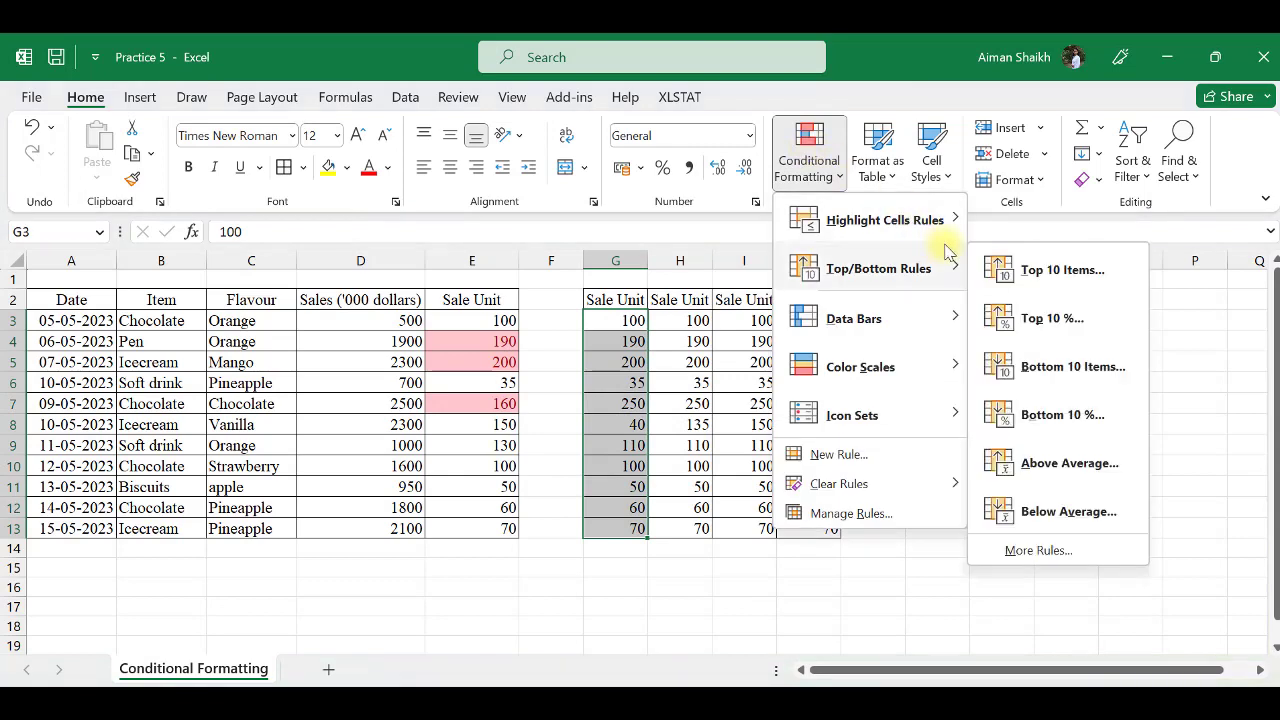
left_click(1073, 369)
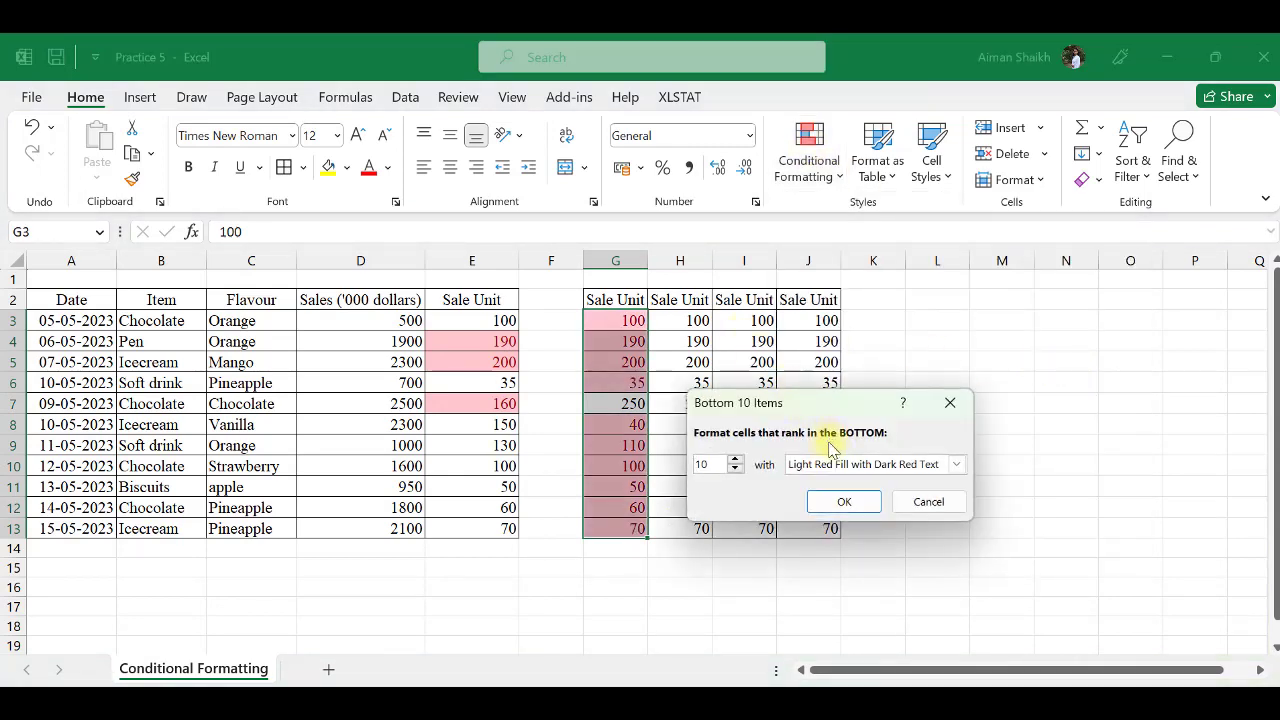
left_click_drag(715, 464, 662, 472)
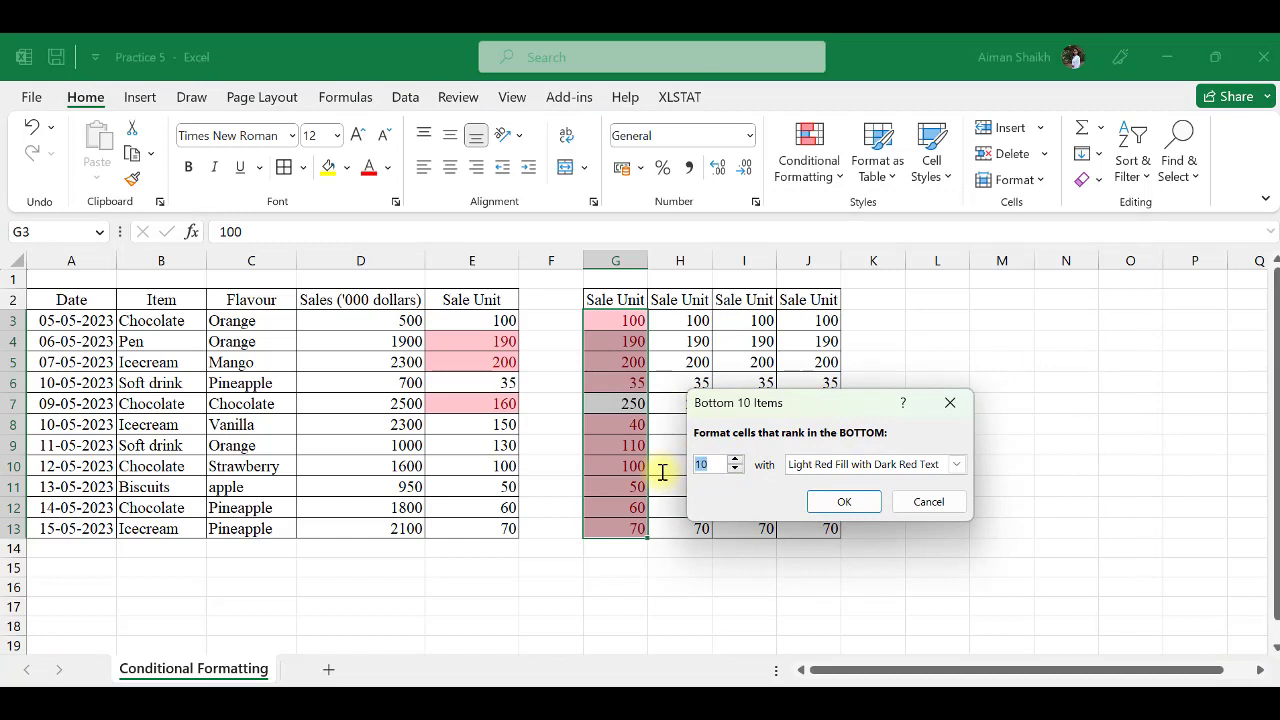
type("3")
left_click(800, 464)
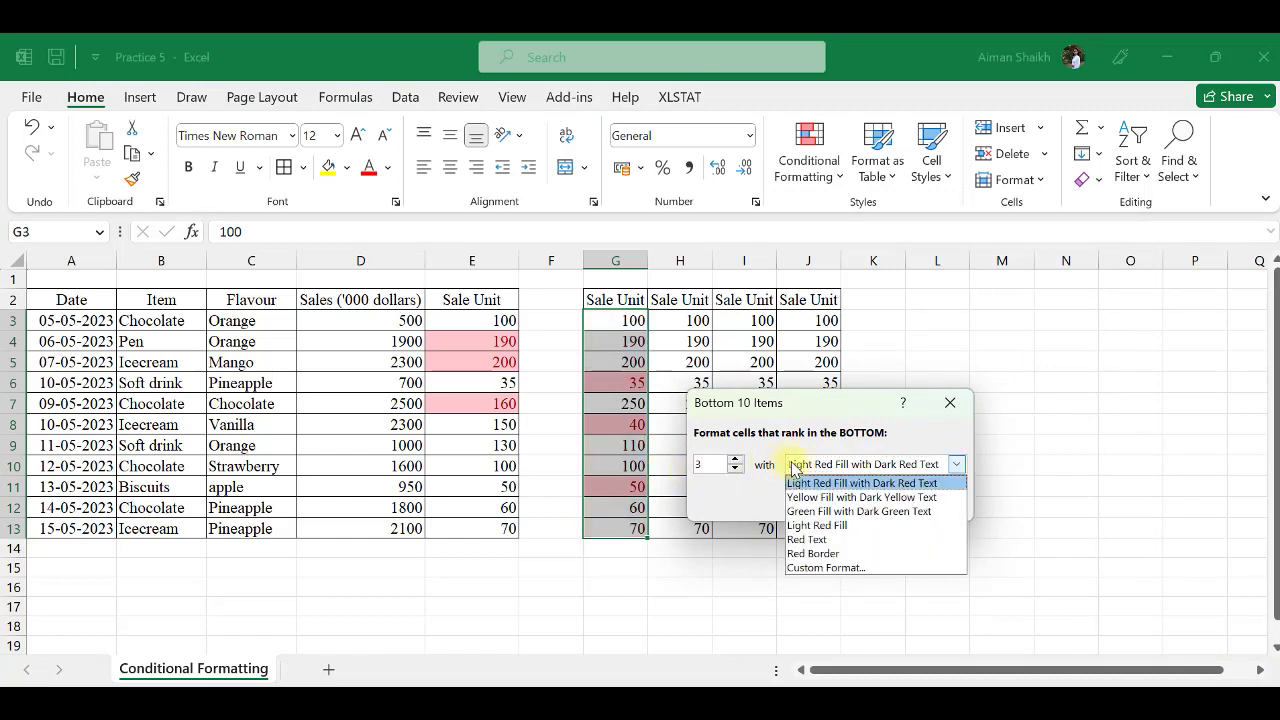
left_click(806, 497)
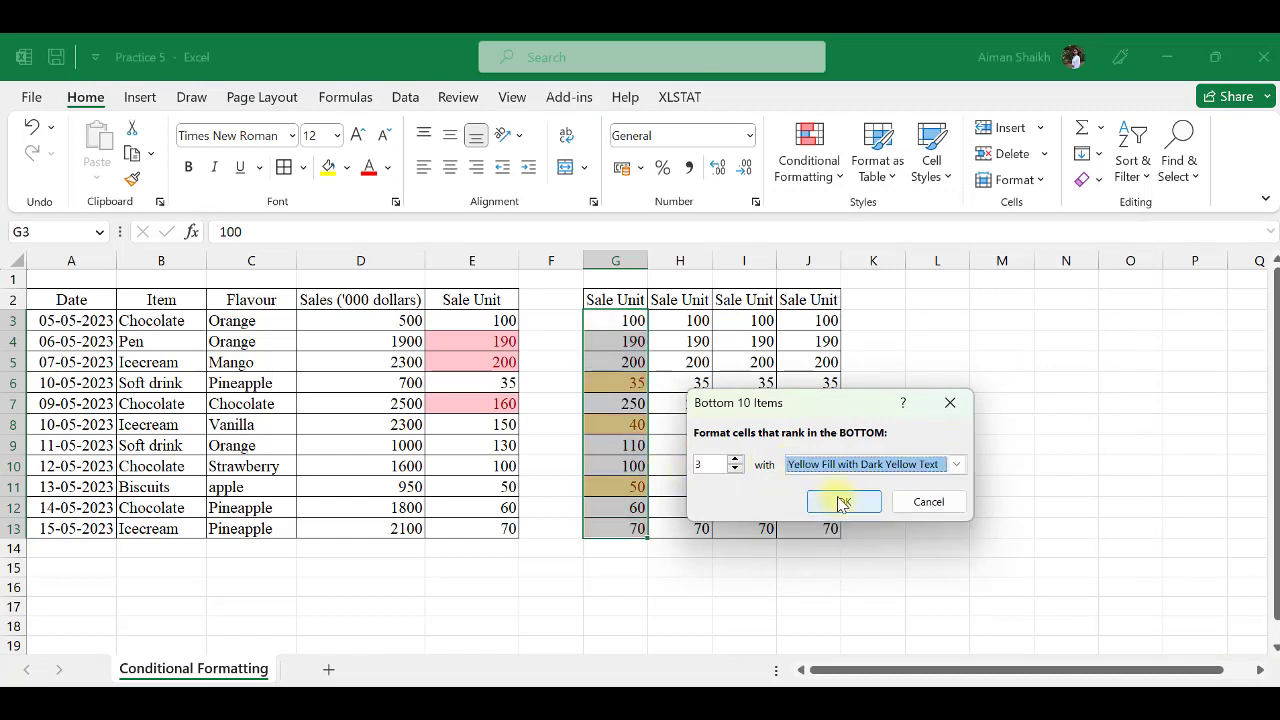
left_click(838, 502)
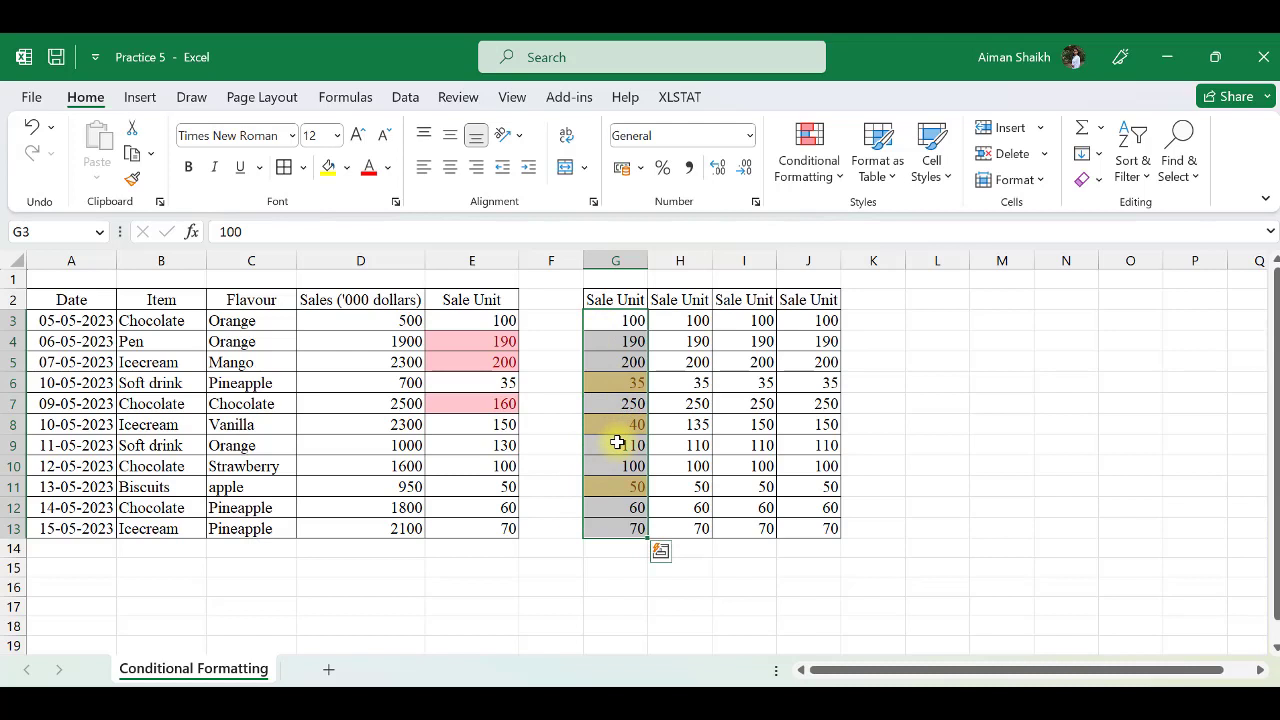
- Apply an Above Average rule to H3:H13 with Light Red Fill and Dark Red Text
left_click_drag(690, 320, 694, 523)
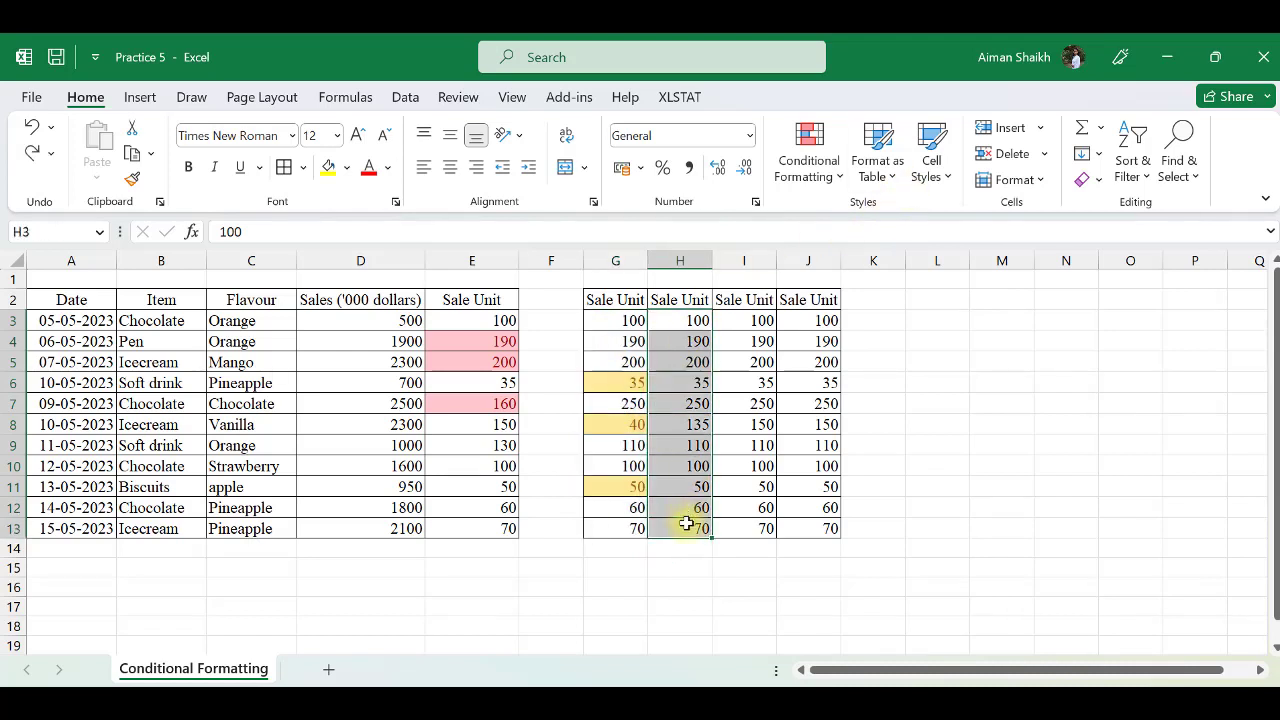
left_click(808, 160)
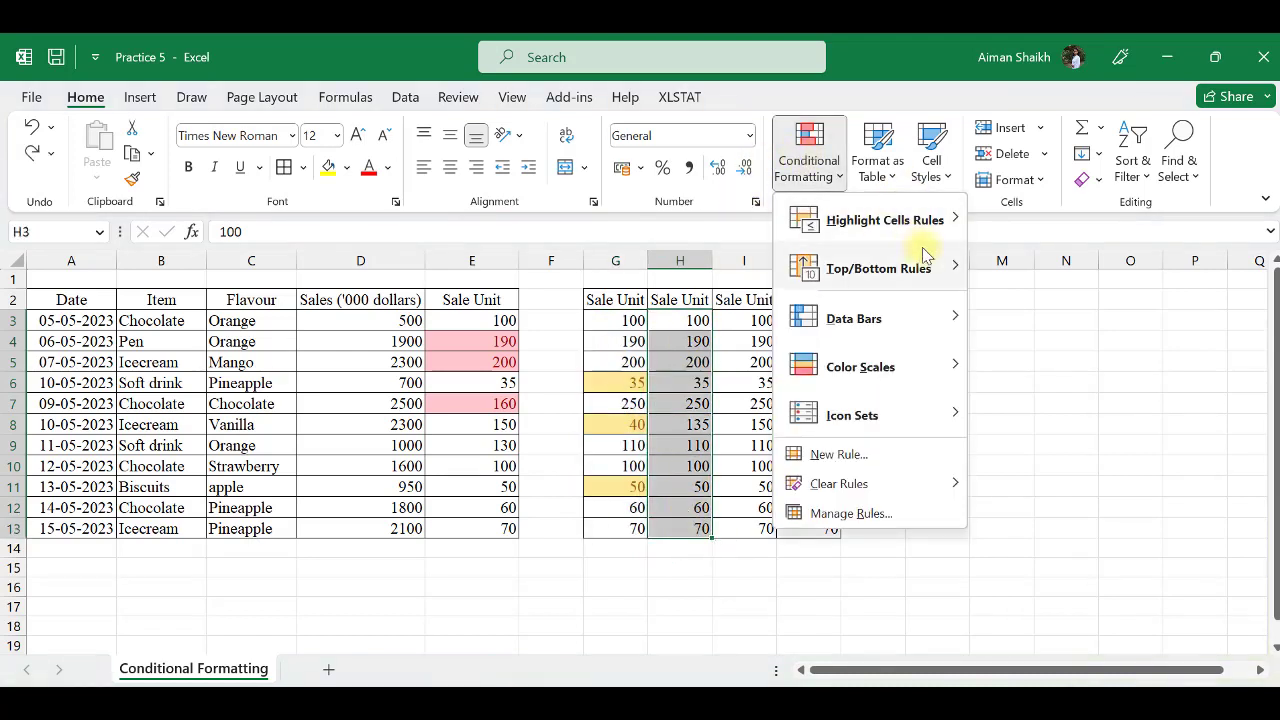
mouse_move(925, 268)
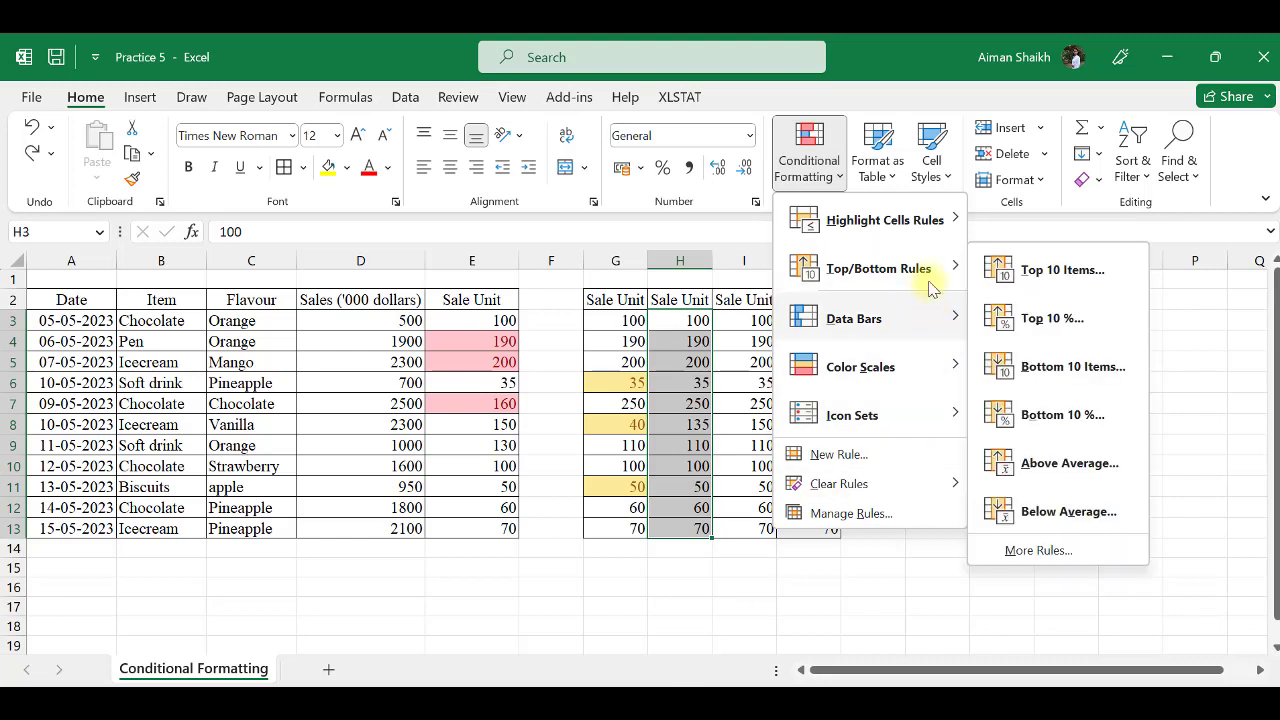
left_click(1035, 464)
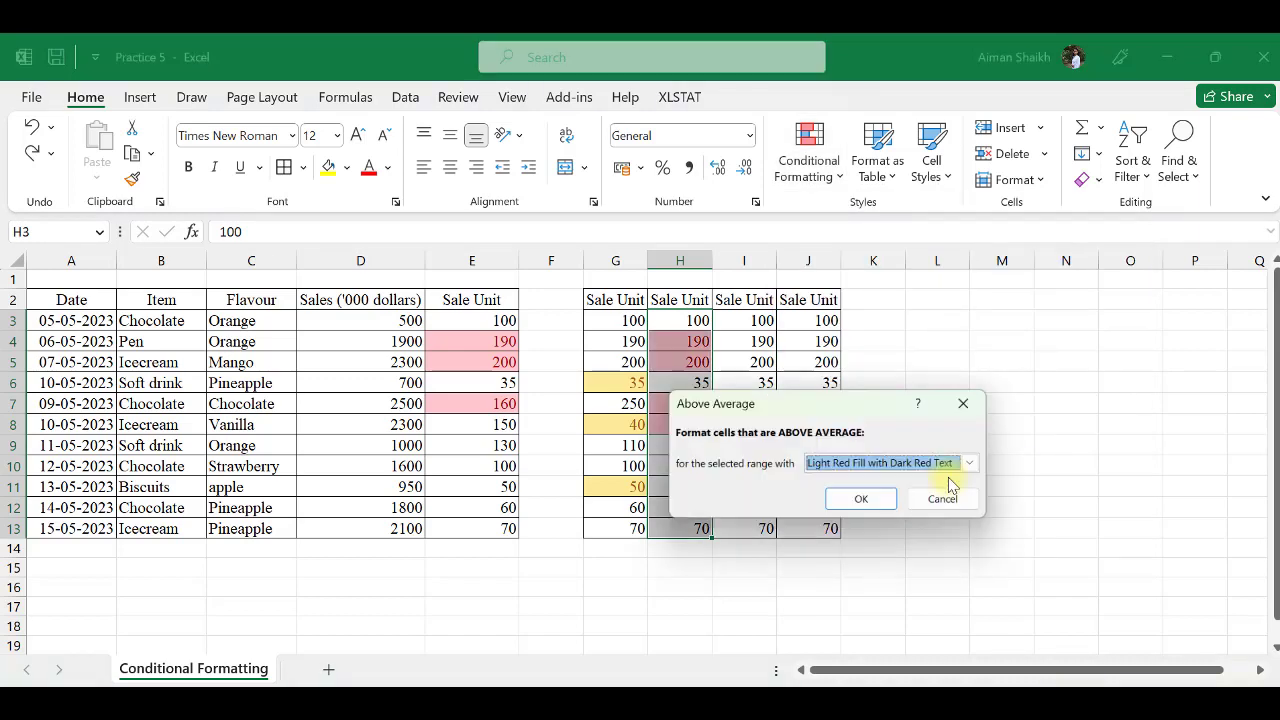
left_click(880, 505)
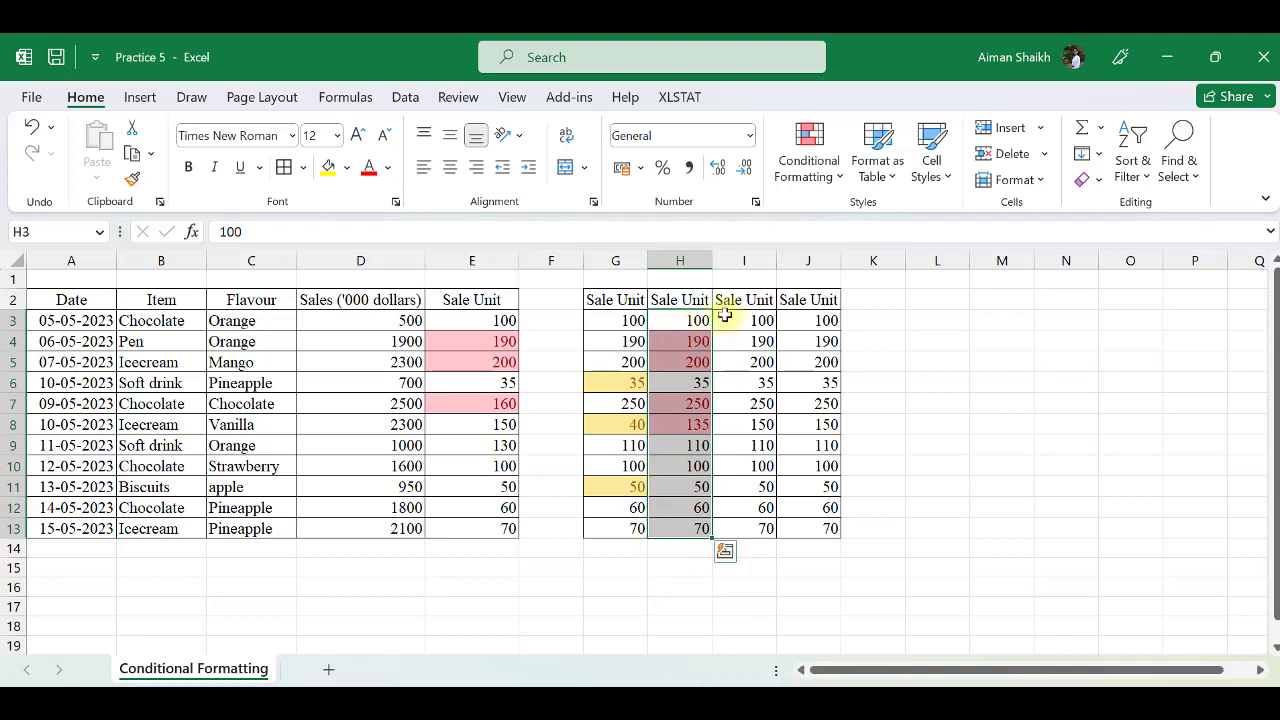
- Add a Below Average rule to H3:H13 using Green Fill with Dark Green Text
left_click(843, 176)
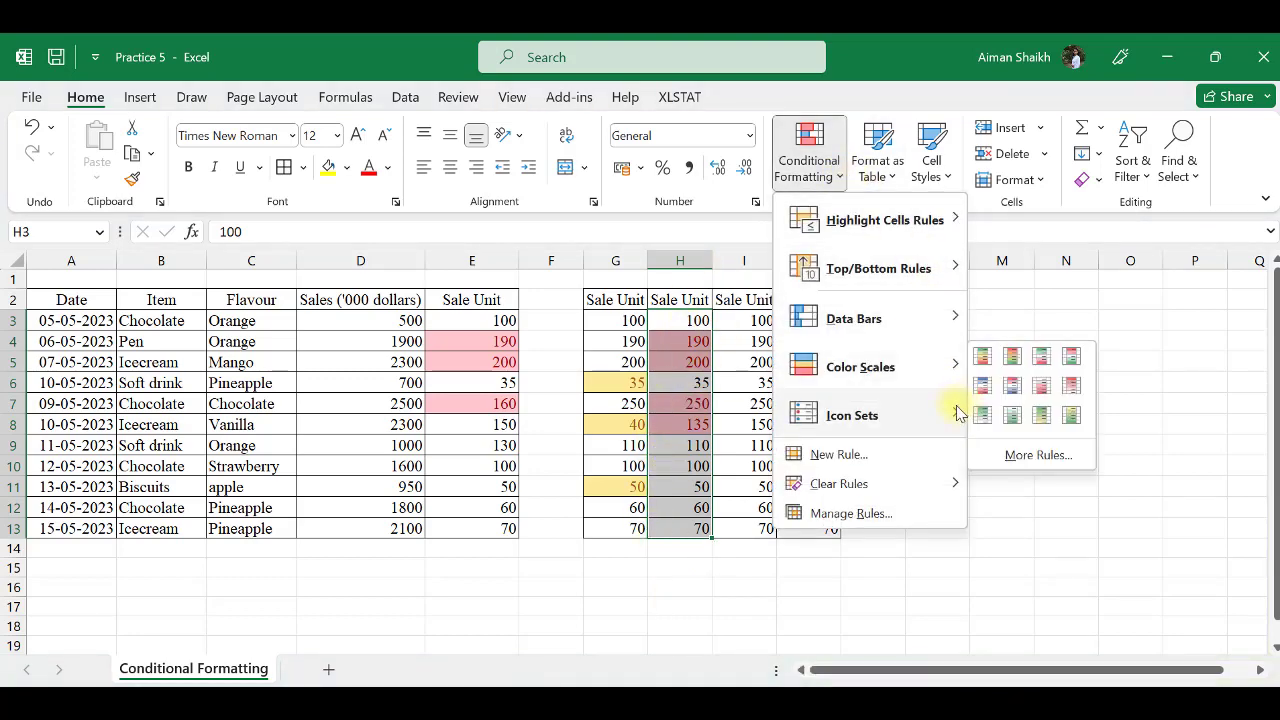
mouse_move(940, 270)
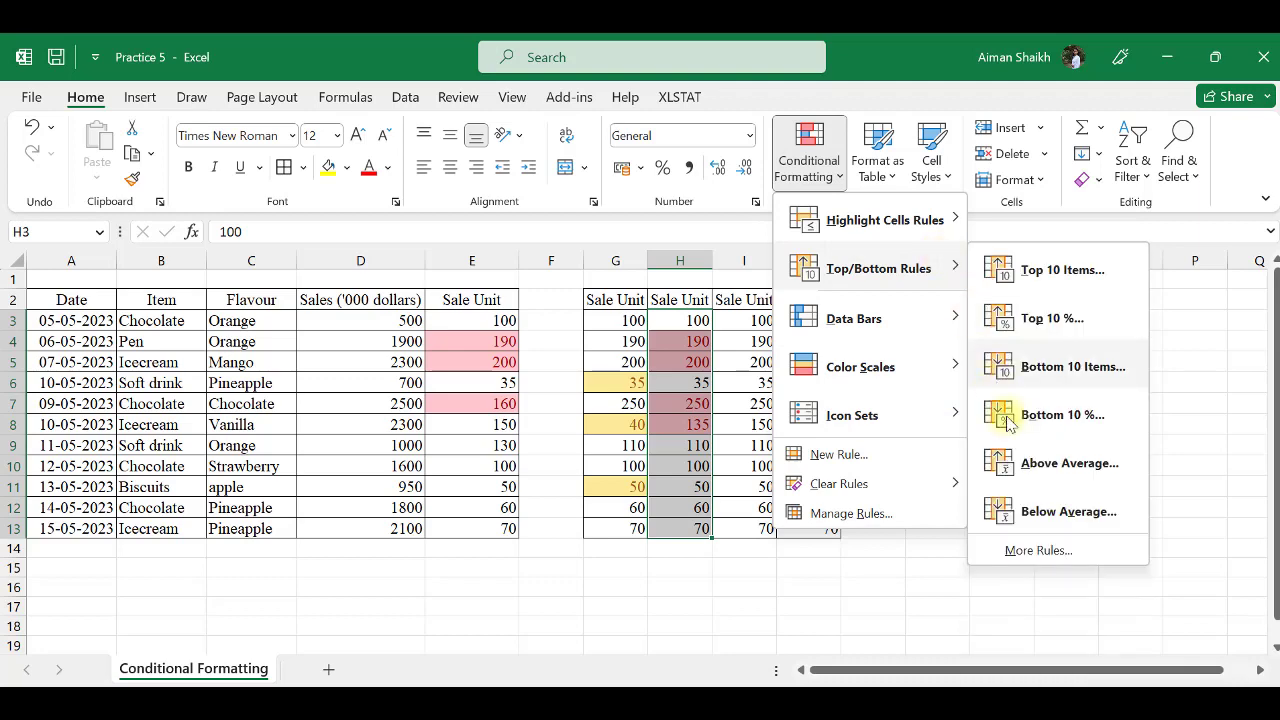
left_click(1047, 513)
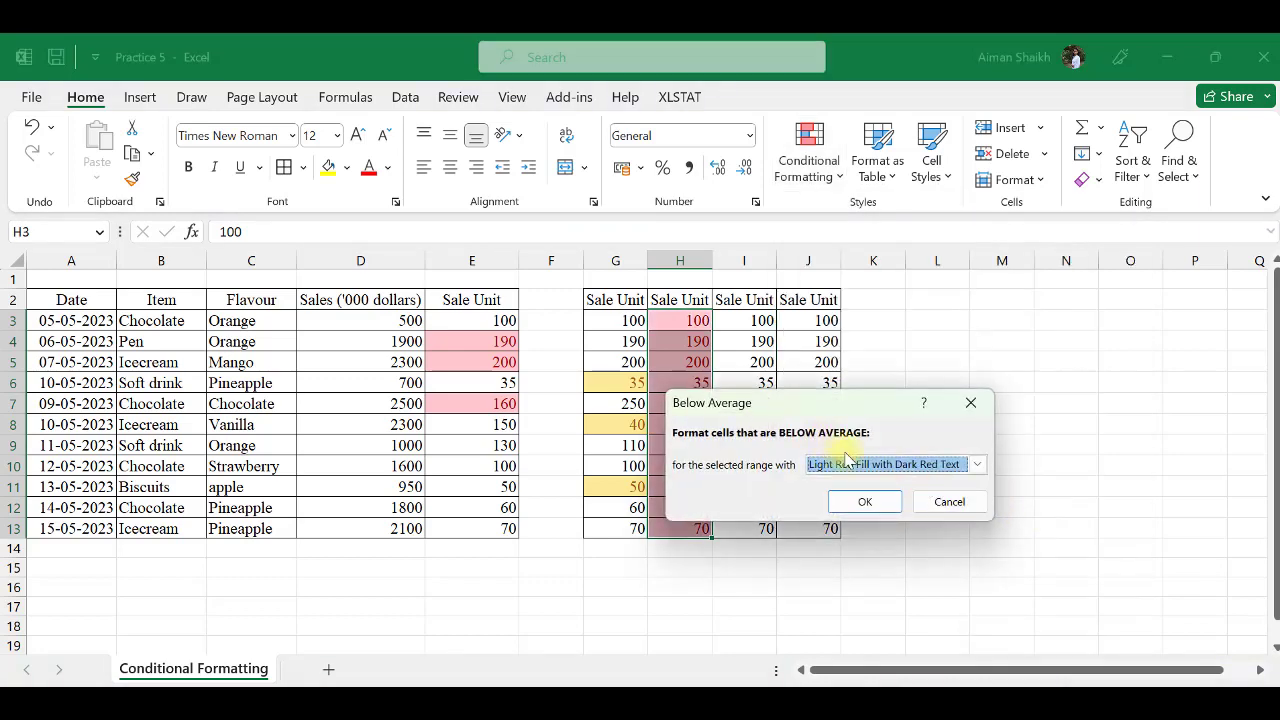
left_click(977, 465)
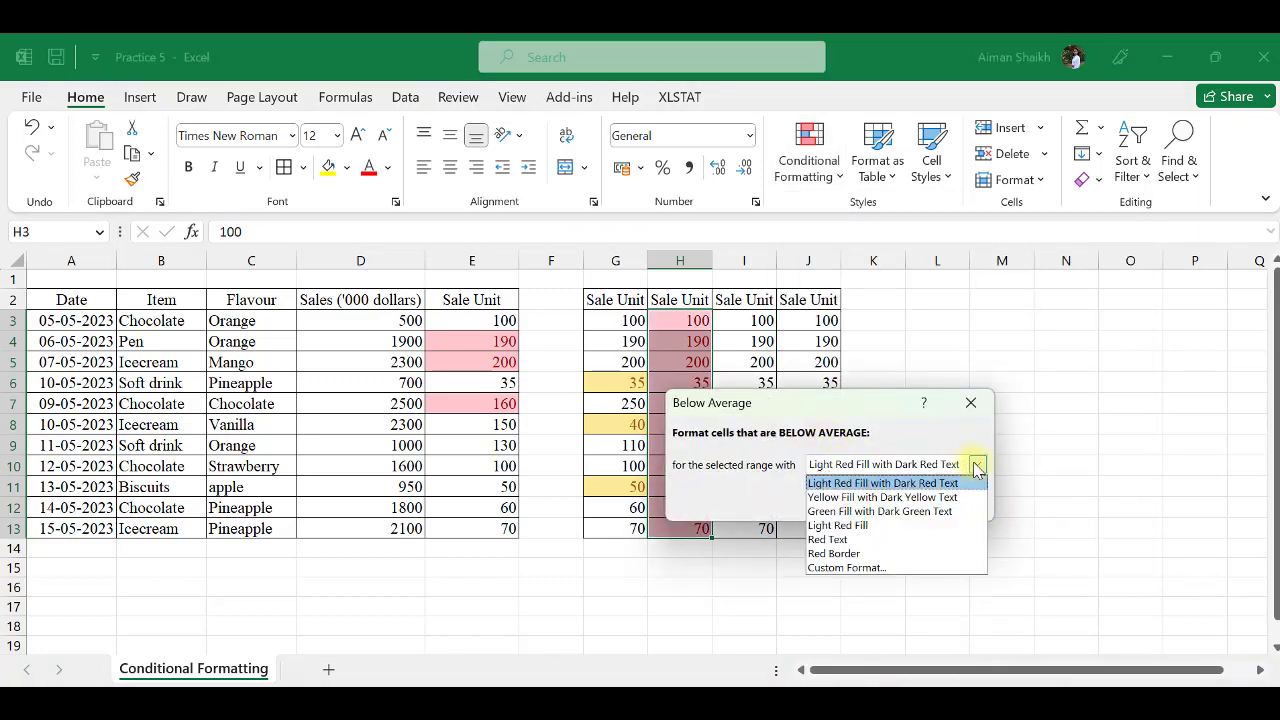
left_click(849, 514)
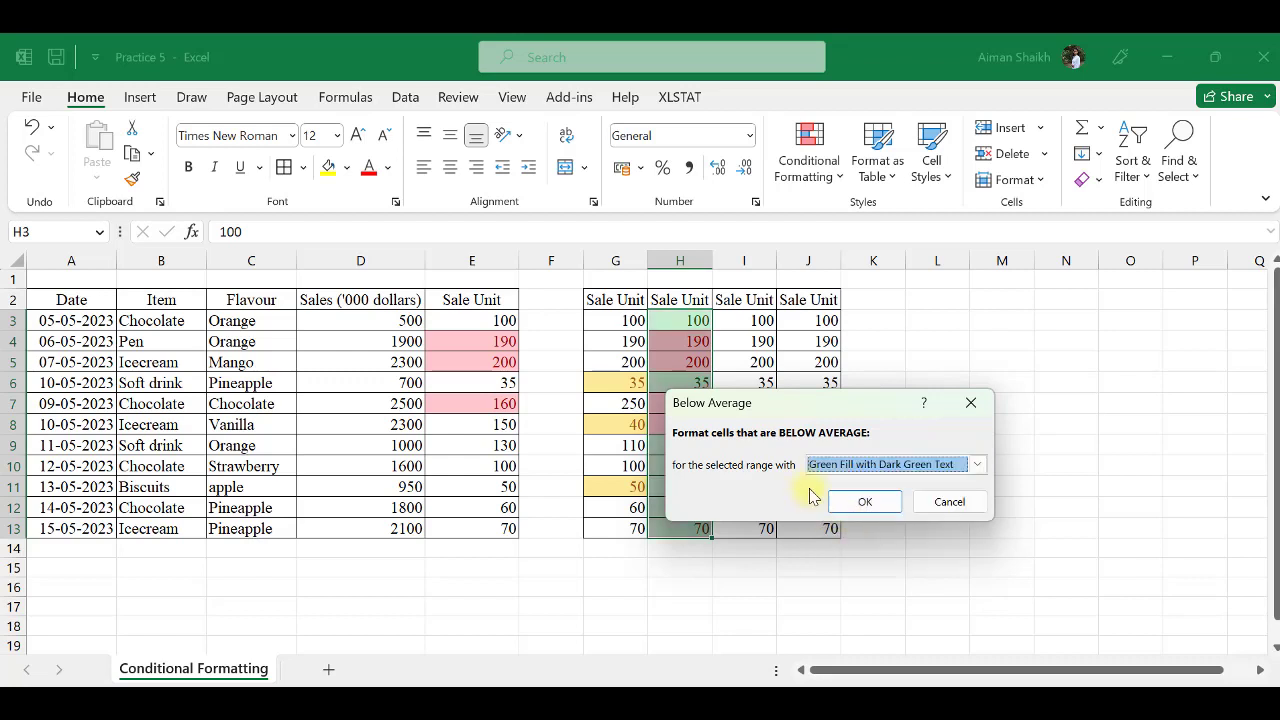
left_click(838, 506)
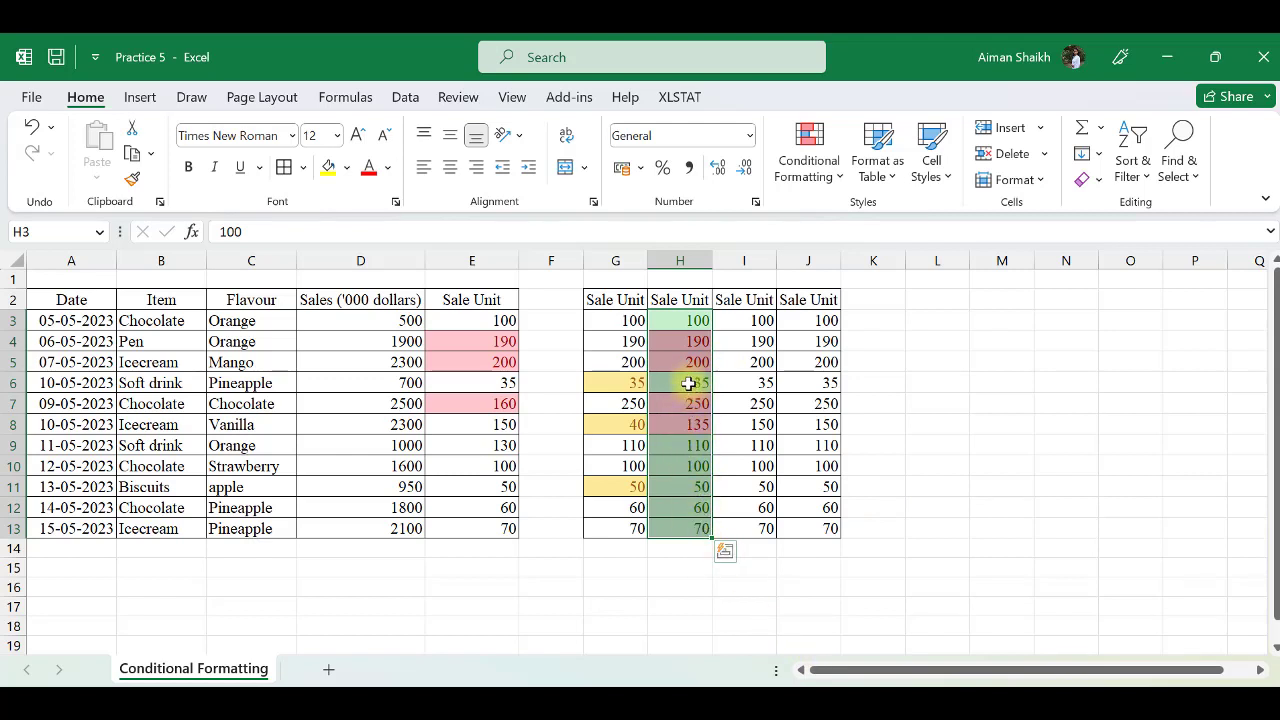
- Use Clear Rules from Entire Sheet so columns E and G–J show plain values
left_click(762, 362)
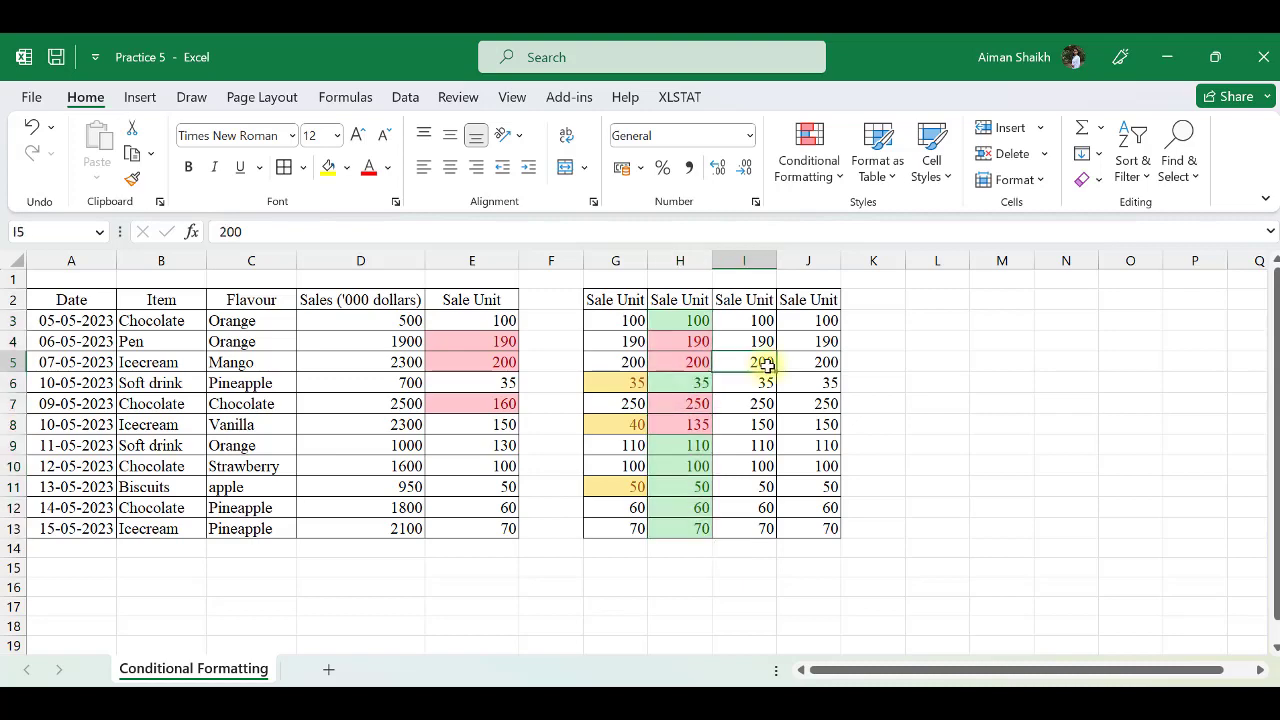
left_click(805, 172)
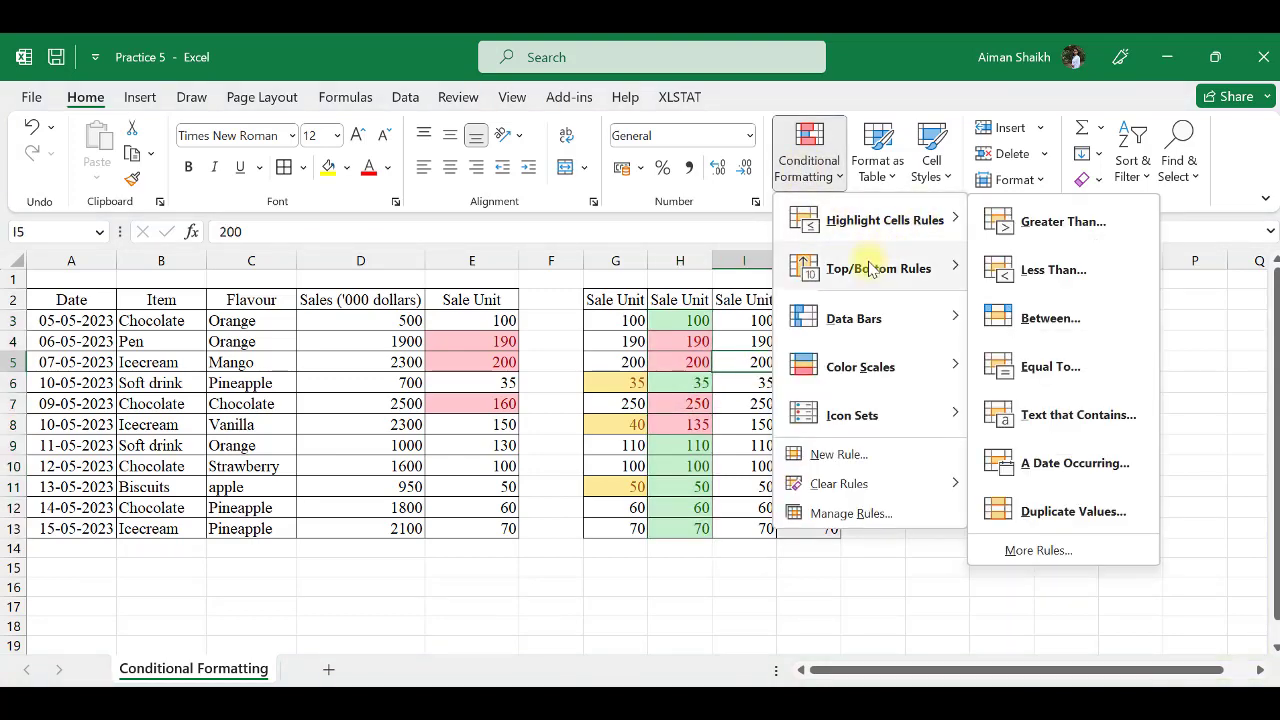
mouse_move(868, 276)
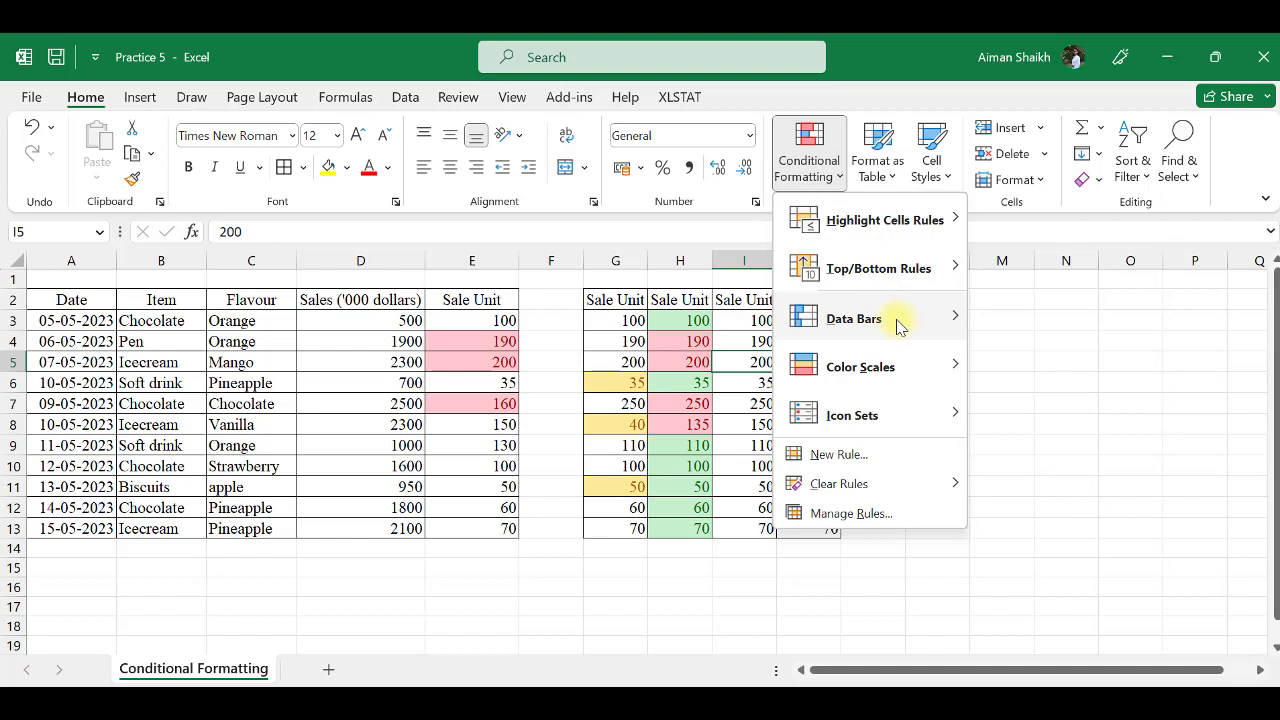
mouse_move(897, 325)
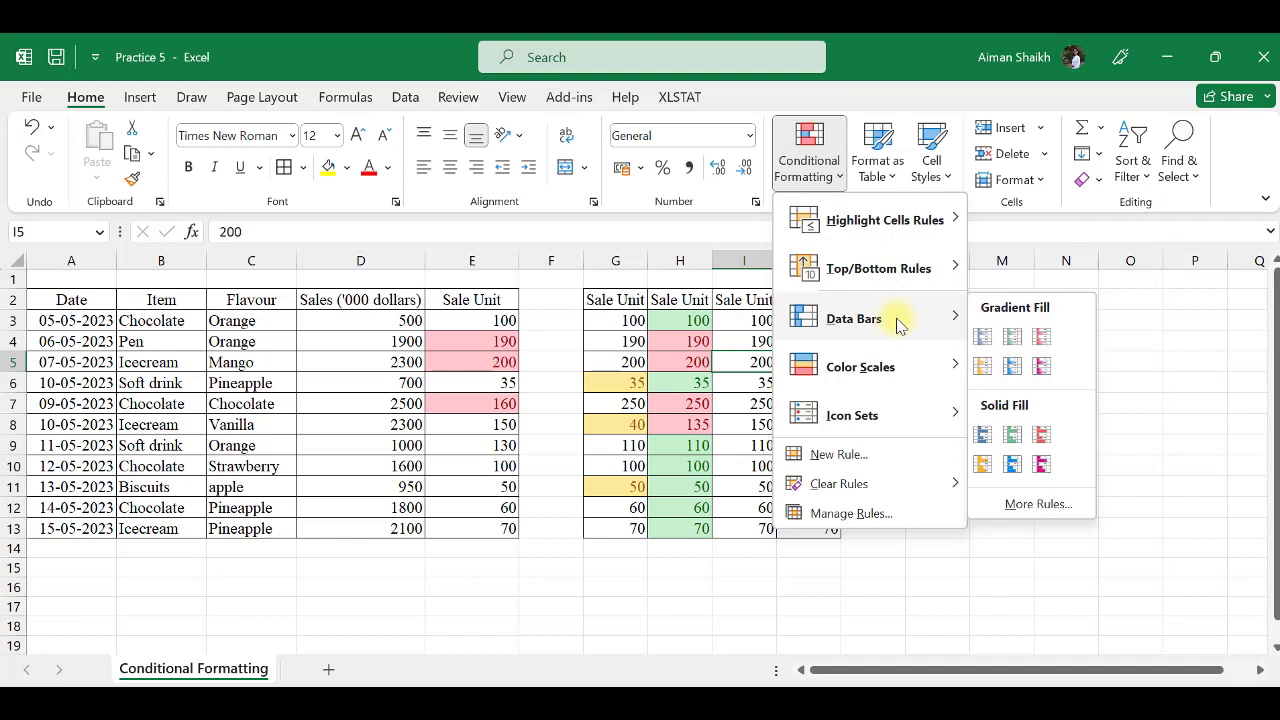
left_click(443, 312)
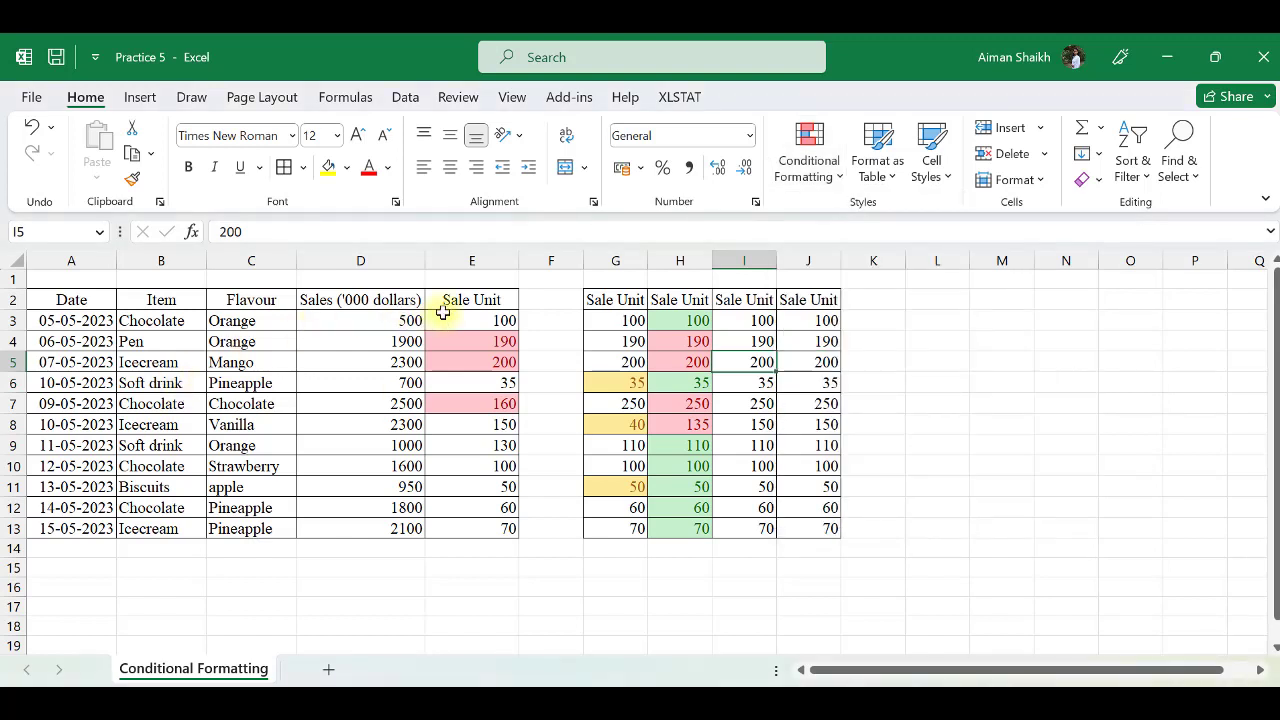
left_click(443, 312)
left_click(807, 188)
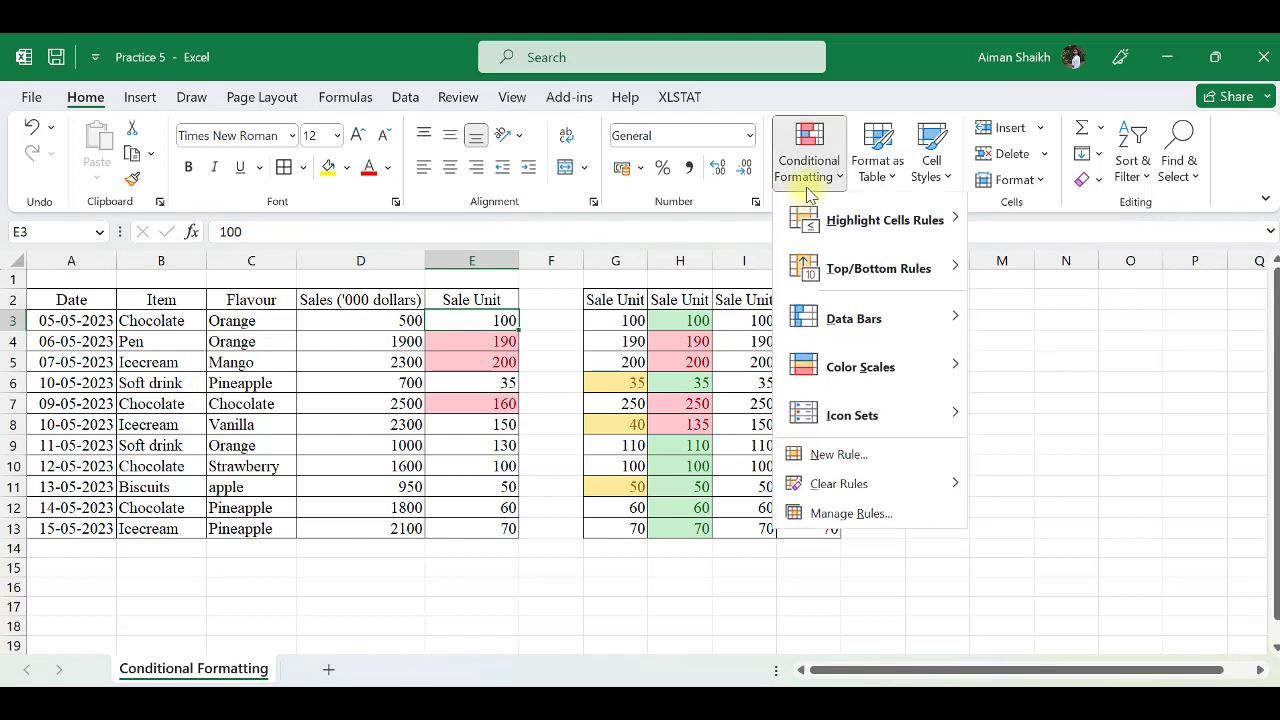
mouse_move(907, 420)
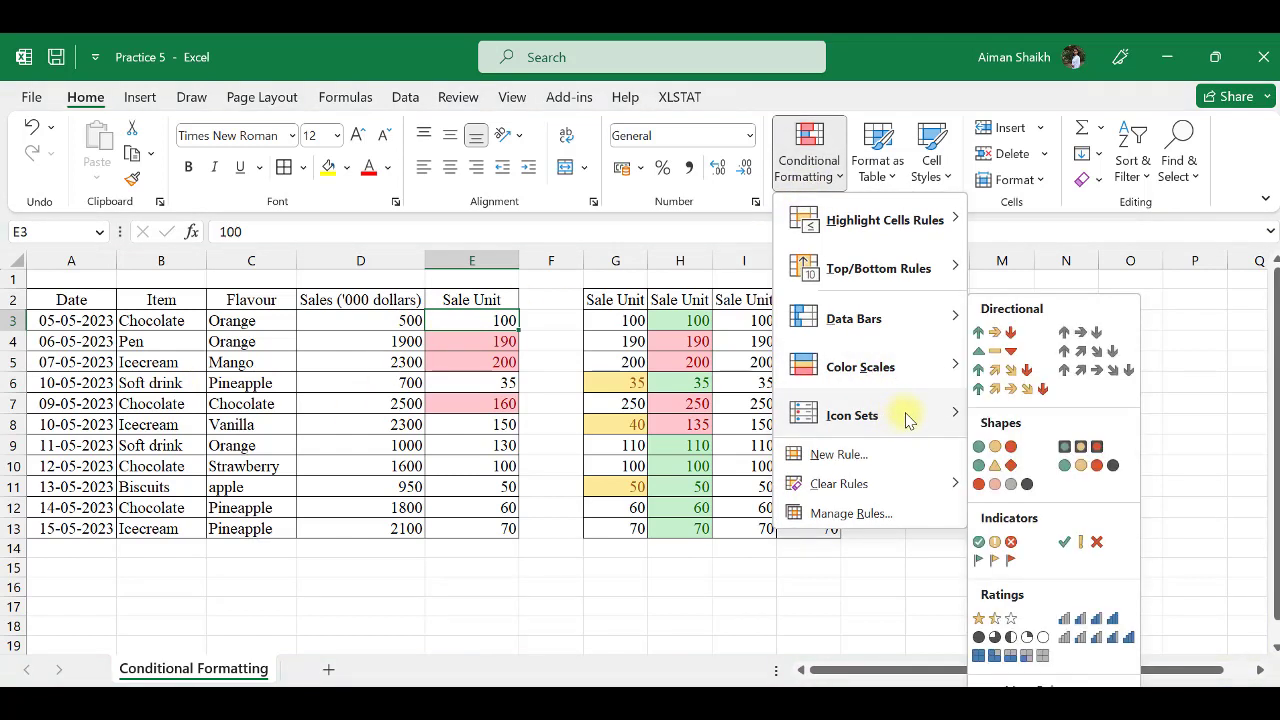
mouse_move(930, 485)
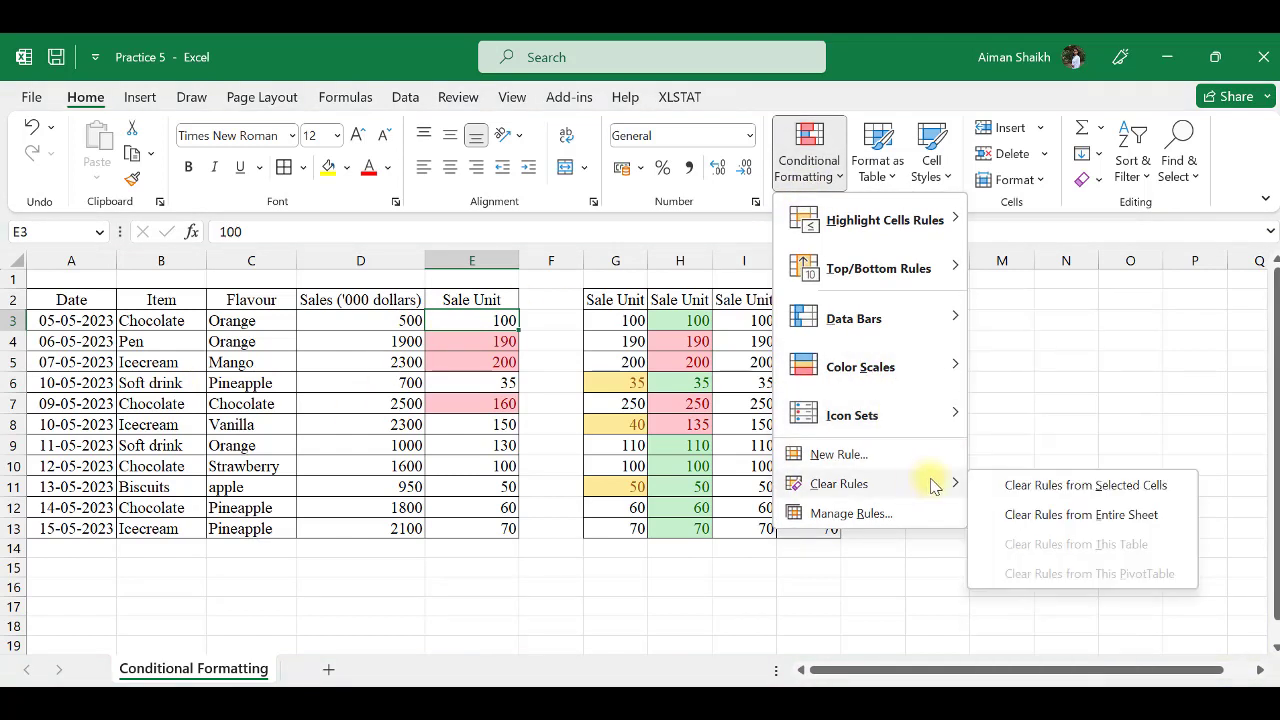
left_click(1022, 516)
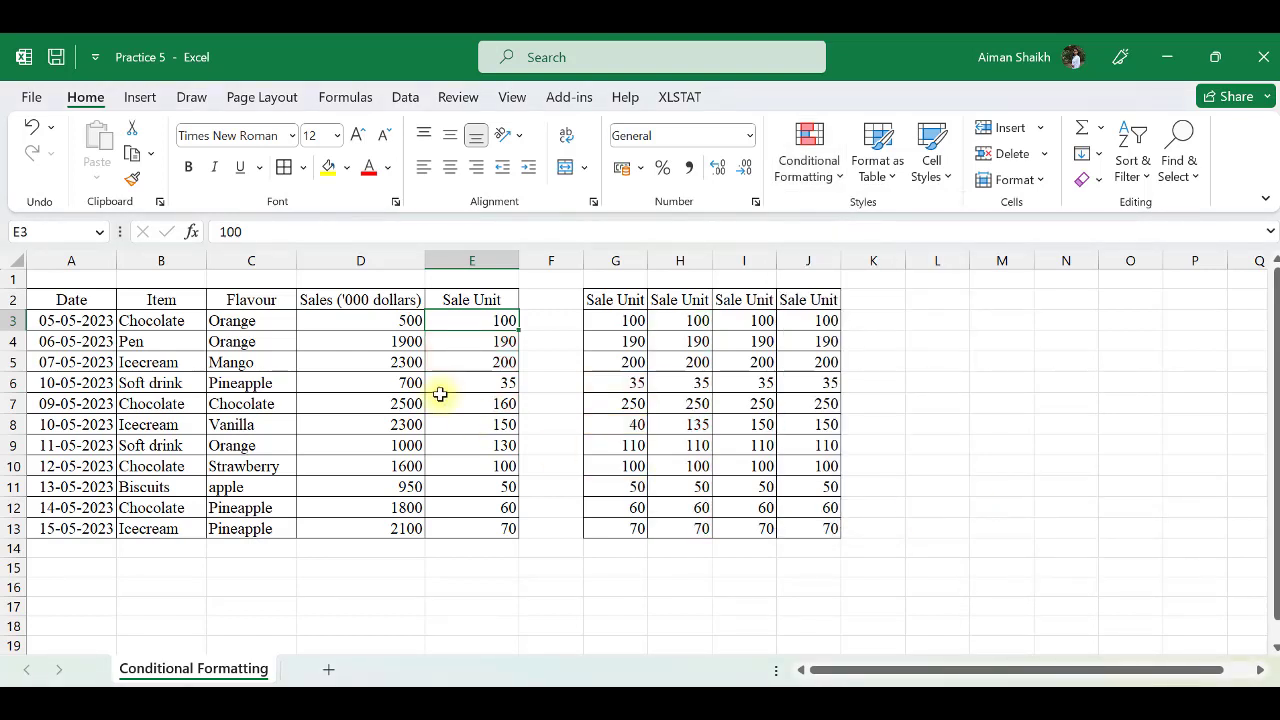
- Add green gradient data bars to the Sale Unit values E3:E13
key("ctrl+shift+Down")
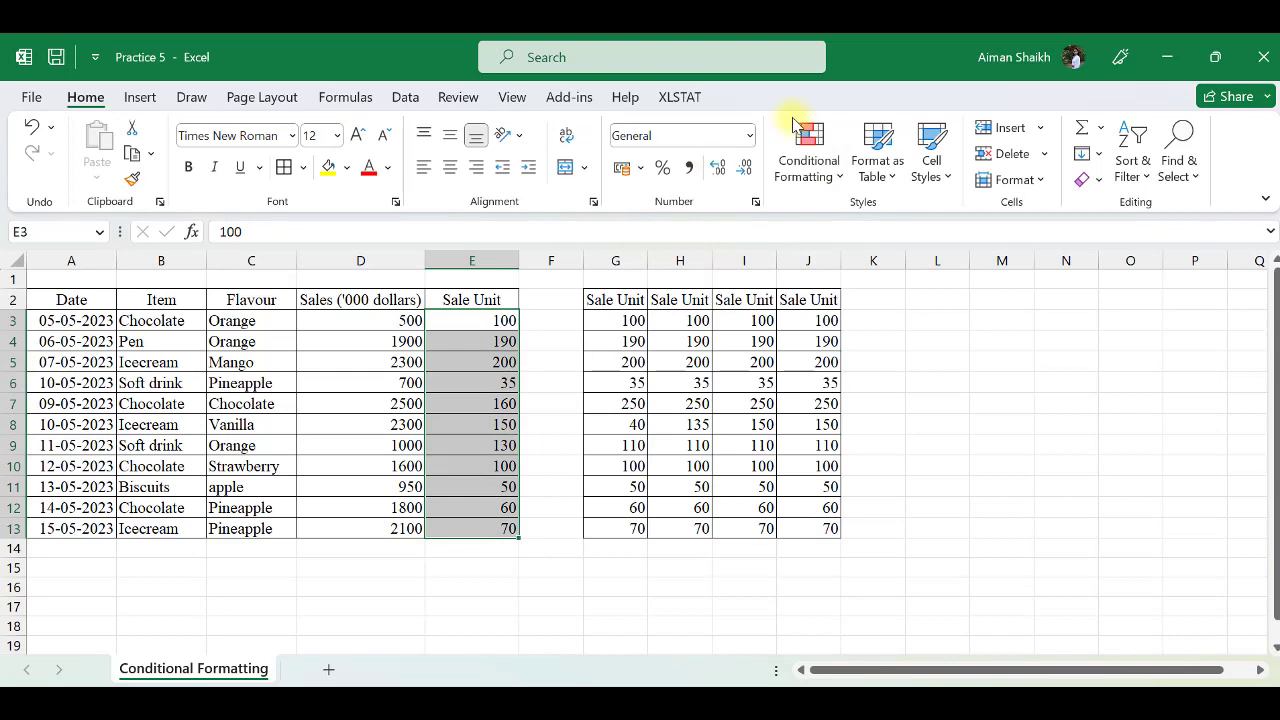
left_click(820, 163)
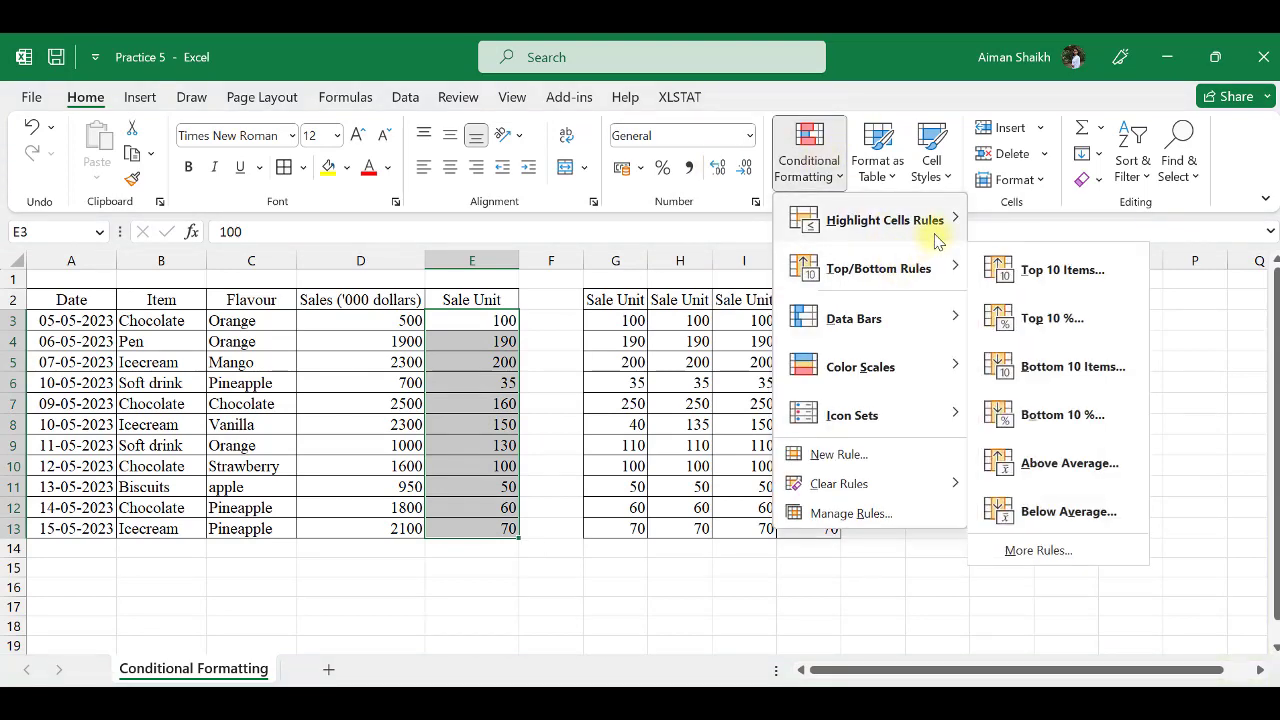
mouse_move(908, 316)
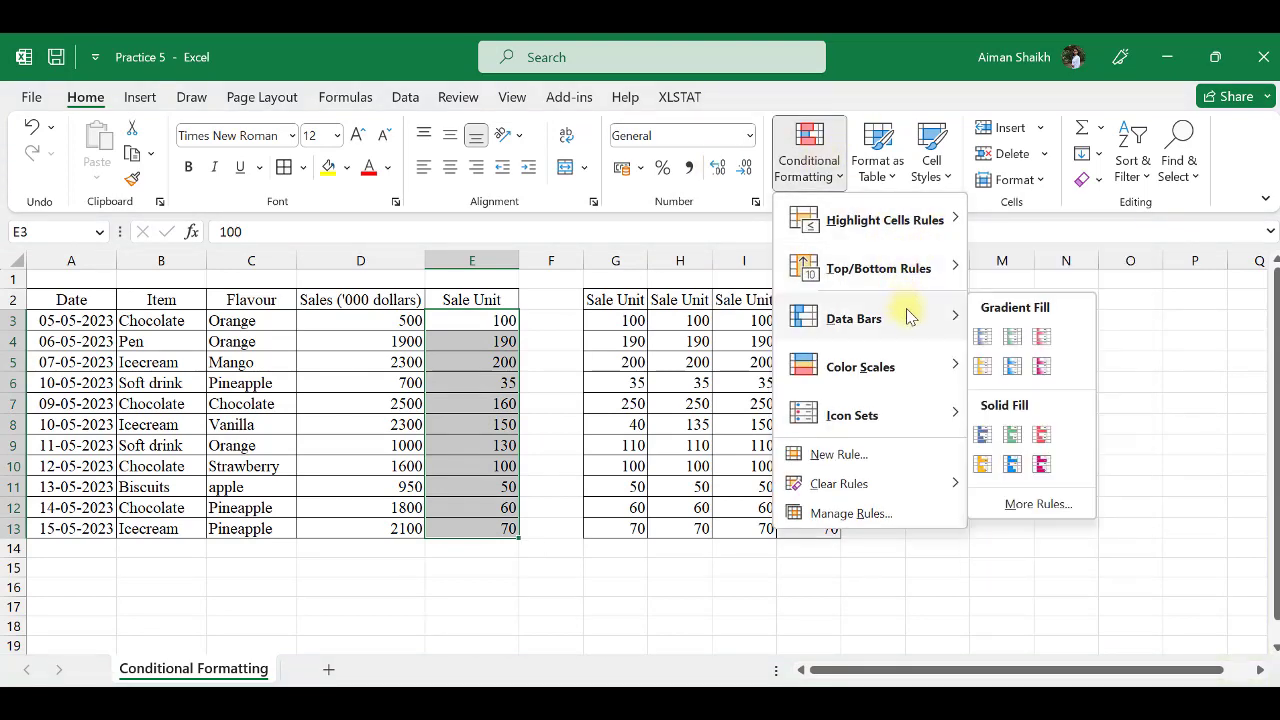
left_click(1013, 337)
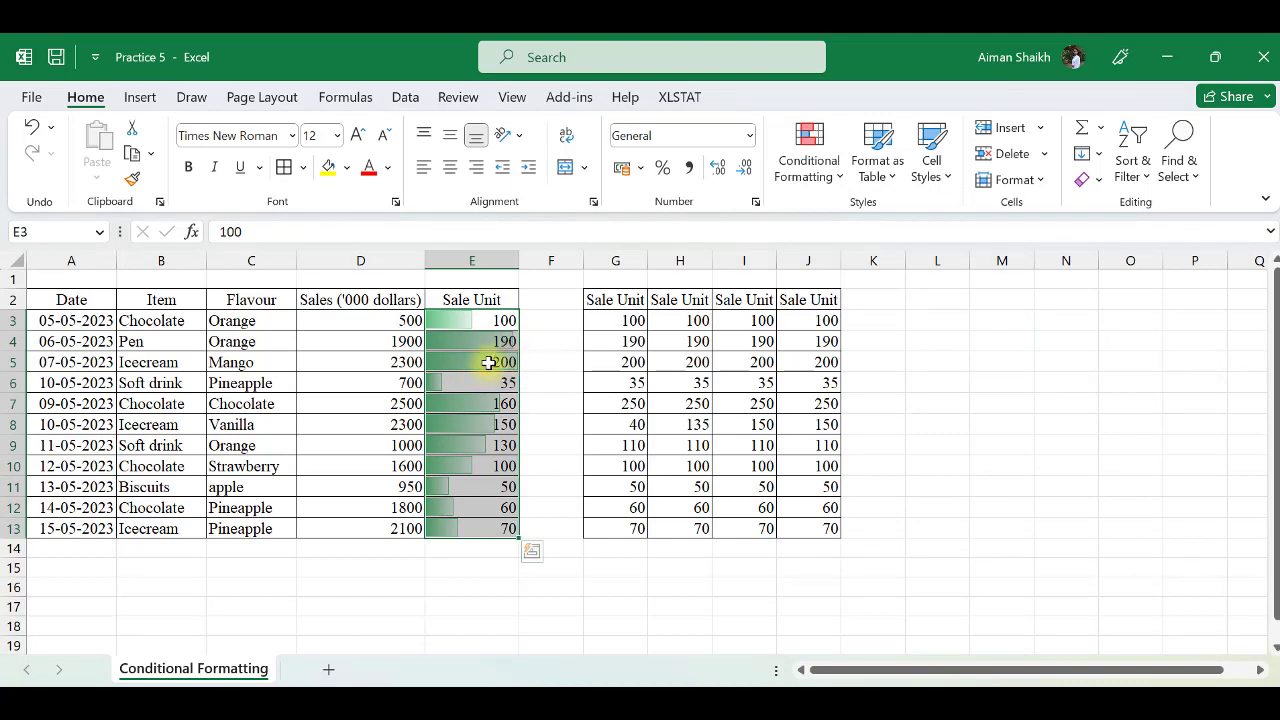
left_click(529, 386)
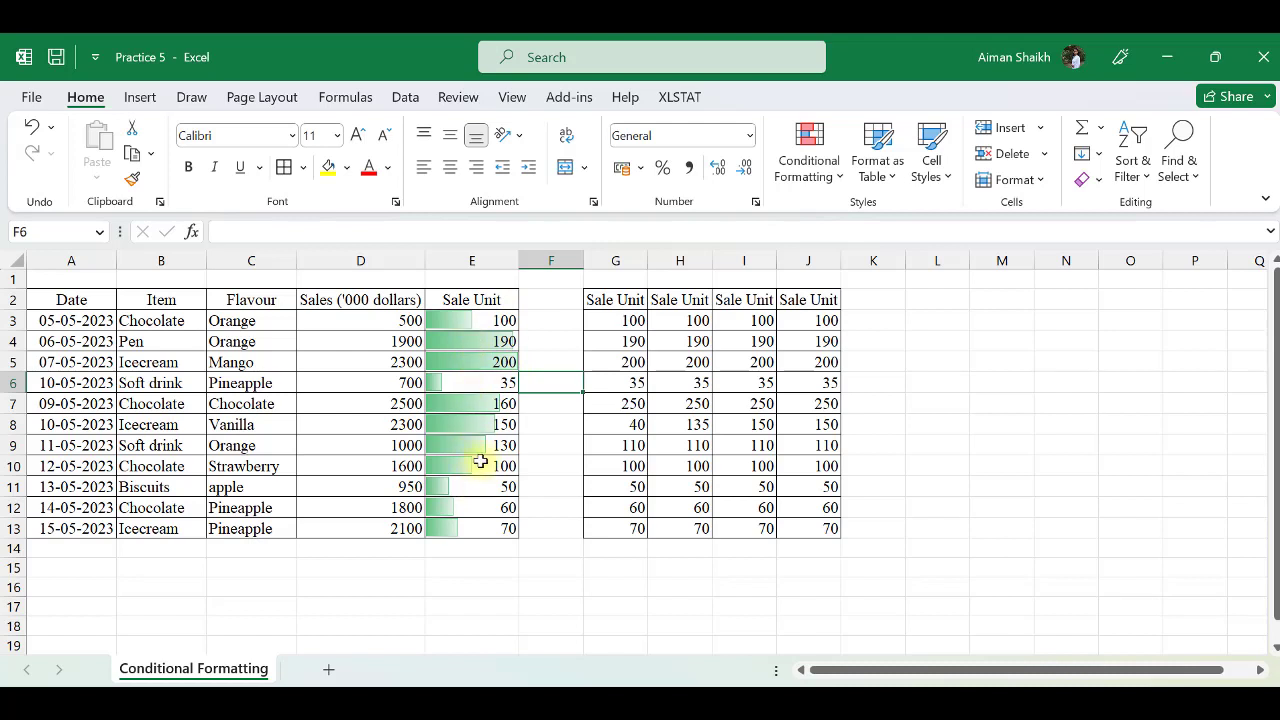
- Change cell E6 to 0, then to 150, to watch its data bar update
left_click(472, 383)
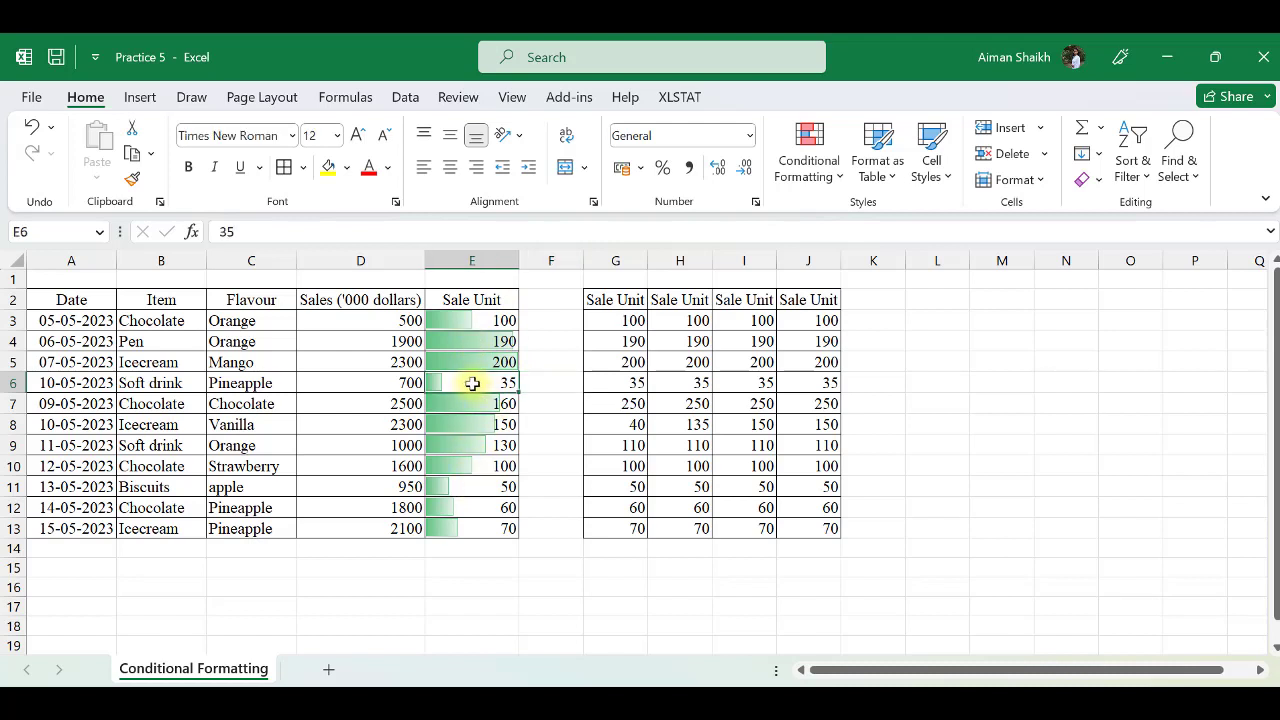
type("0")
key("Return")
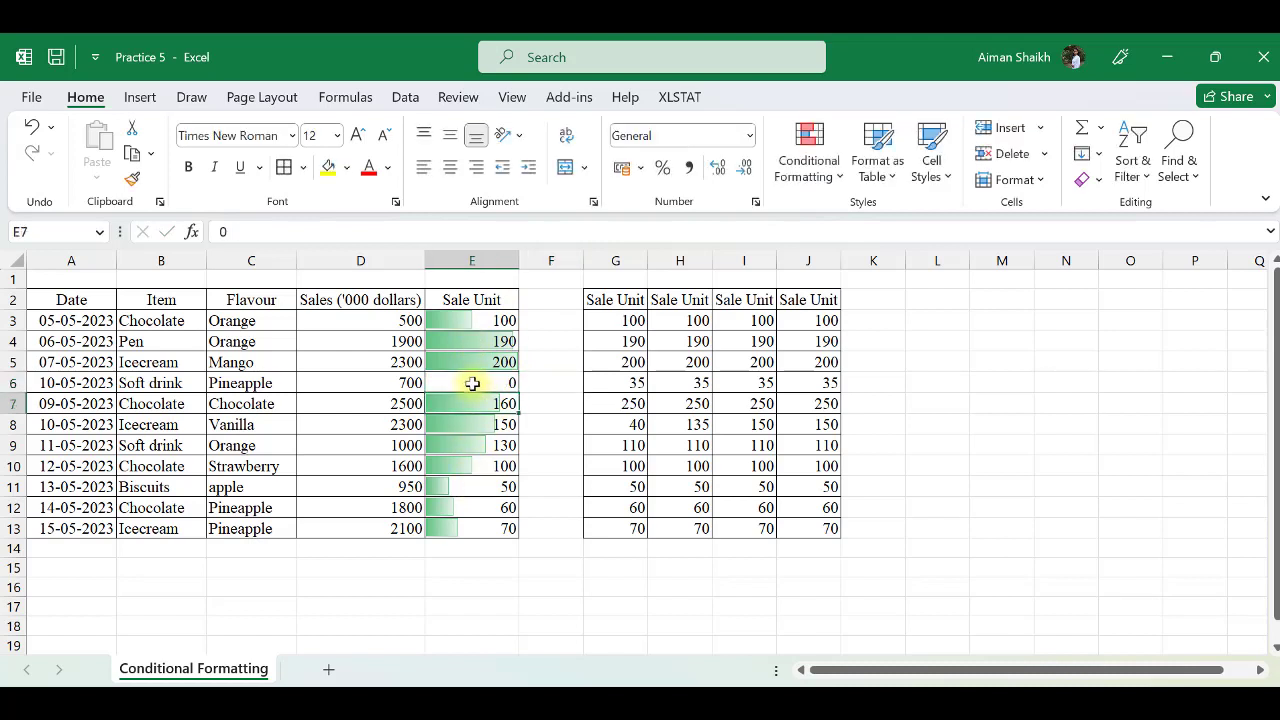
left_click(454, 380)
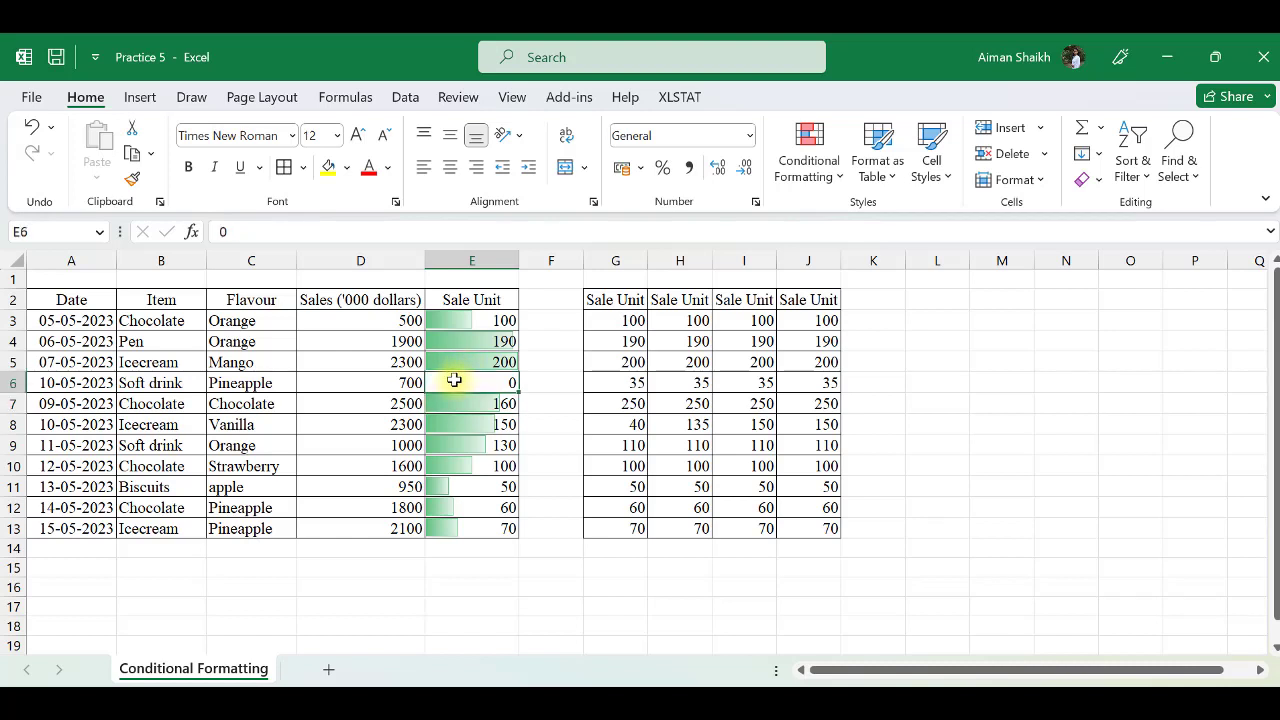
type("15")
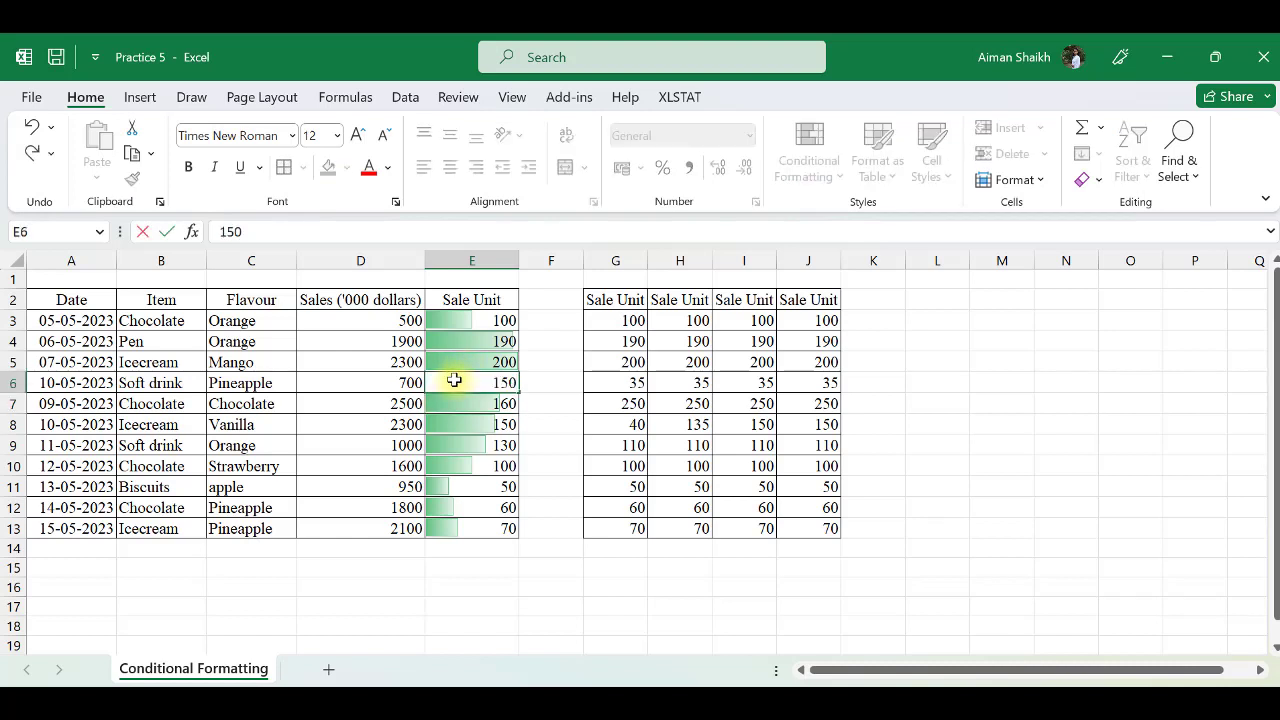
key("Return")
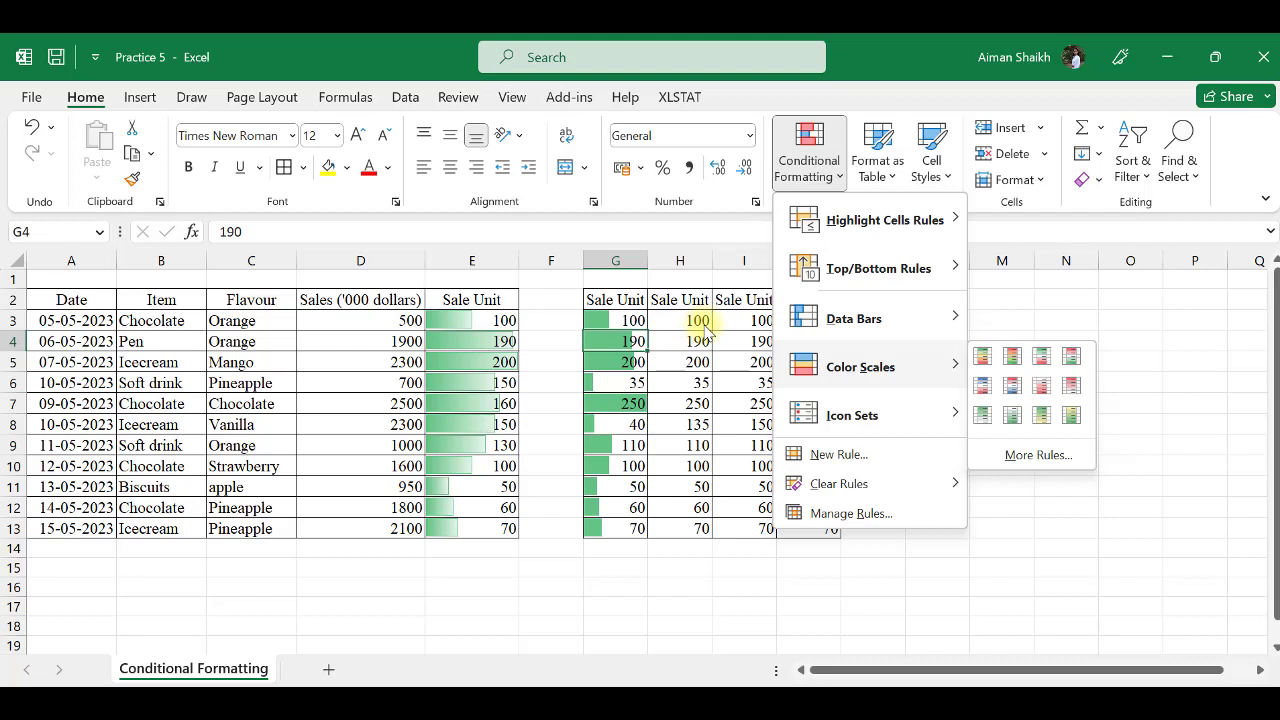
- Apply the Green - Yellow - Red Color Scale to H3:H13
left_click_drag(705, 330, 700, 528)
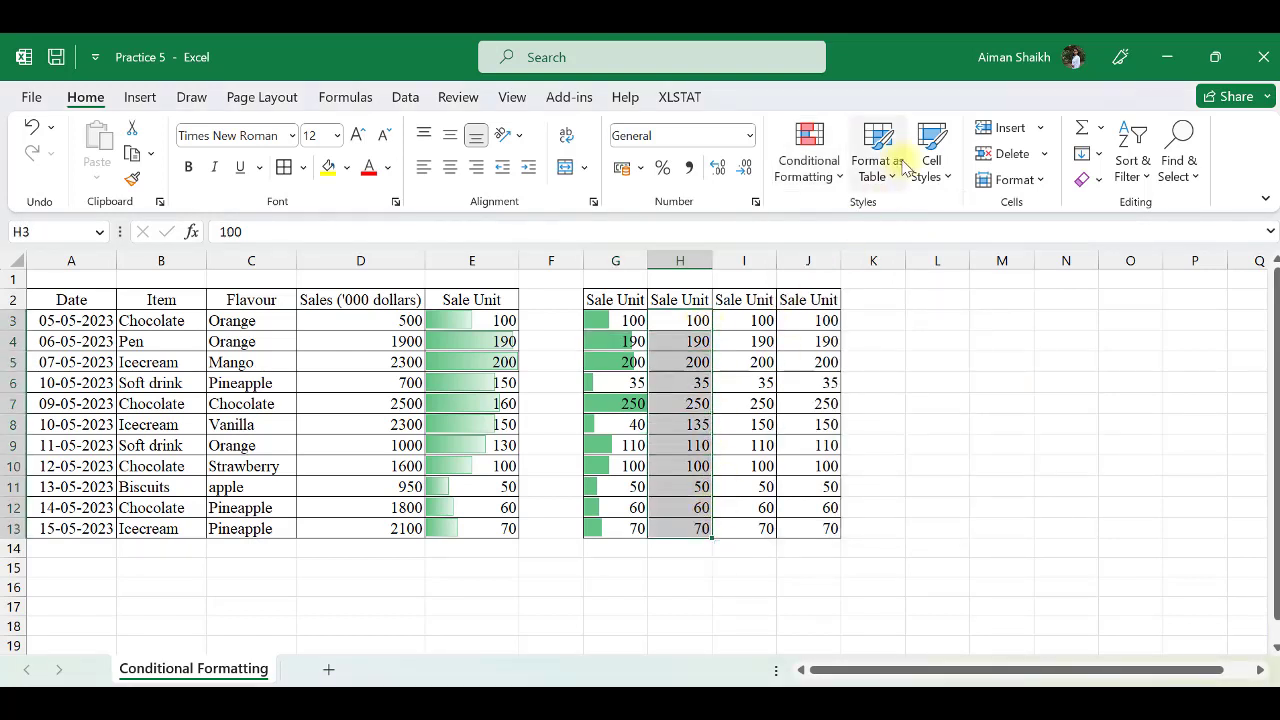
left_click(809, 155)
mouse_move(942, 367)
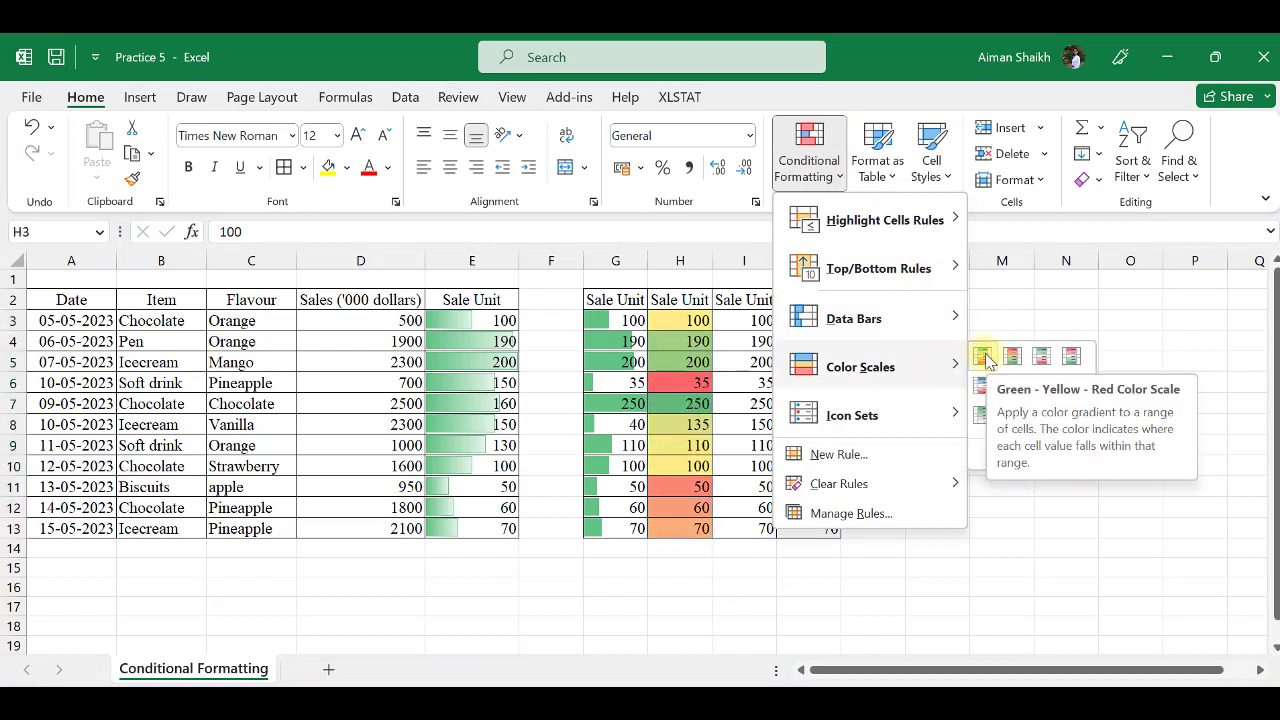
left_click(985, 358)
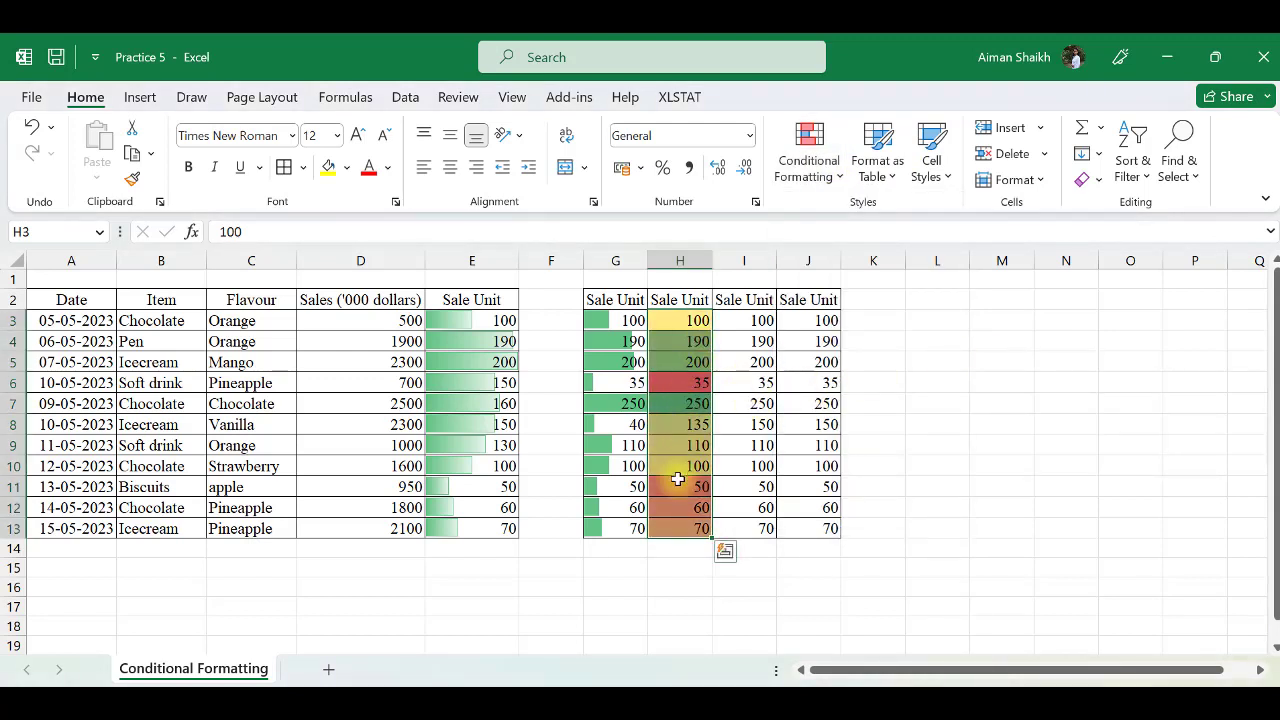
left_click(681, 408)
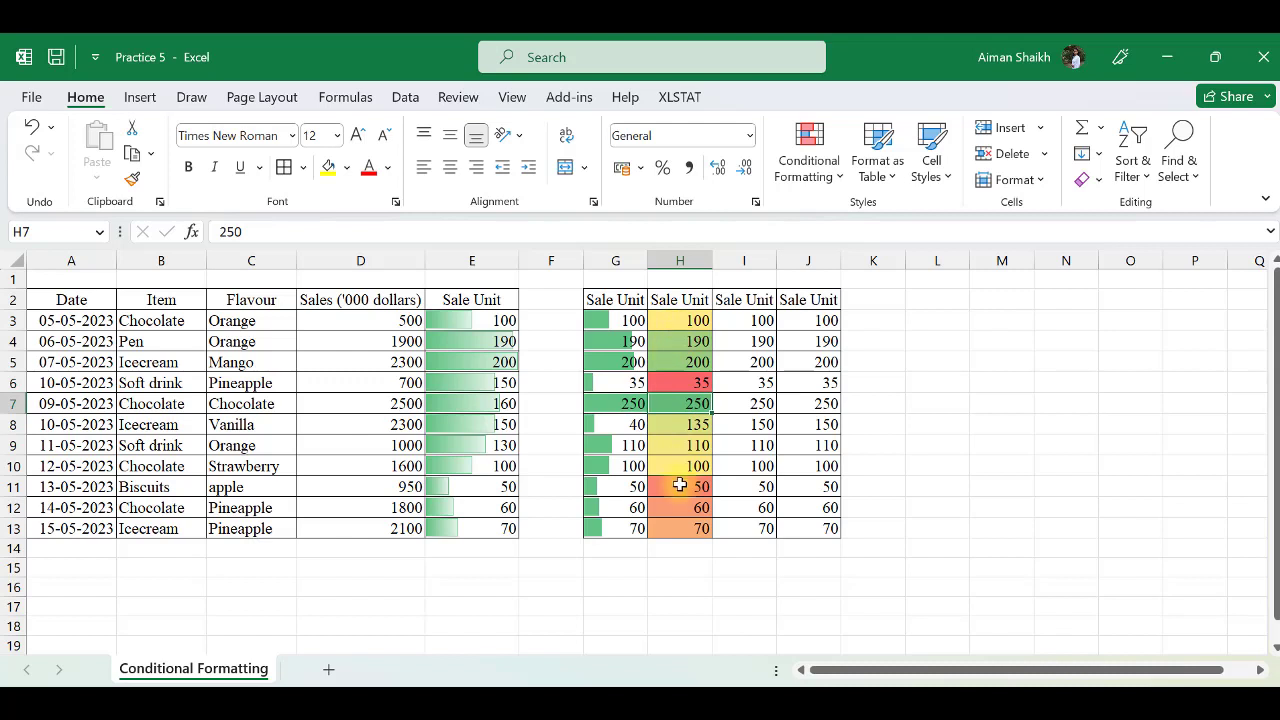
- Sort I3:I13 smallest to largest, continuing with the current selection only
left_click(687, 375)
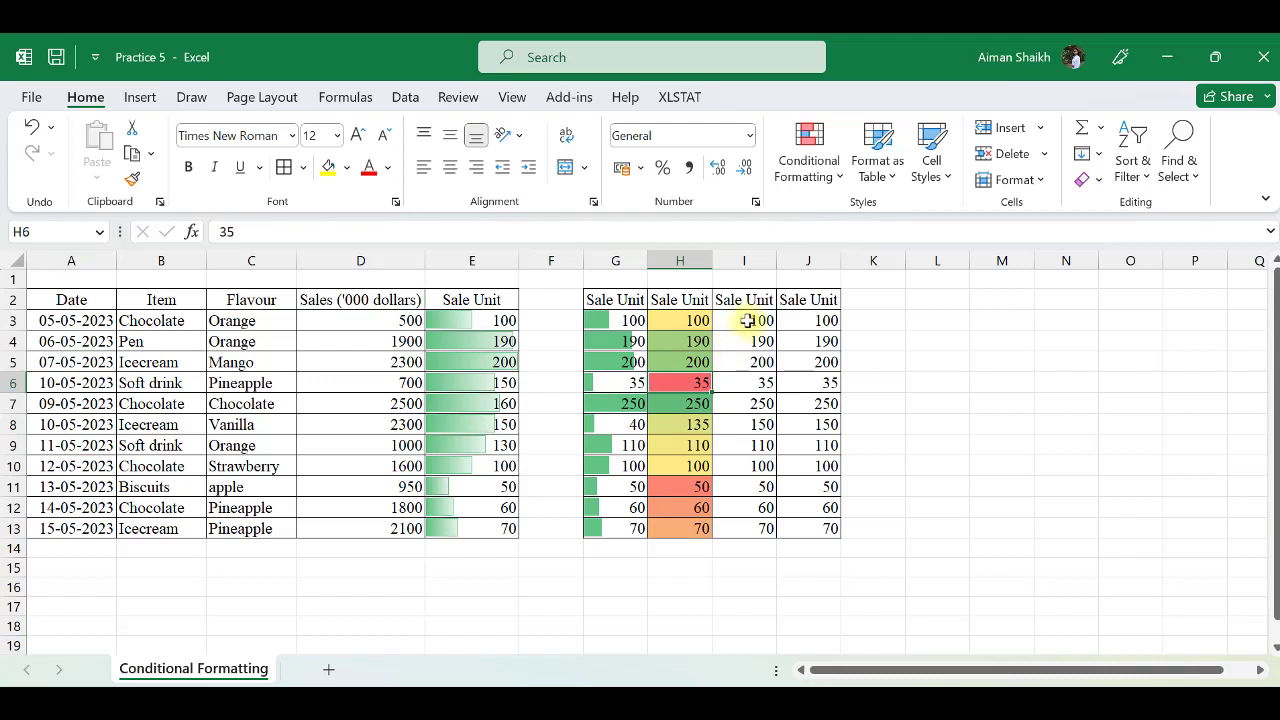
left_click_drag(748, 320, 771, 526)
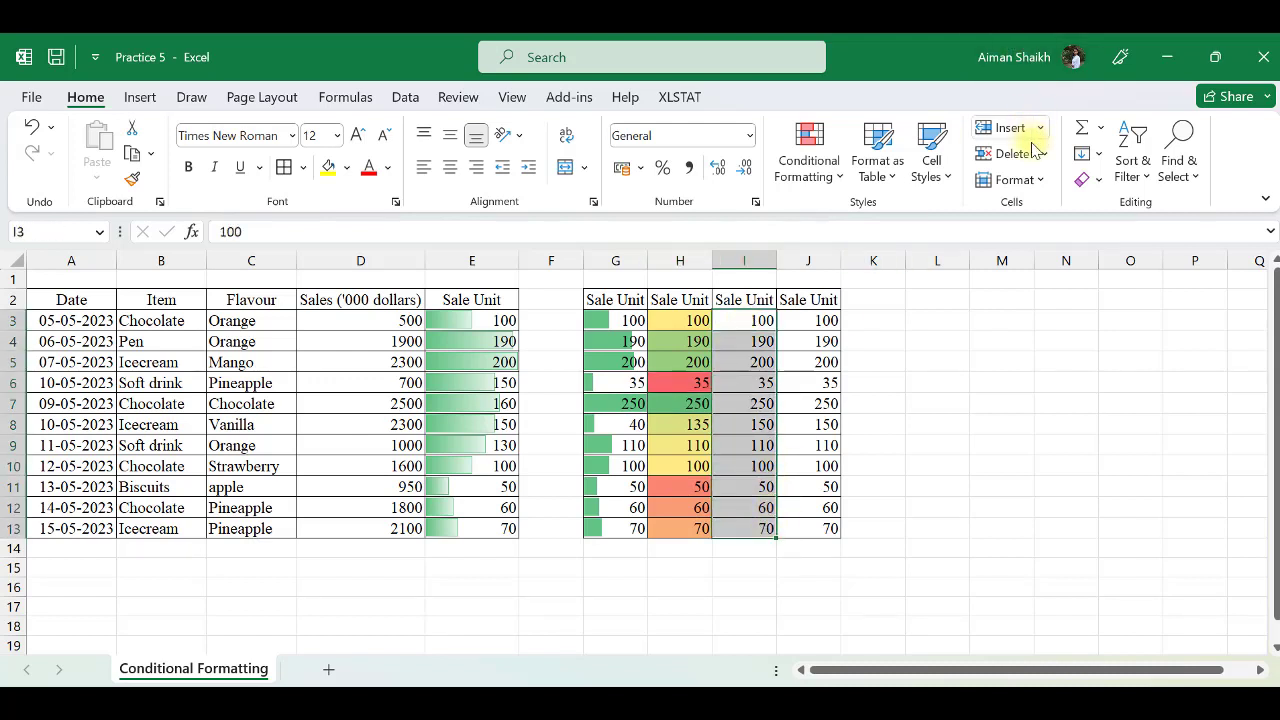
left_click(1132, 166)
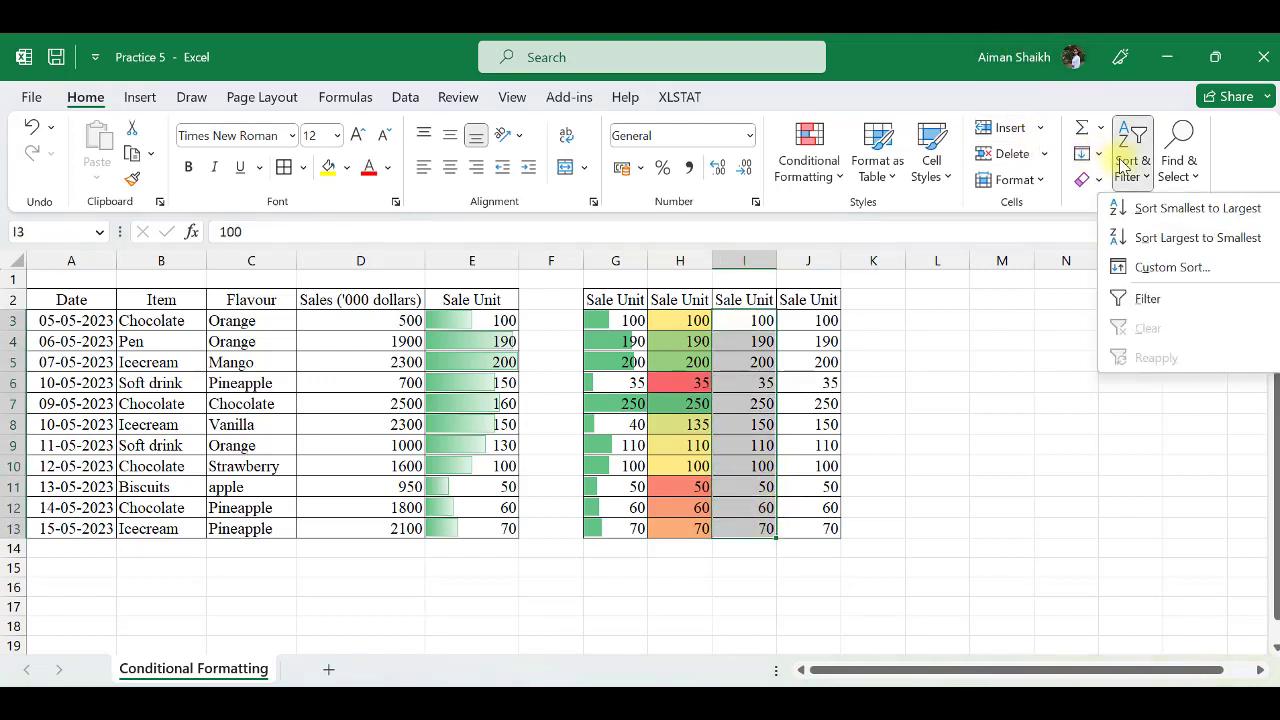
left_click(1149, 210)
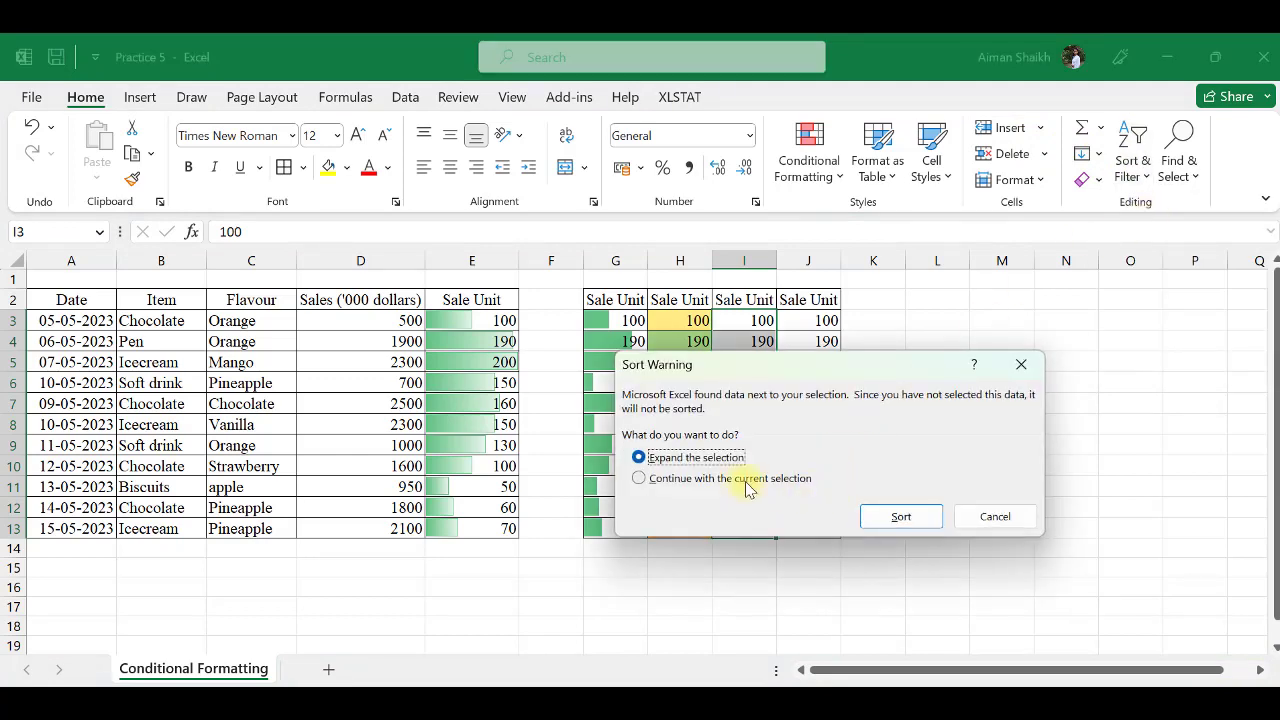
left_click(745, 482)
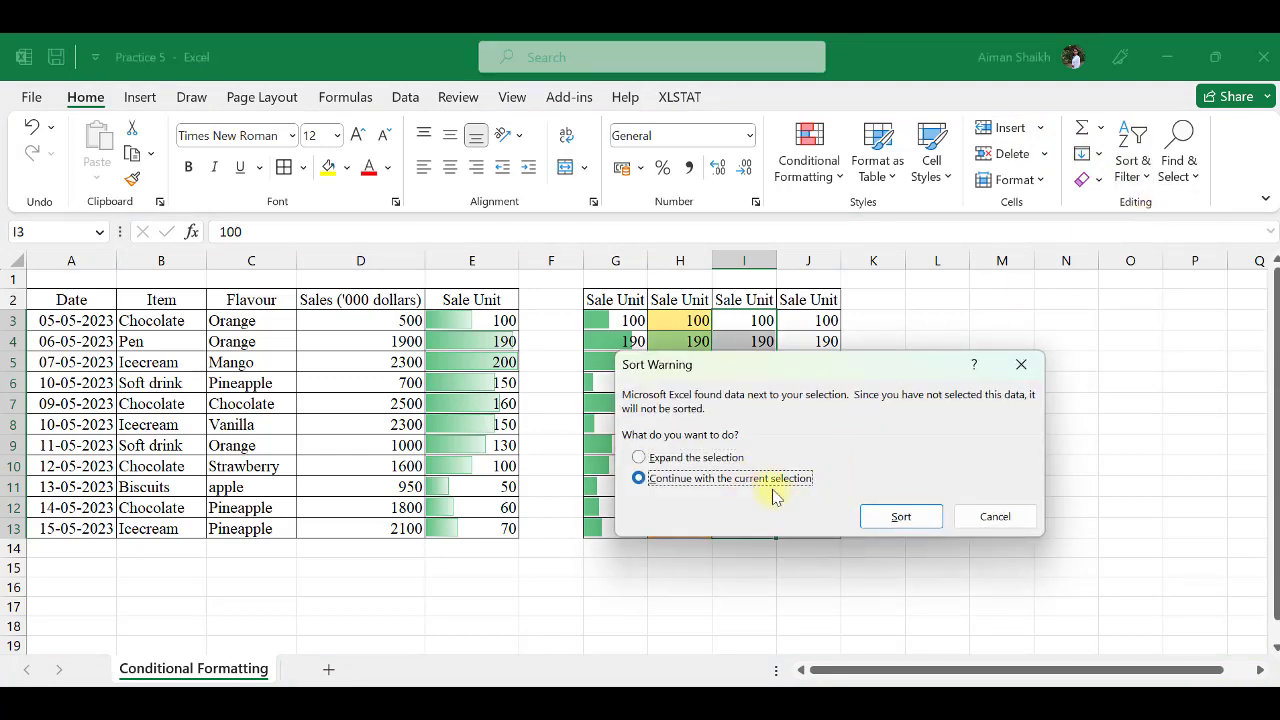
left_click(872, 516)
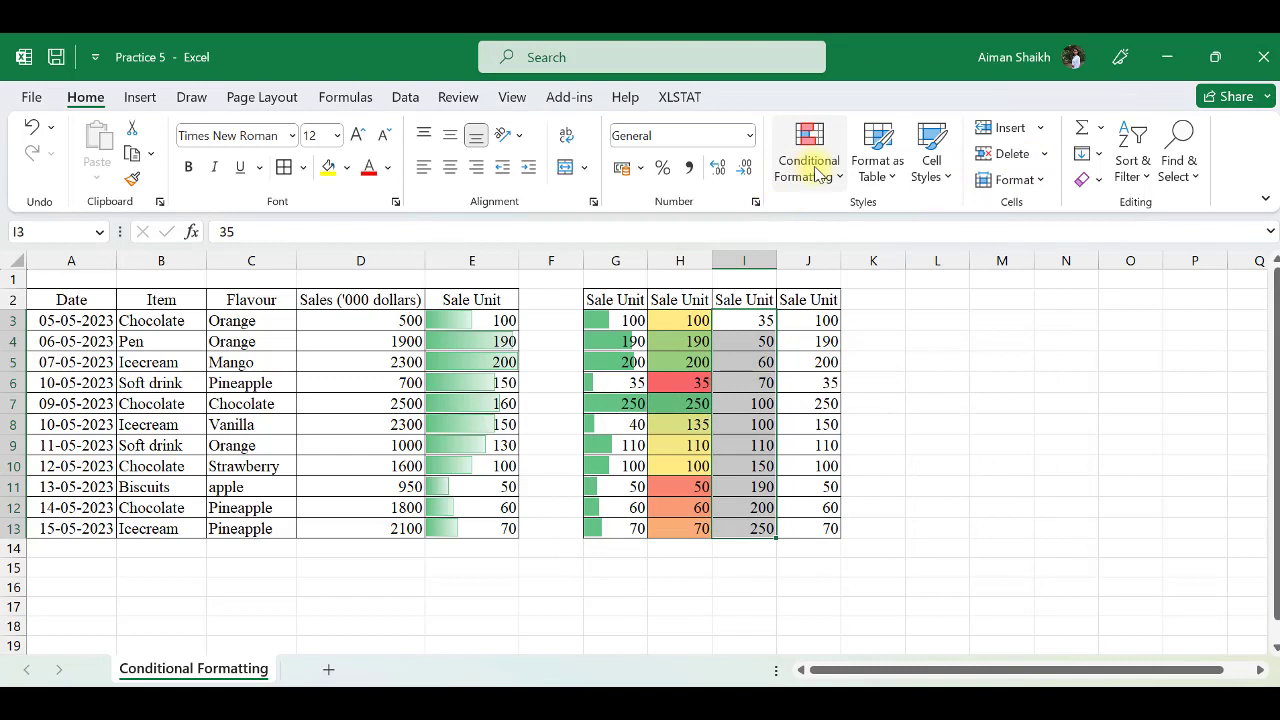
- Apply the Green-Yellow-Red color scale to the sorted values in column I
left_click(813, 168)
mouse_move(860, 366)
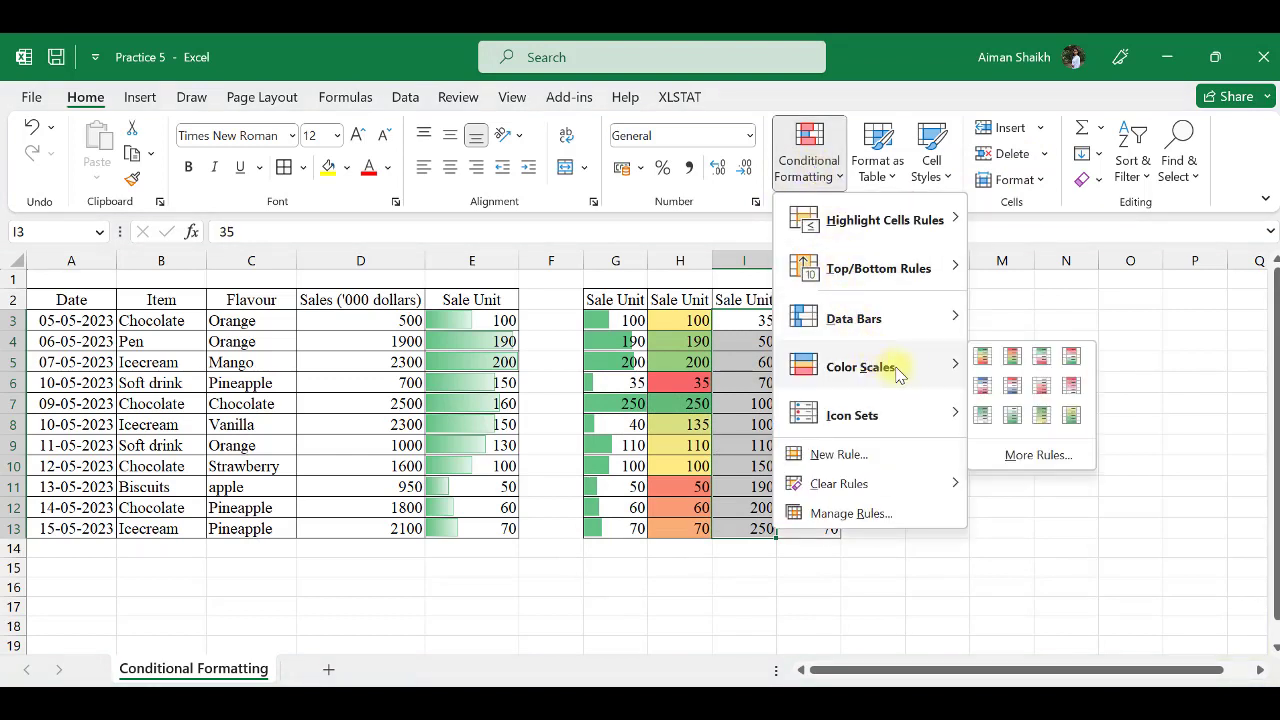
left_click(982, 358)
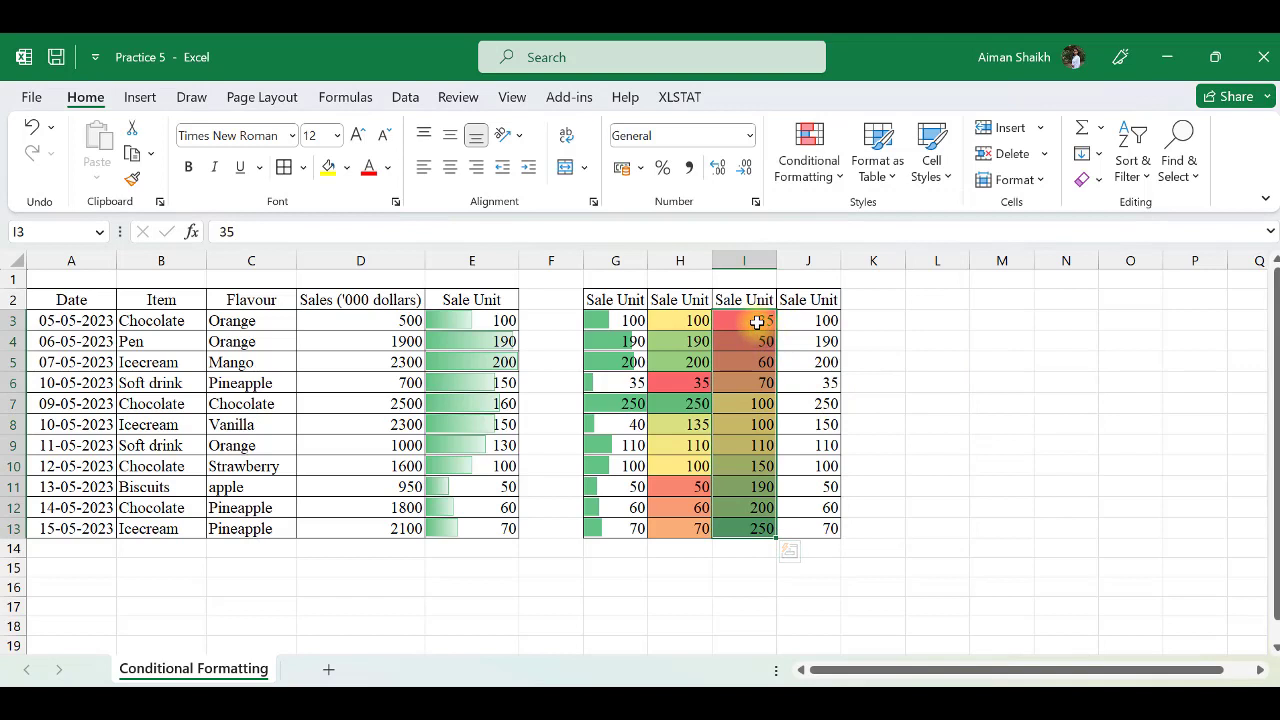
left_click_drag(757, 322, 763, 527)
left_click_drag(822, 320, 835, 527)
- Add a coloured 3 Arrows icon set to J3:J13
left_click(808, 165)
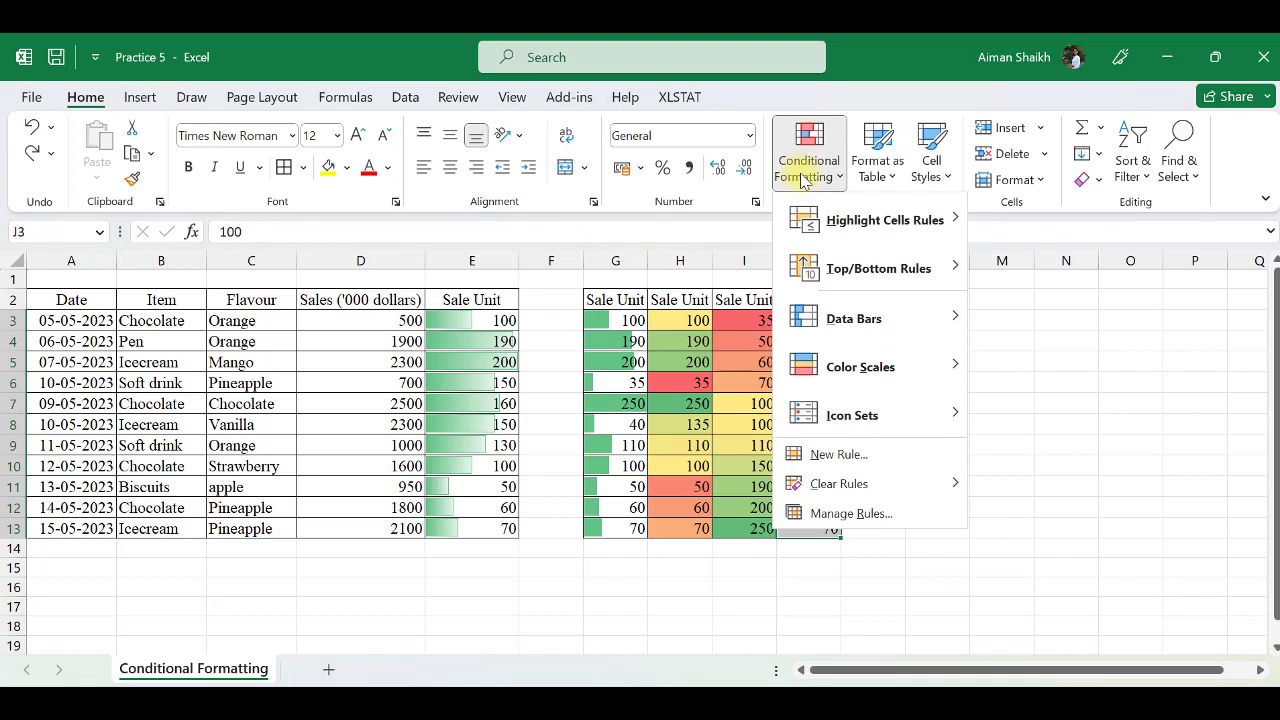
mouse_move(948, 418)
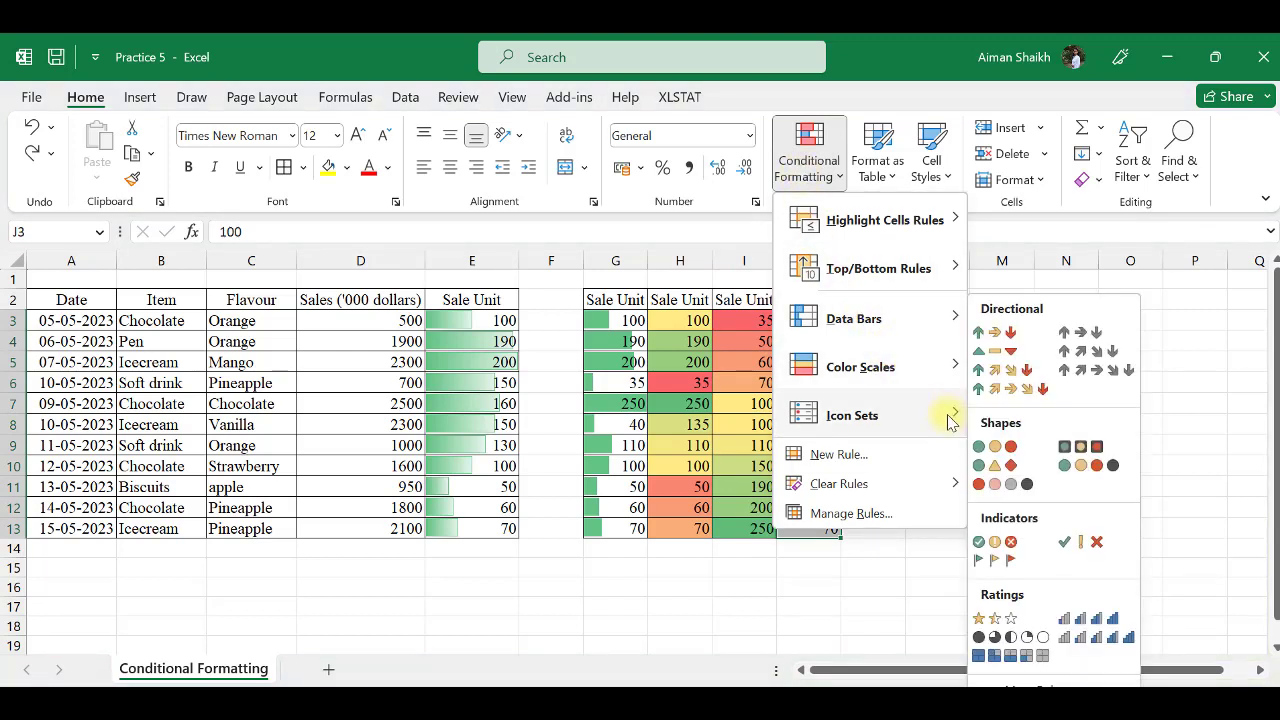
left_click(1010, 333)
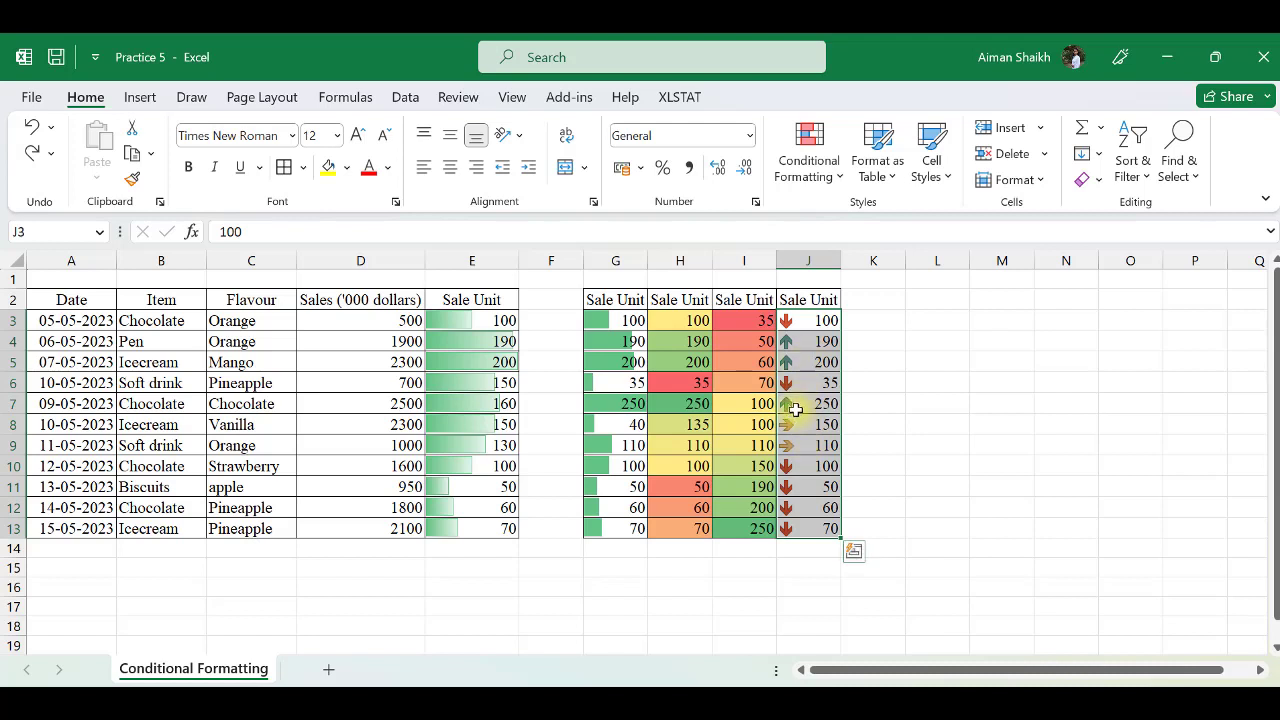
left_click(805, 445)
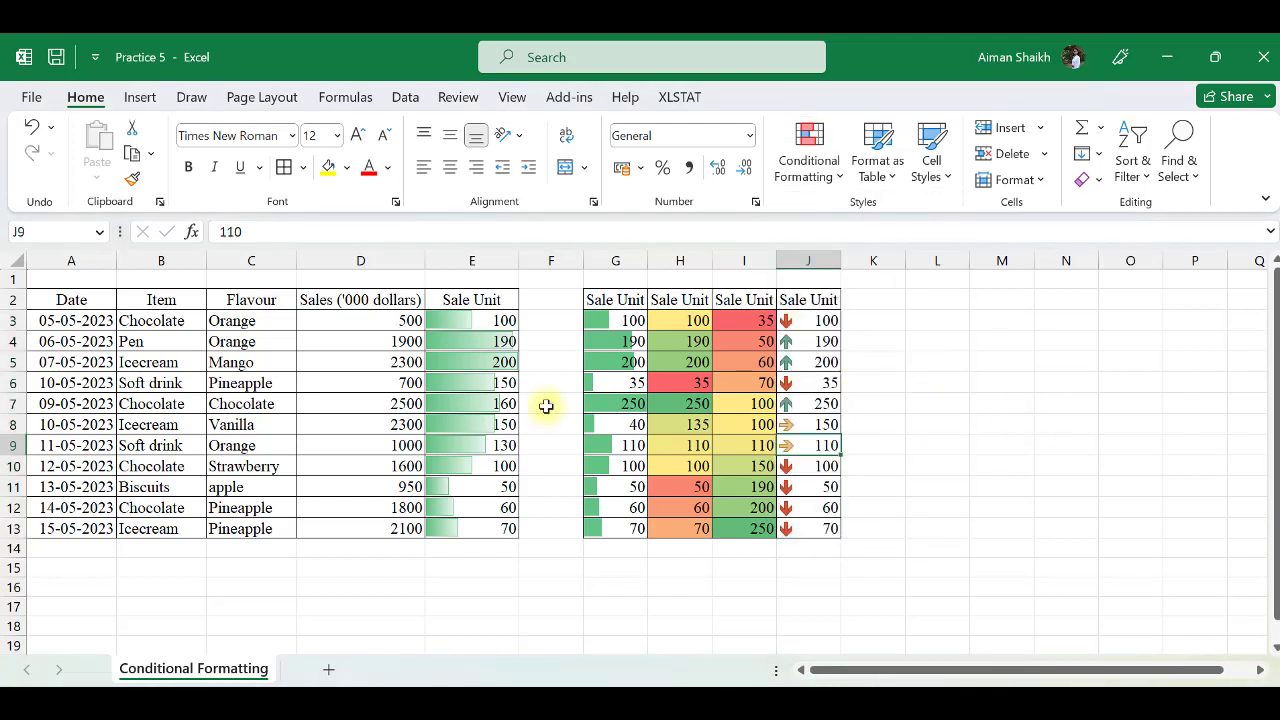
left_click_drag(372, 322, 157, 532)
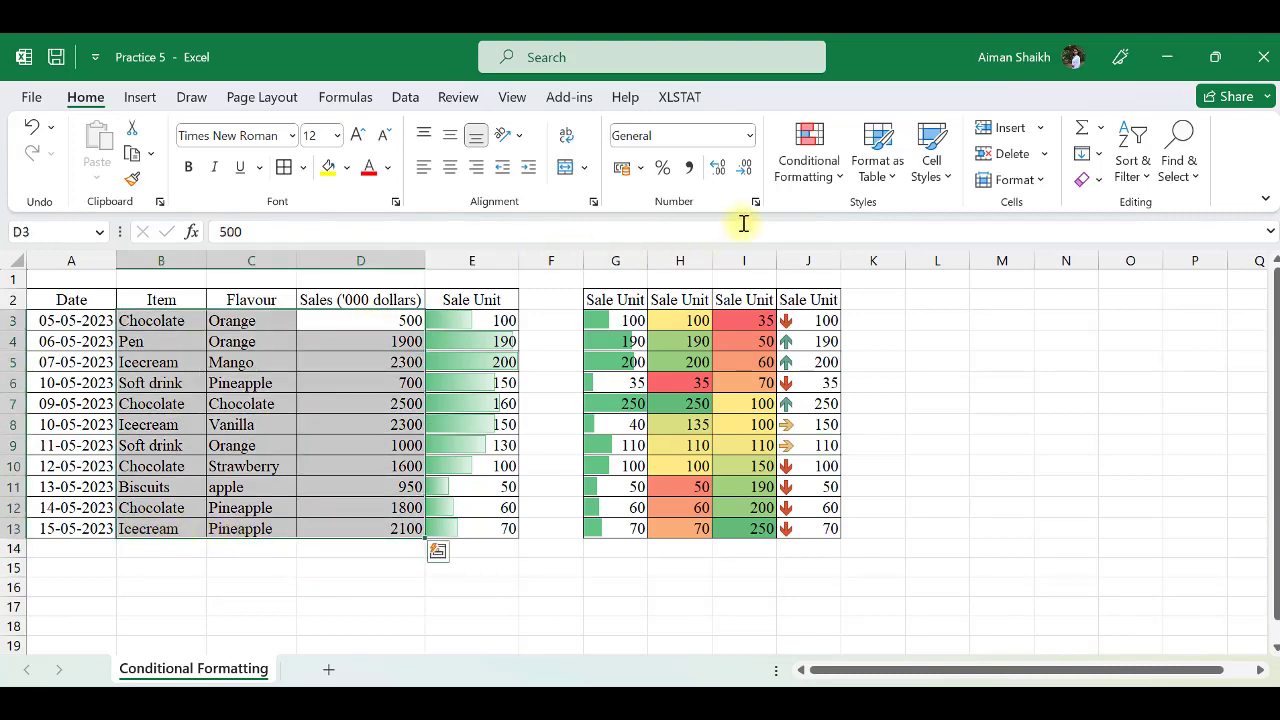
left_click(808, 165)
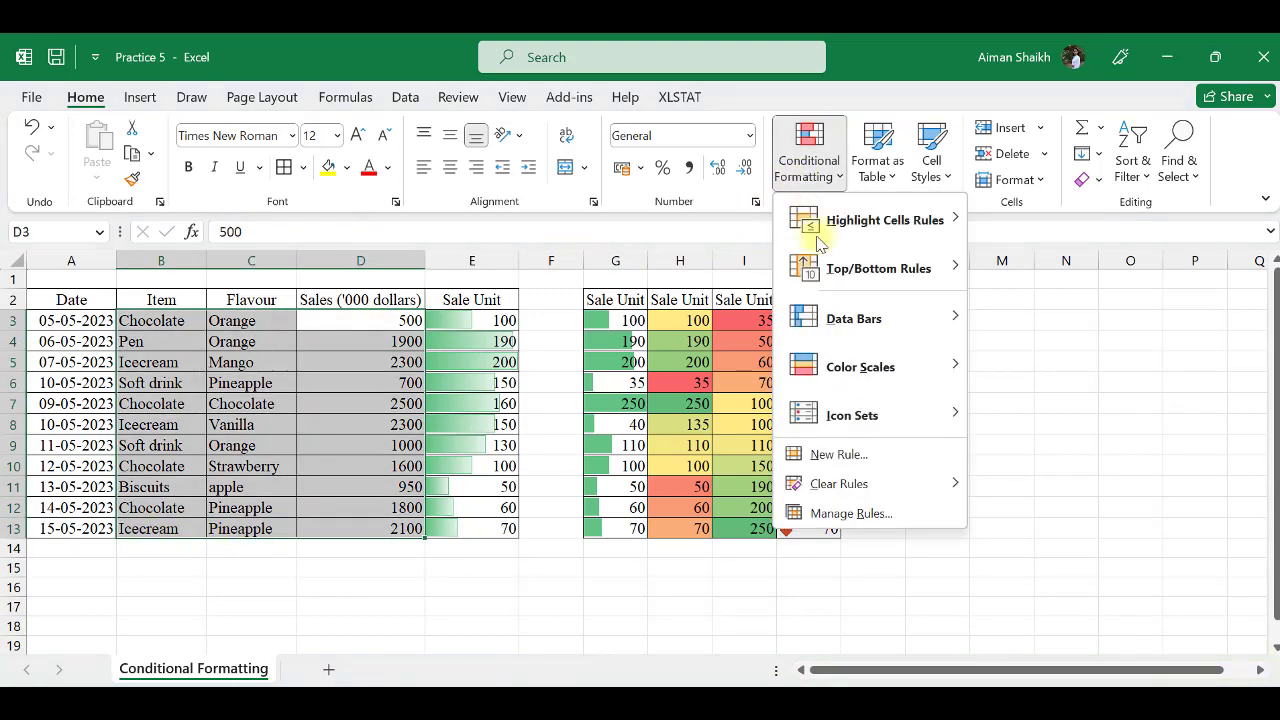
left_click(897, 456)
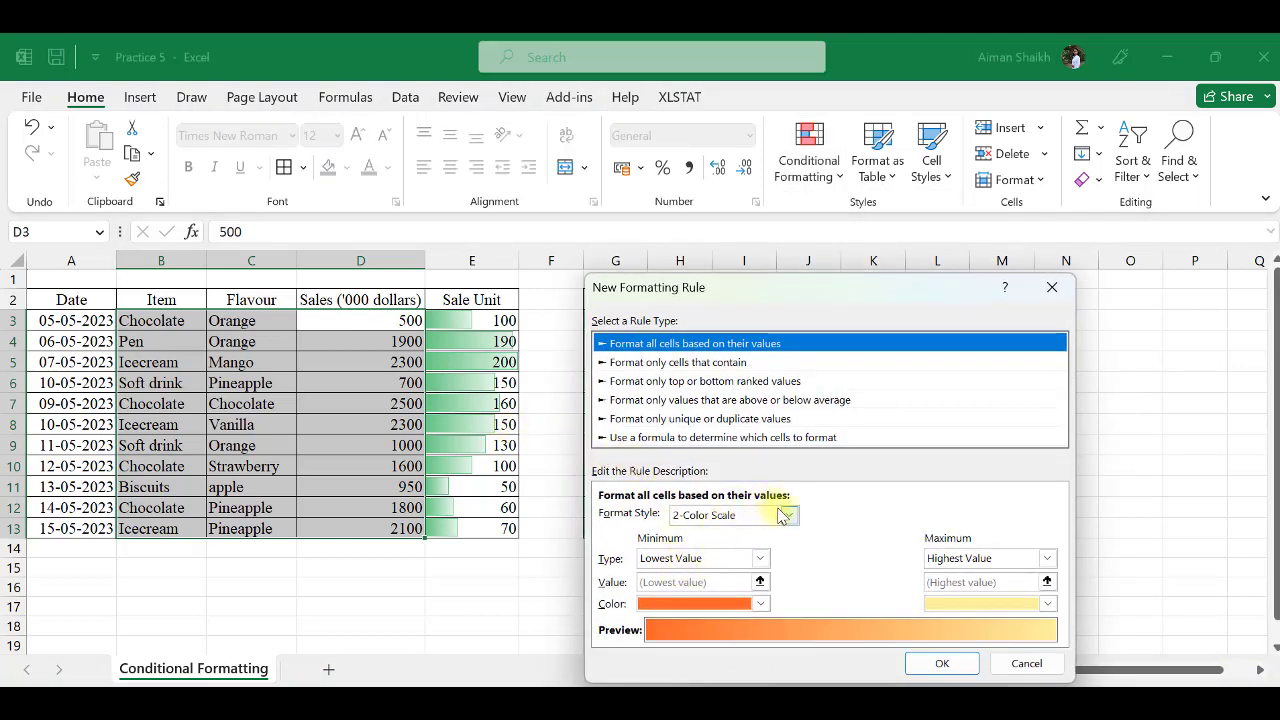
left_click(678, 420)
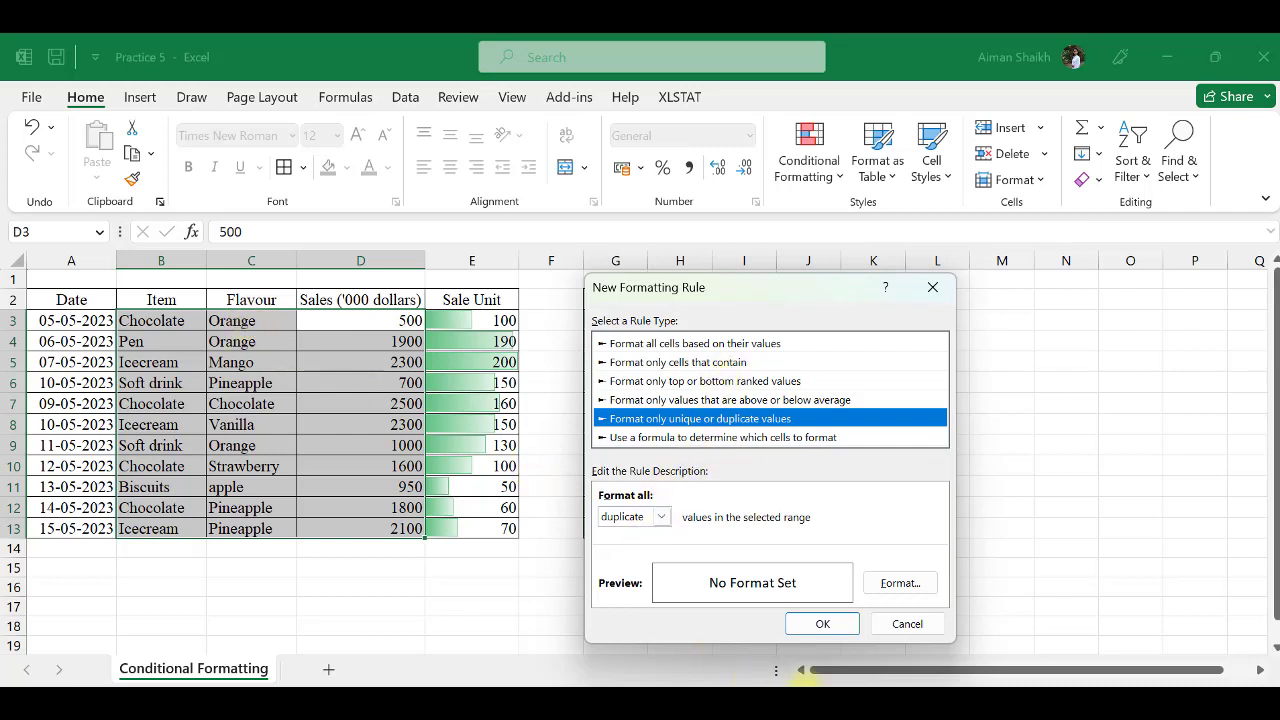
left_click(907, 628)
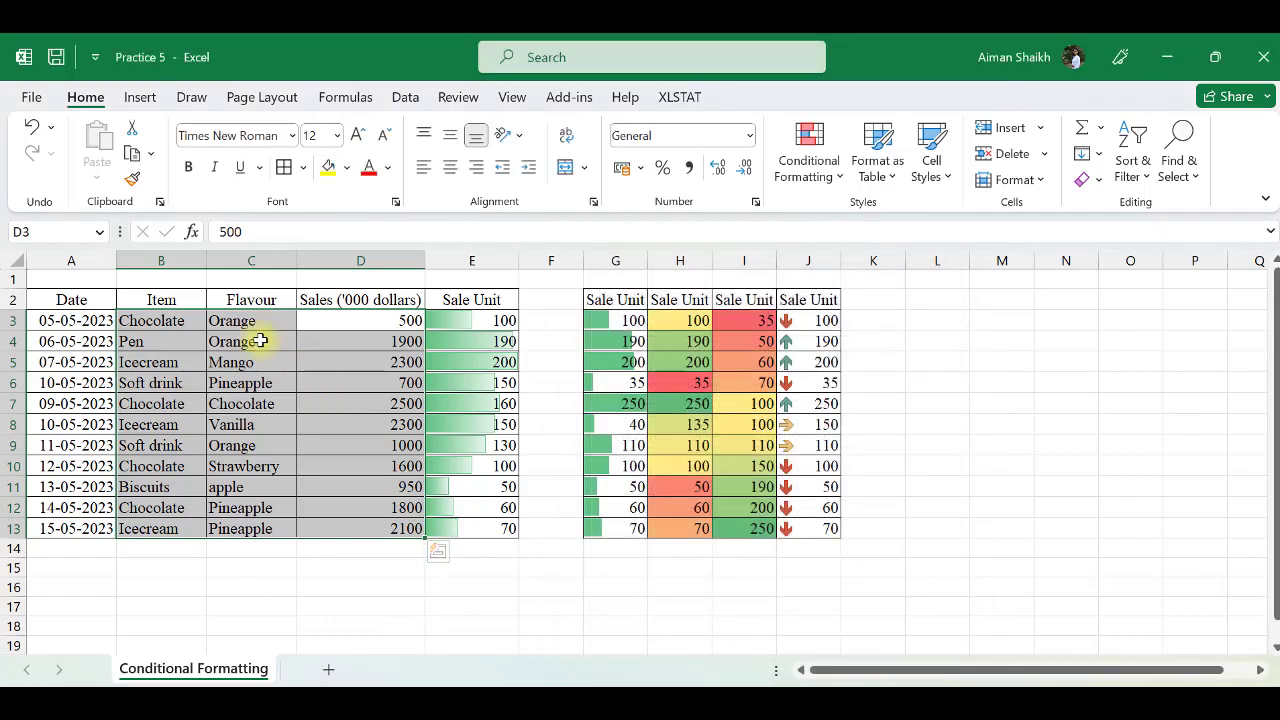
- Create a New Rule on B3:B13 filling duplicate item names dark blue
left_click_drag(177, 320, 157, 528)
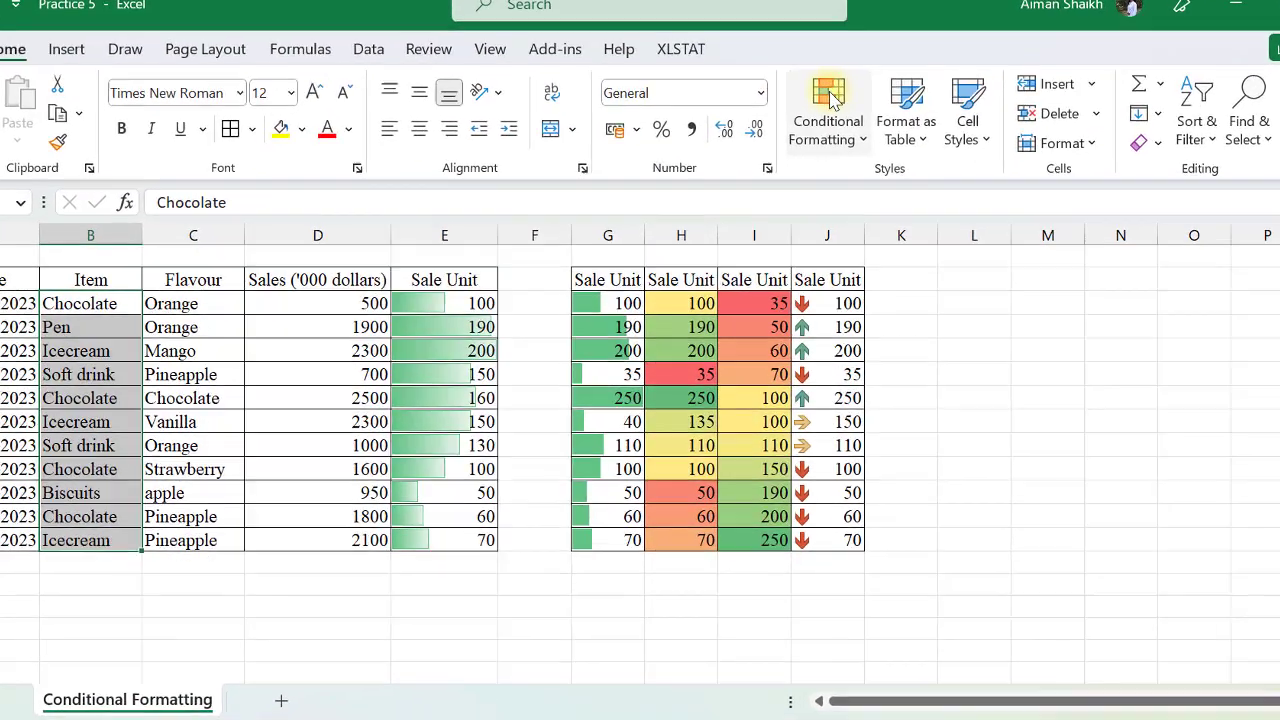
left_click(809, 152)
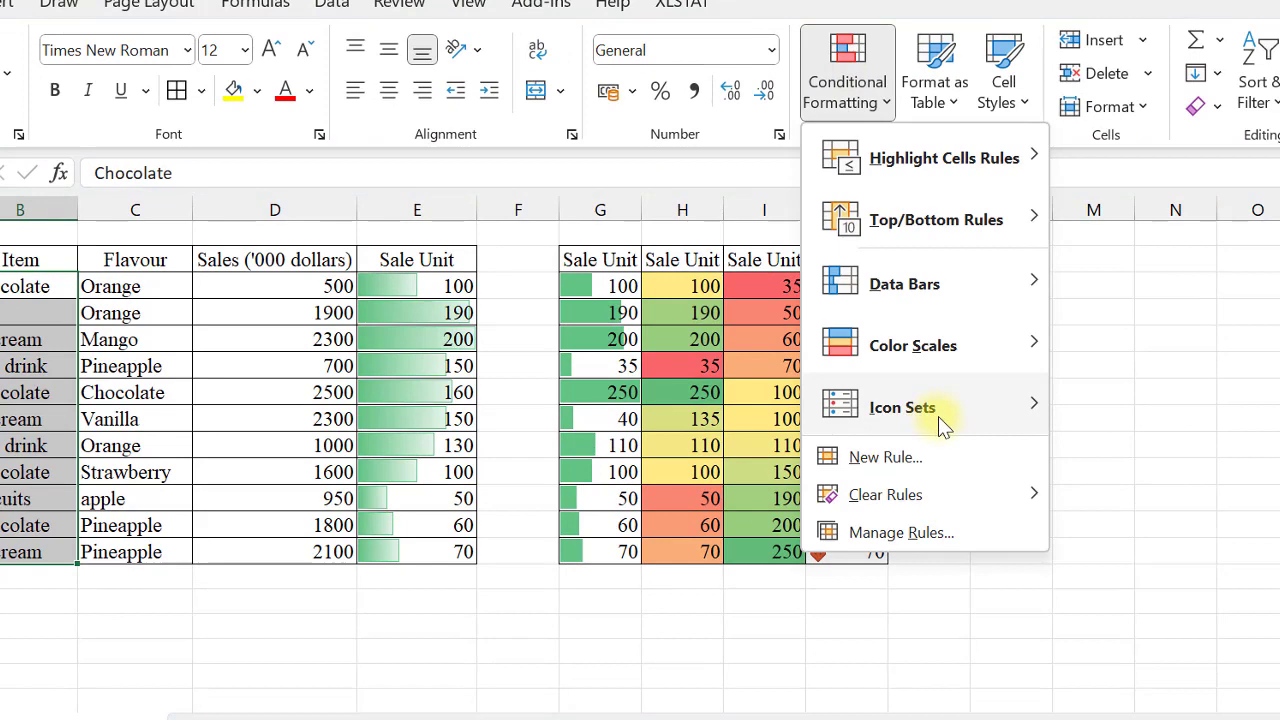
left_click(900, 462)
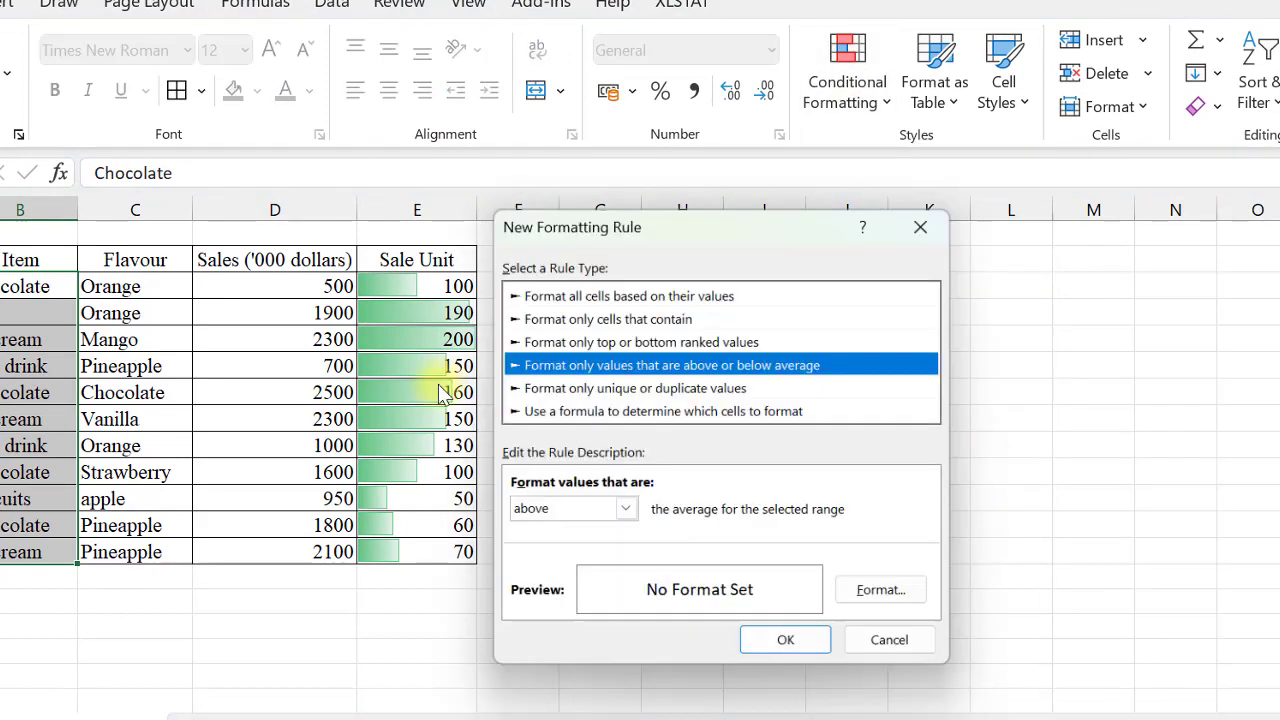
left_click(553, 388)
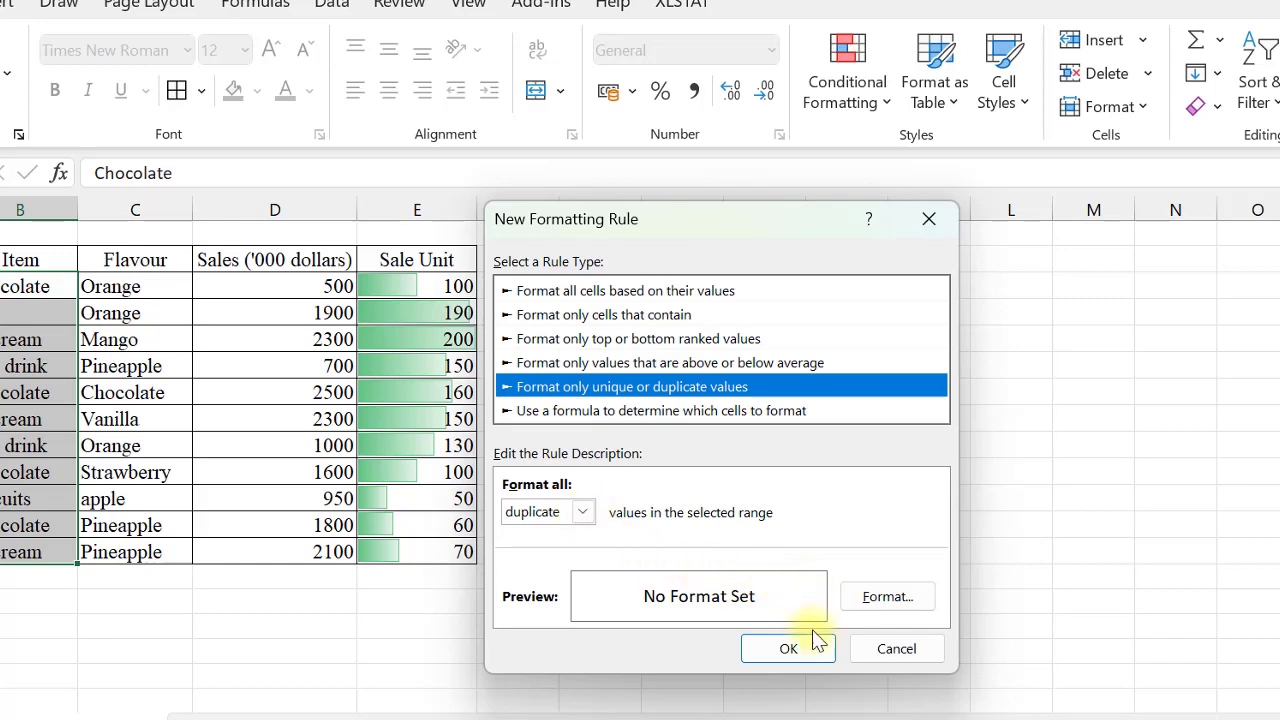
left_click(849, 600)
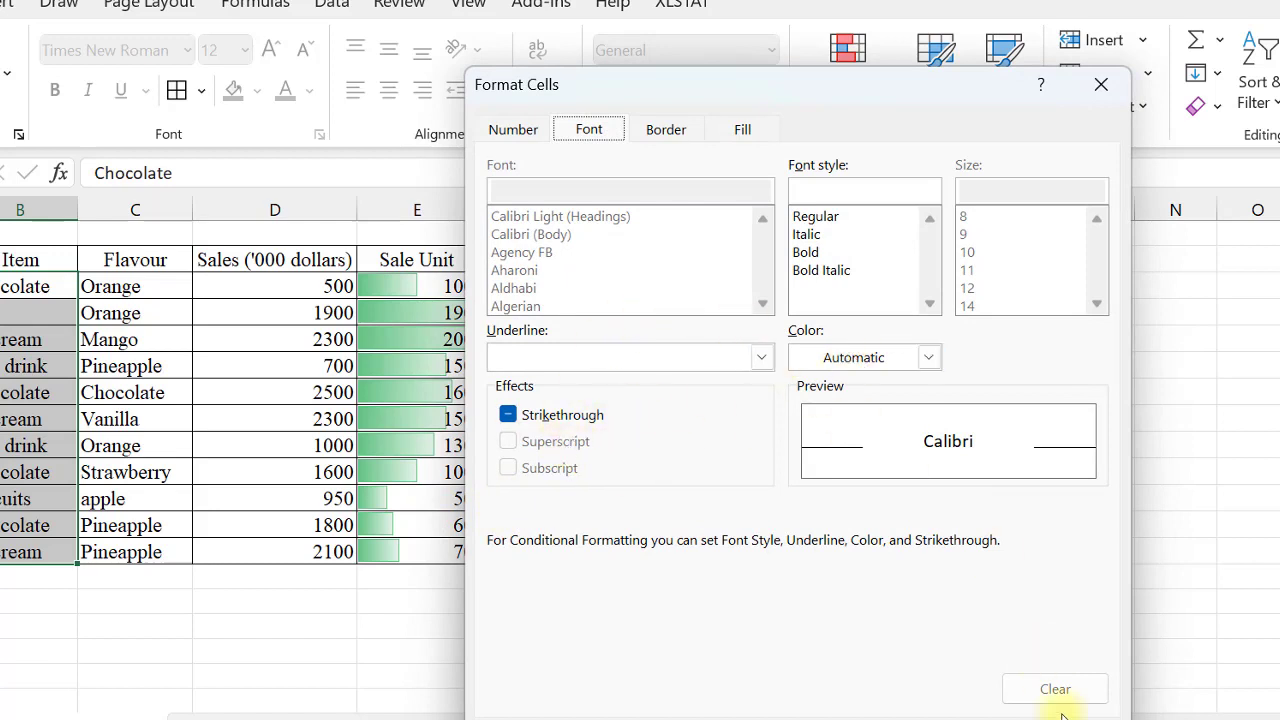
left_click(740, 130)
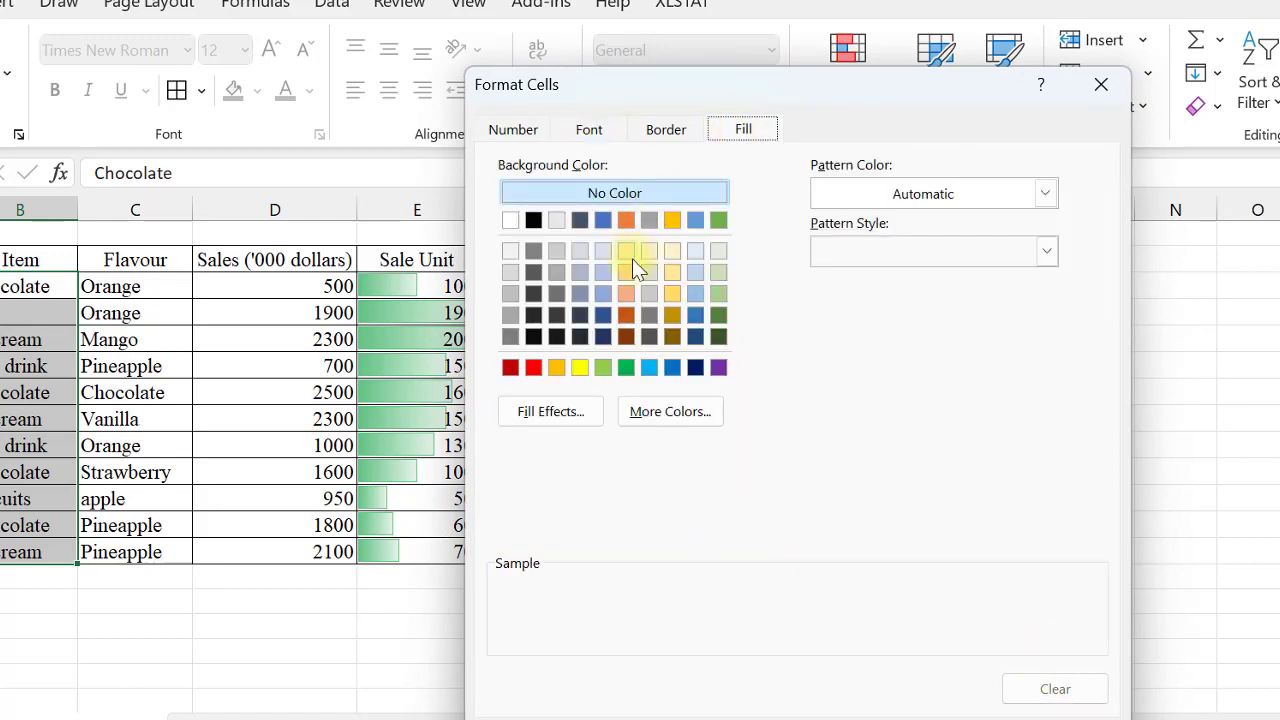
left_click(603, 314)
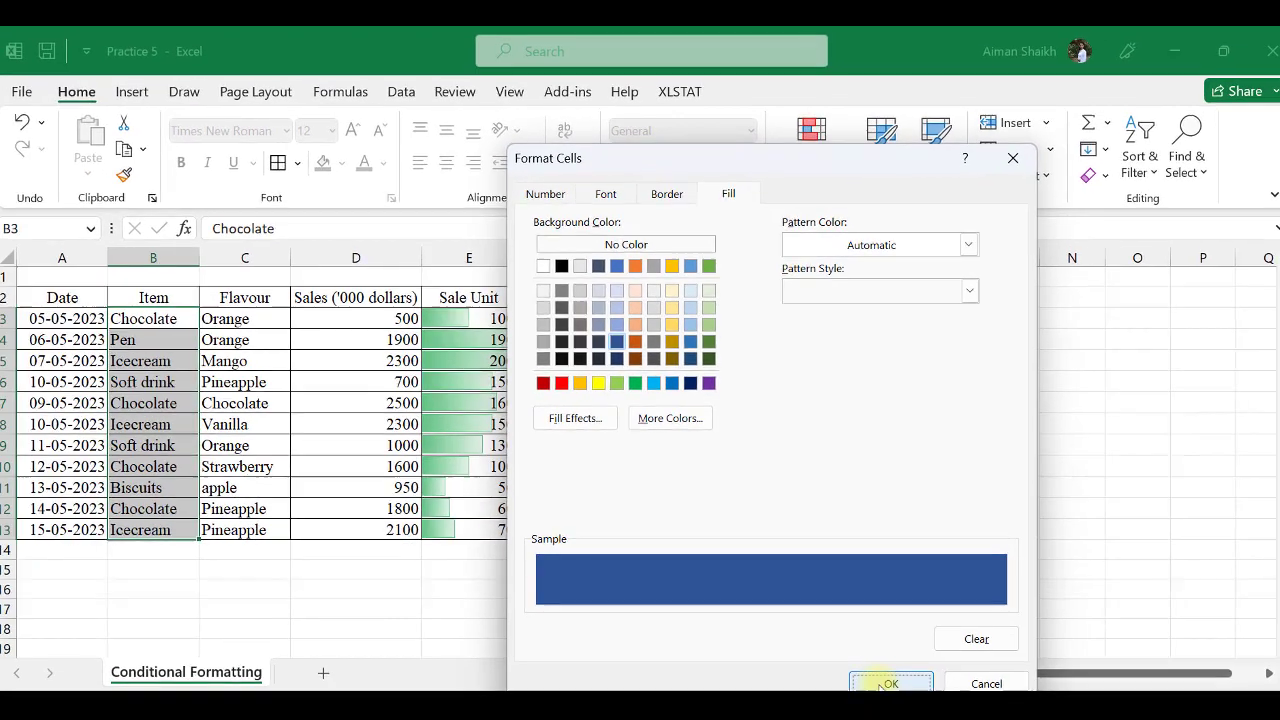
left_click(990, 716)
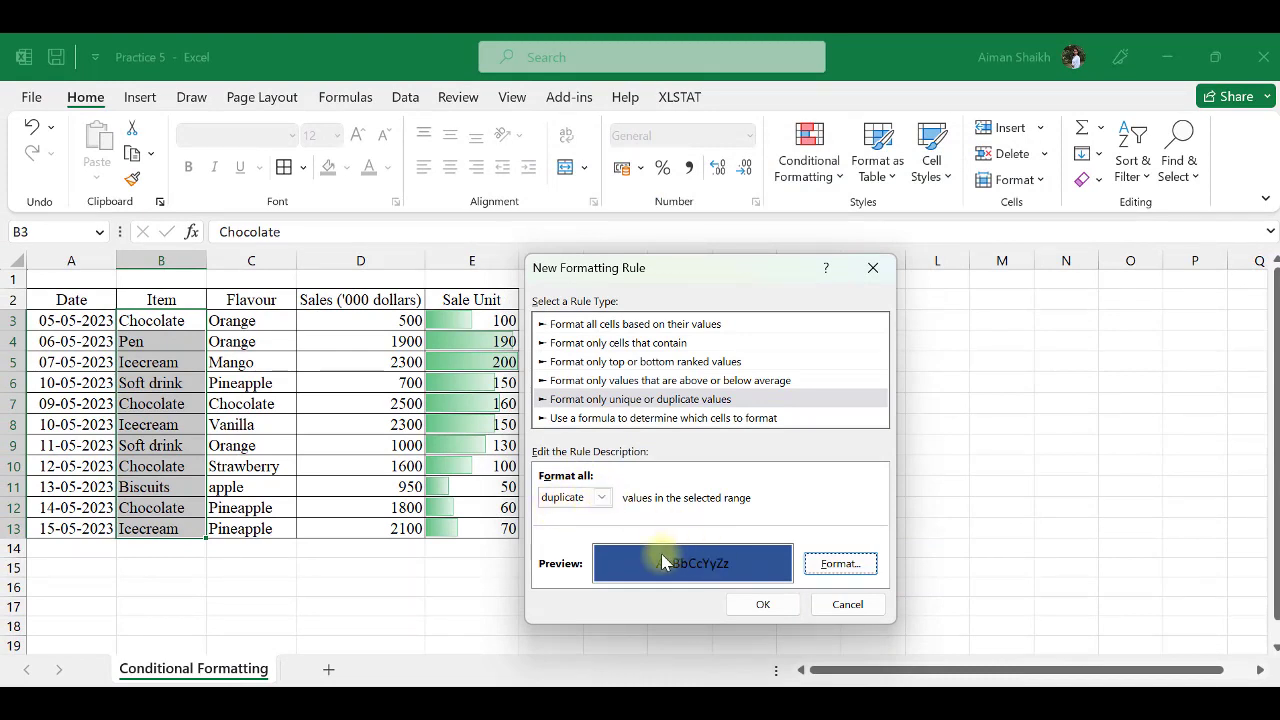
left_click(782, 604)
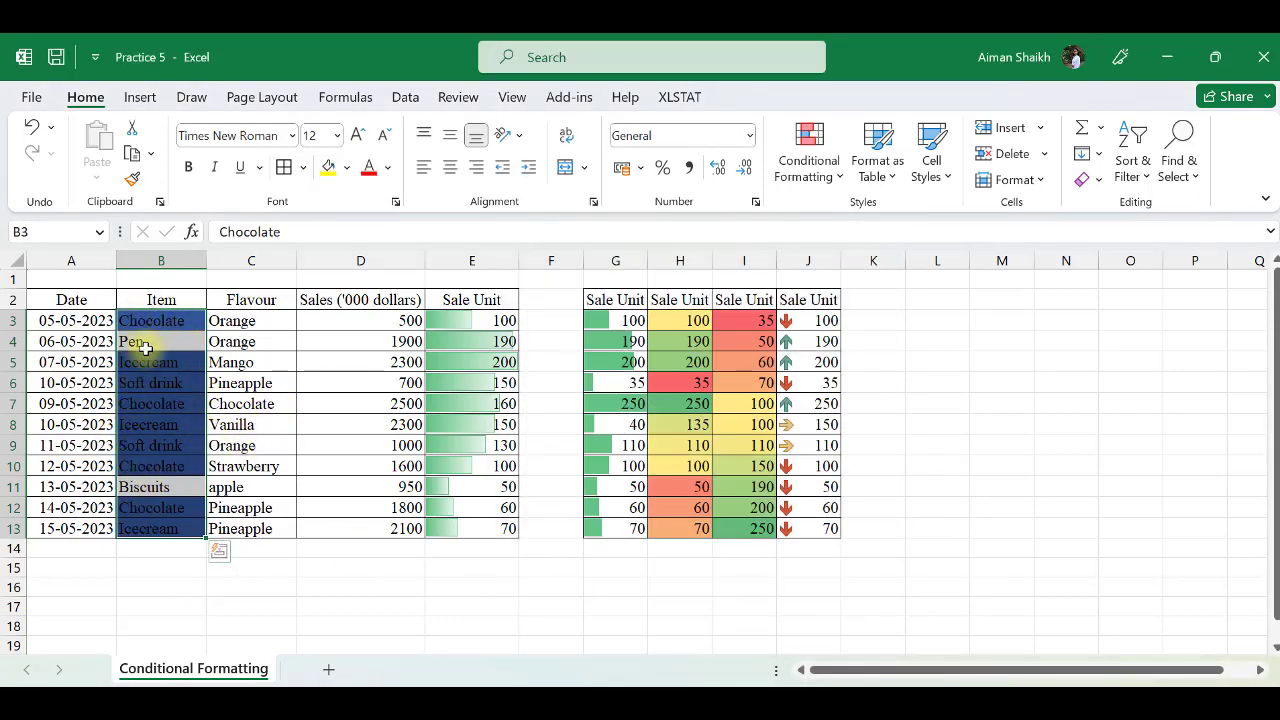
- Fill unique items Pen and Biscuits light gold, then clear rules from the entire sheet
left_click(830, 162)
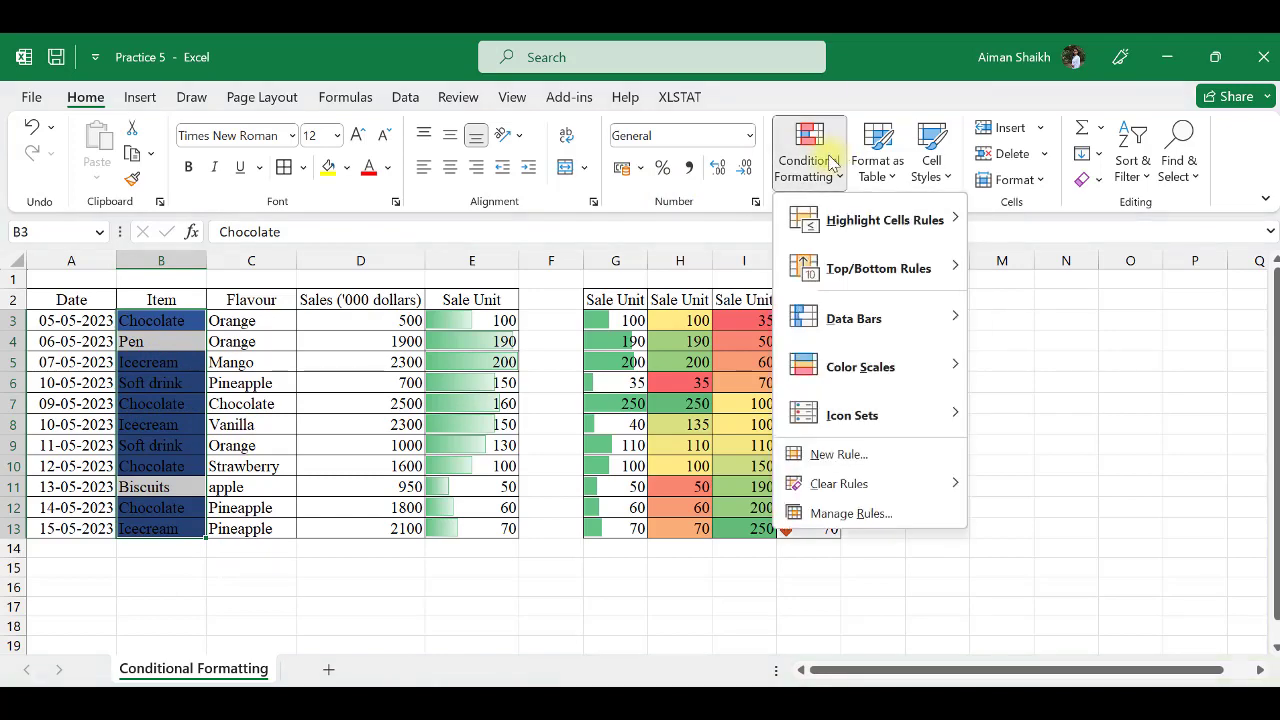
left_click(846, 456)
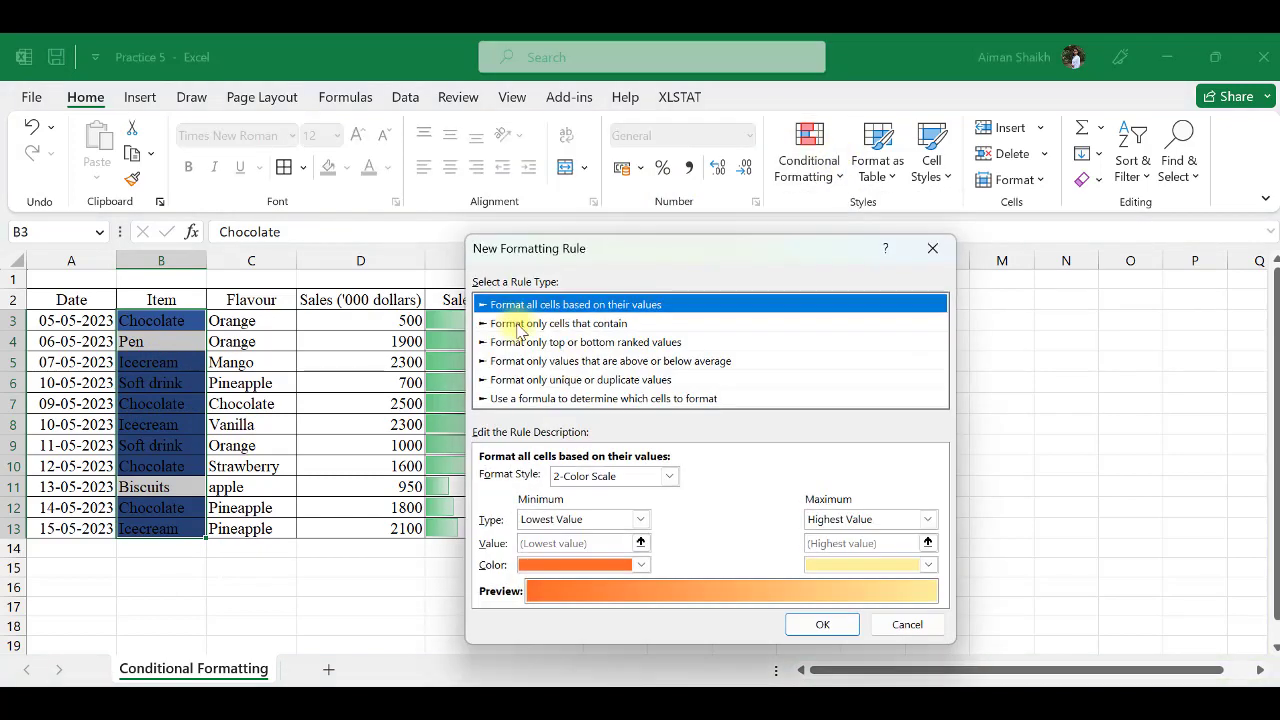
left_click(536, 381)
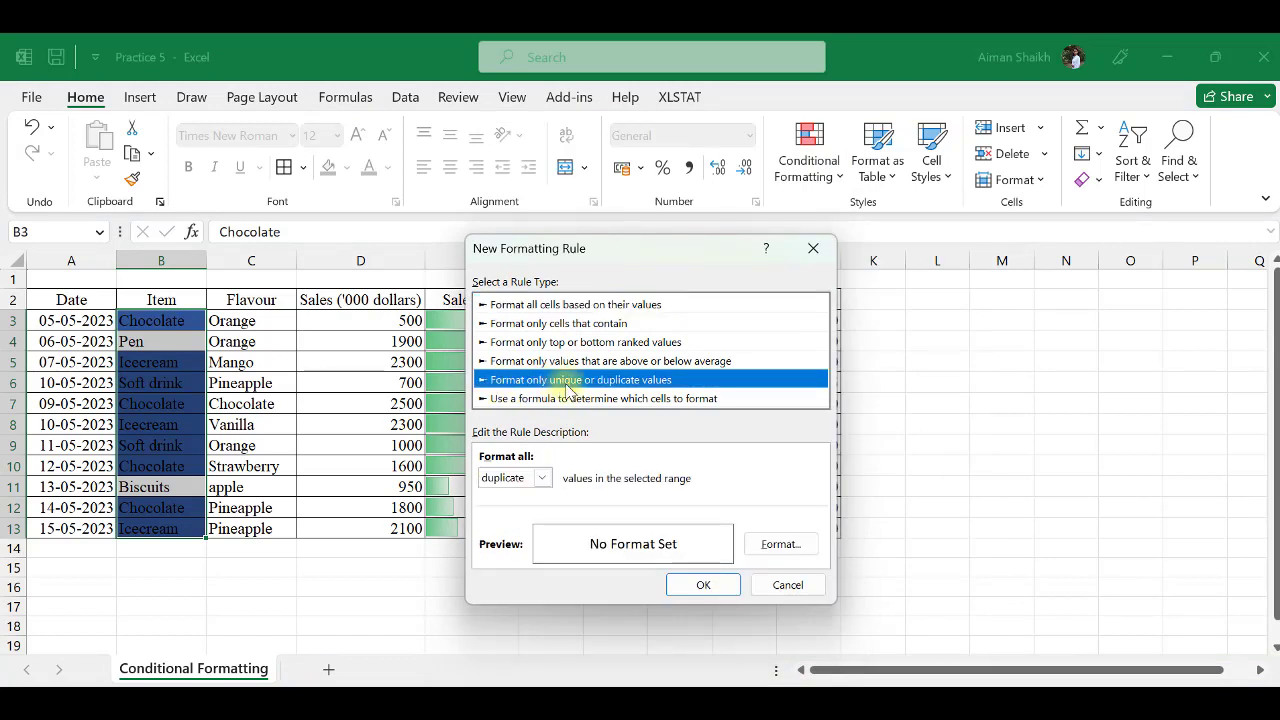
left_click(543, 478)
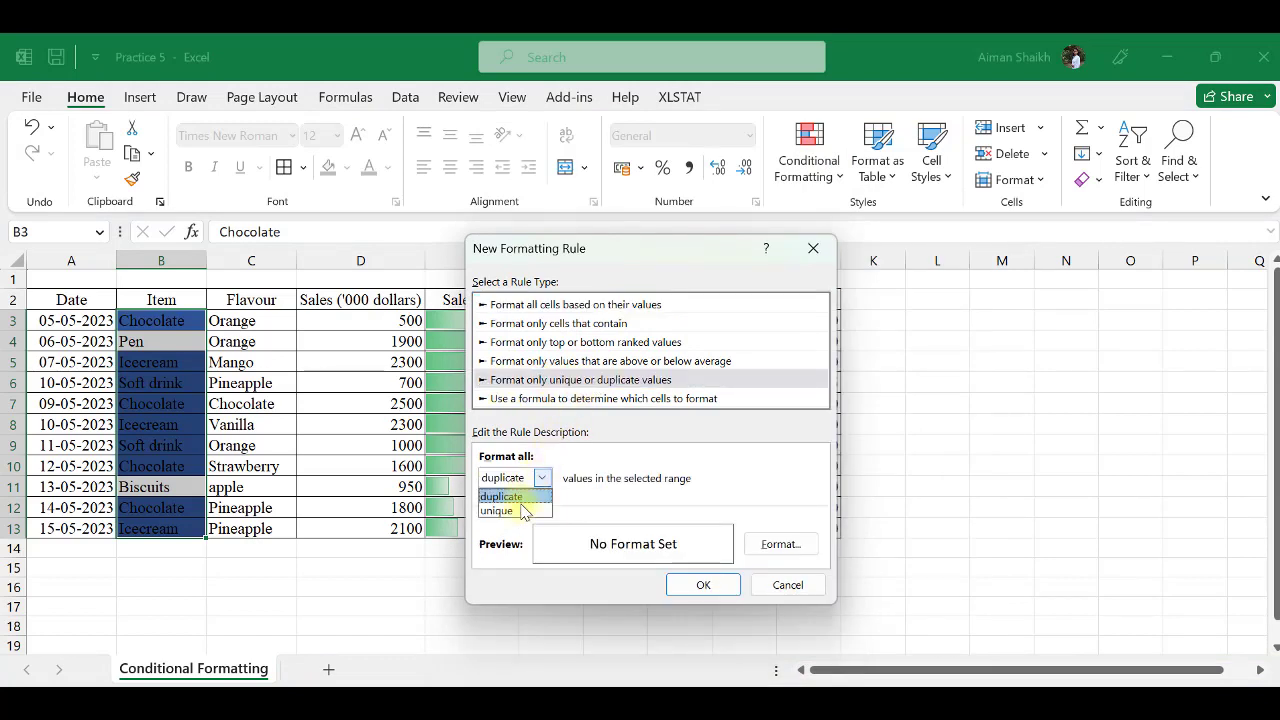
left_click(522, 511)
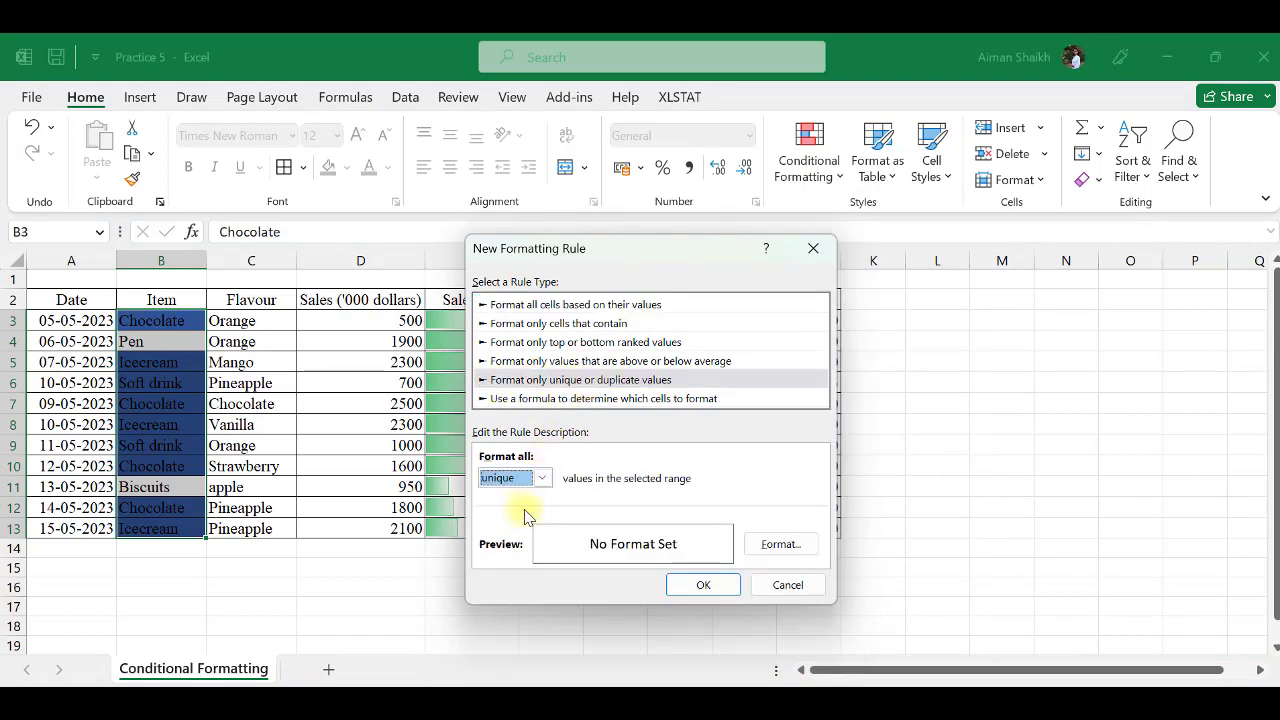
left_click(779, 545)
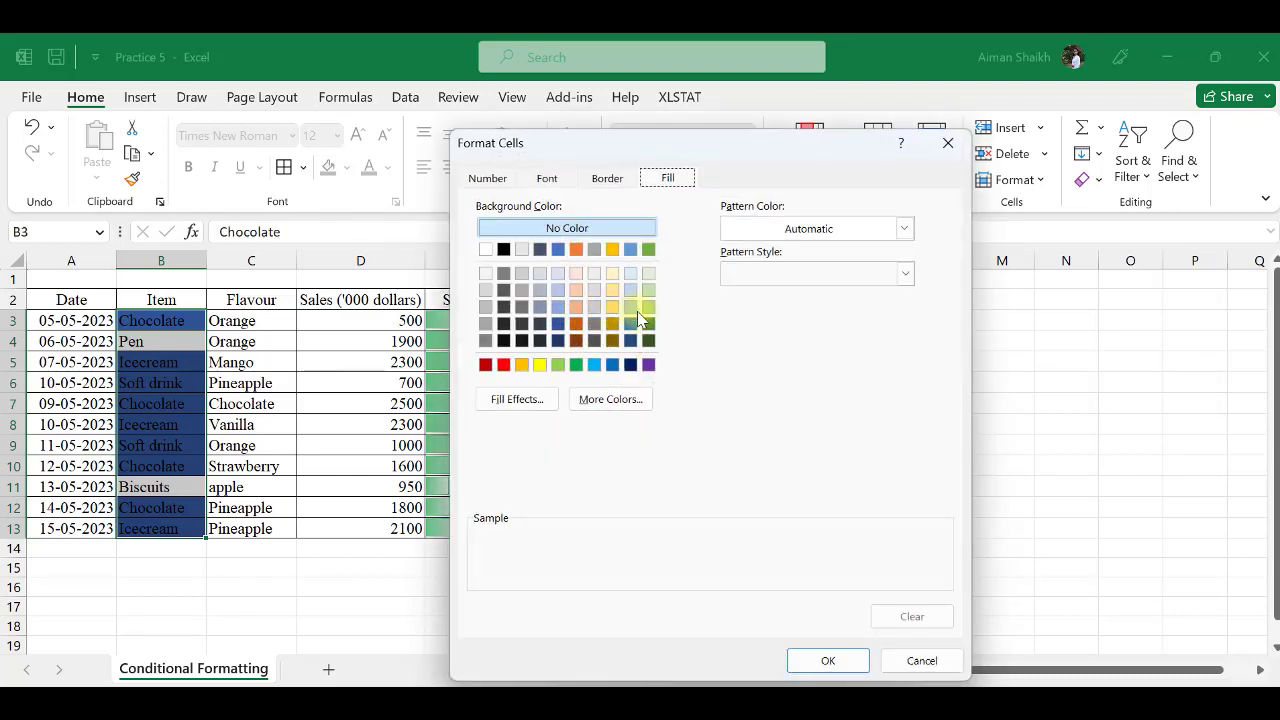
left_click(613, 307)
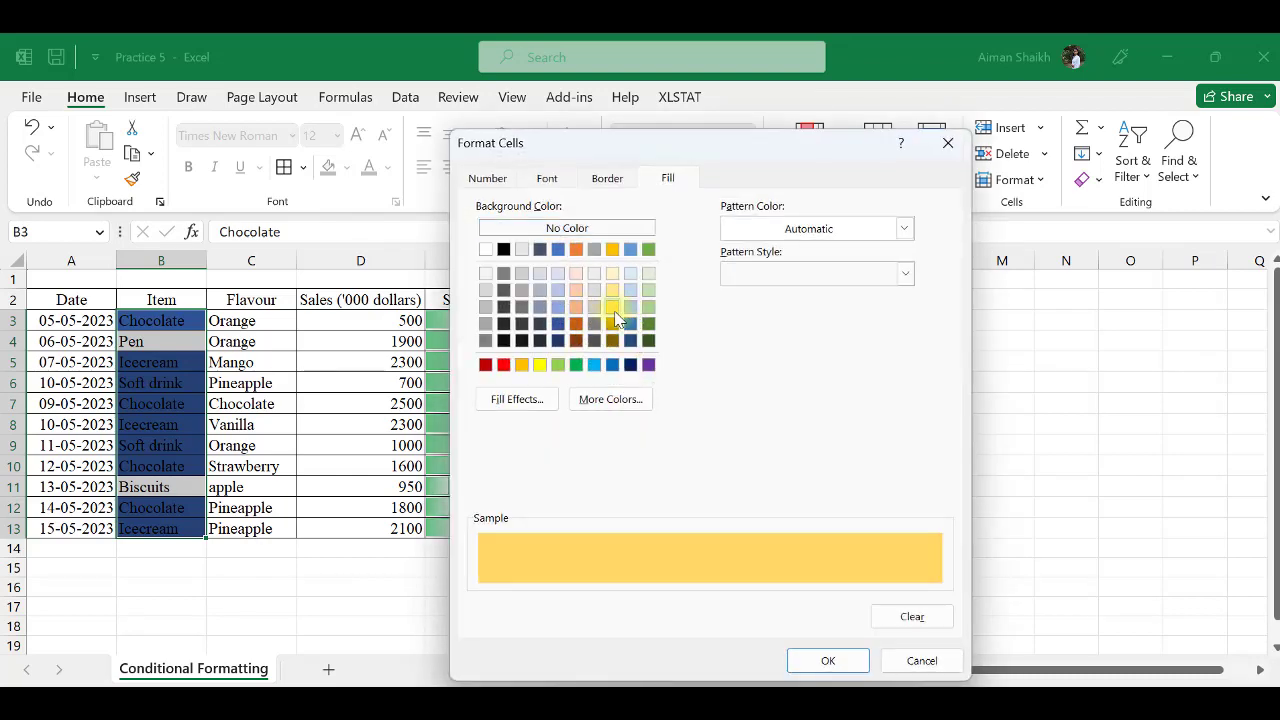
left_click(853, 657)
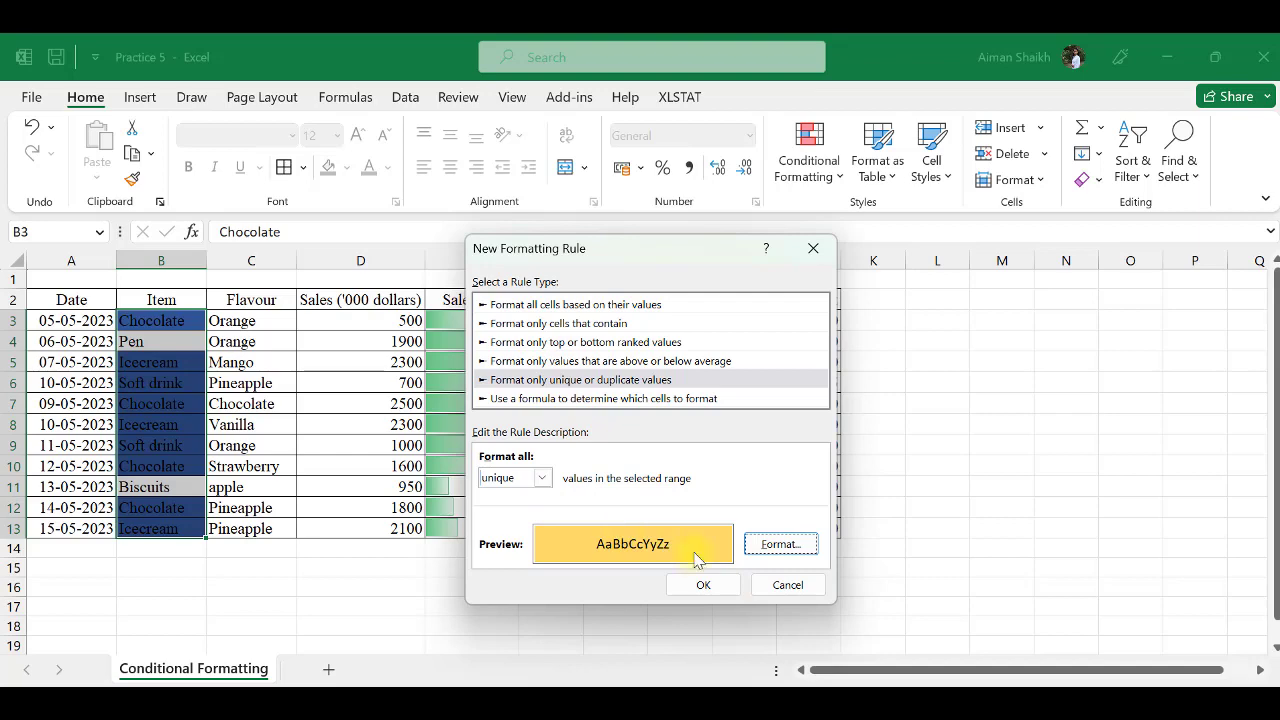
left_click(697, 585)
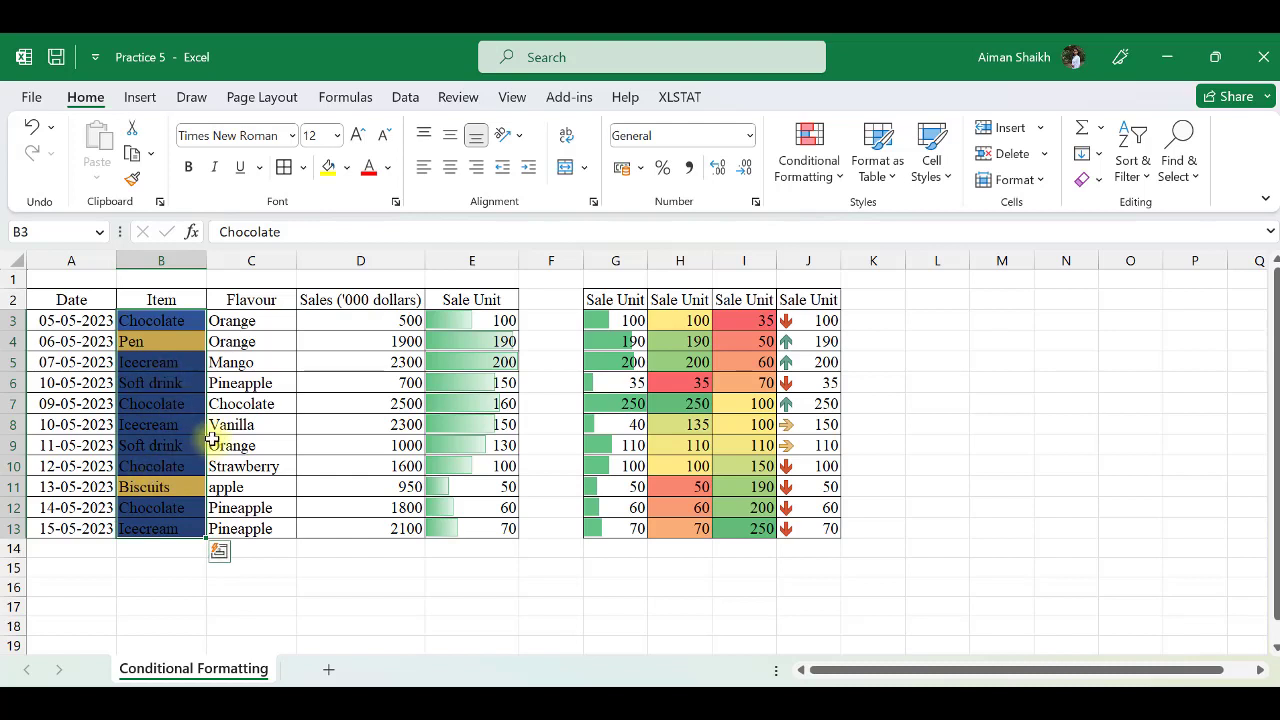
left_click(913, 475)
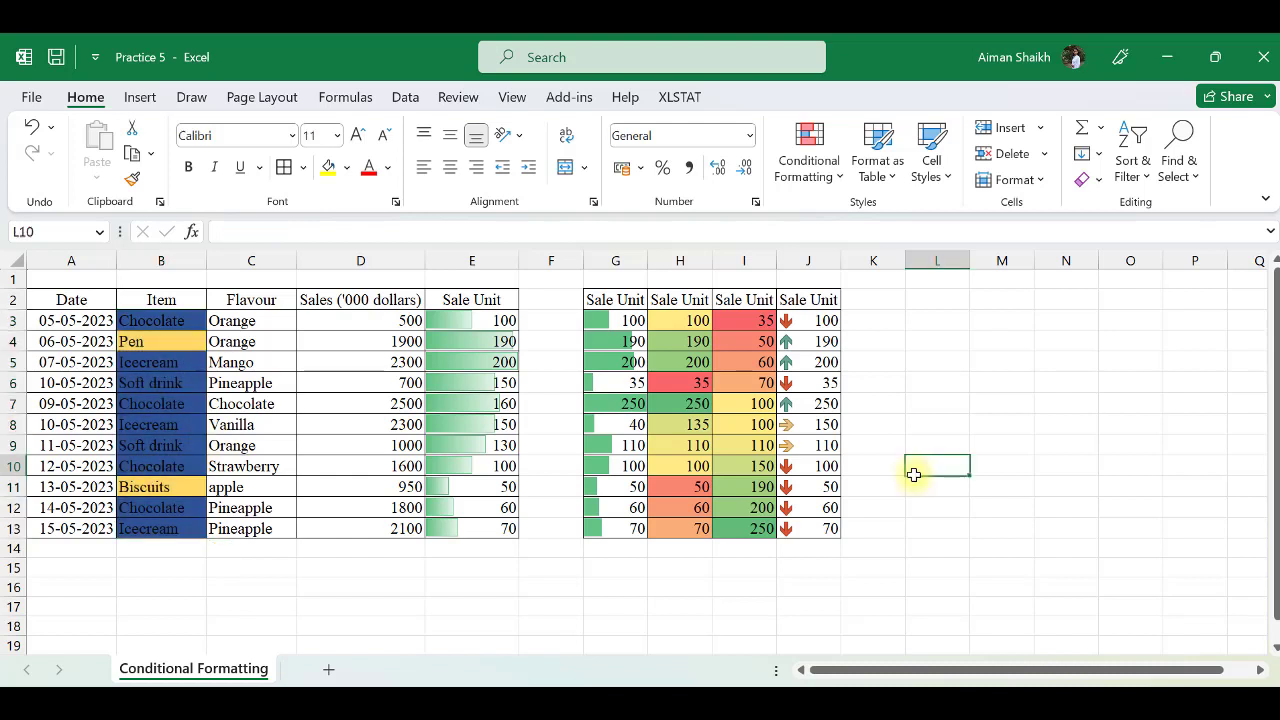
left_click(743, 485)
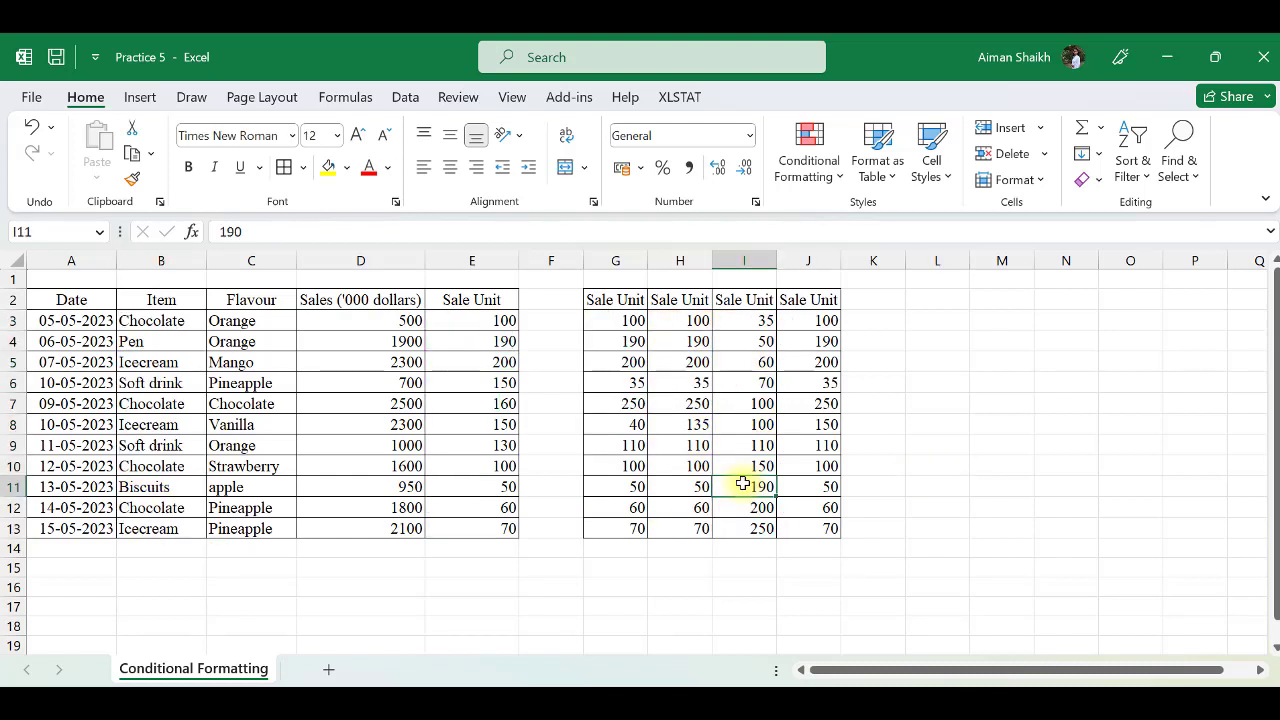